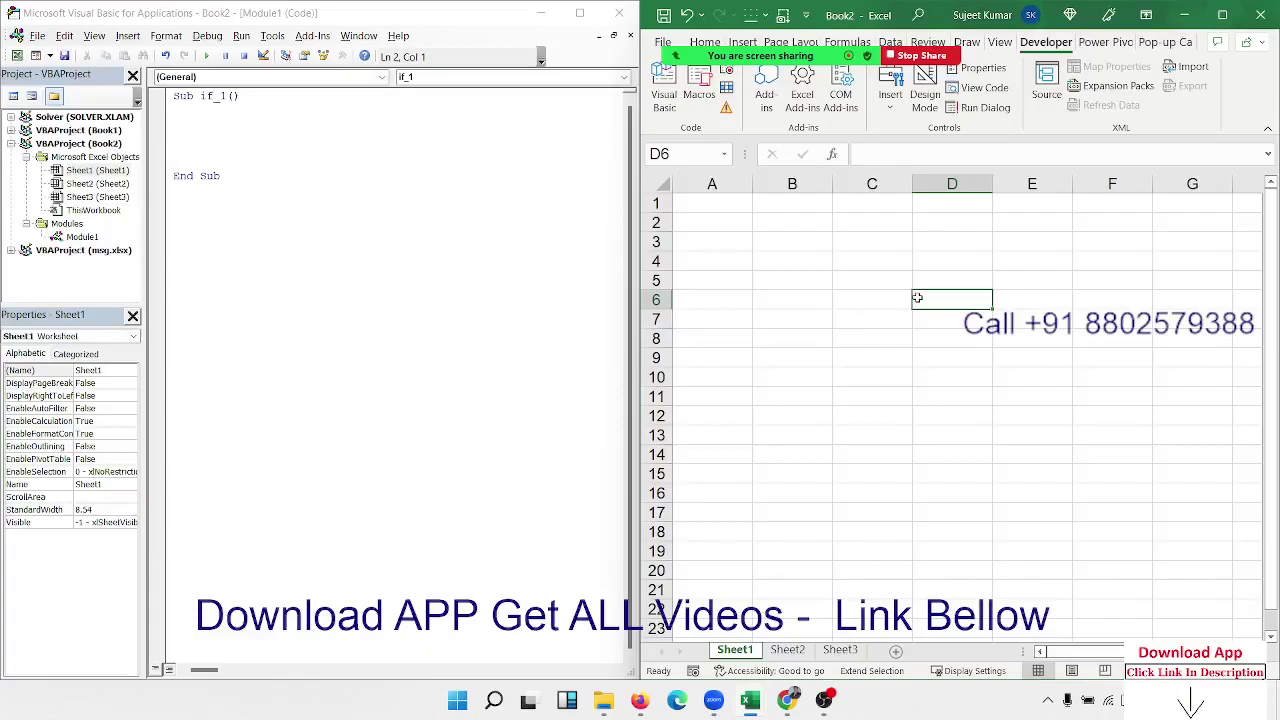
- Enter the Sales header and scores 85, 36, 52, 14, 74, 25, 63, 36 in A1:A9
click(326, 401)
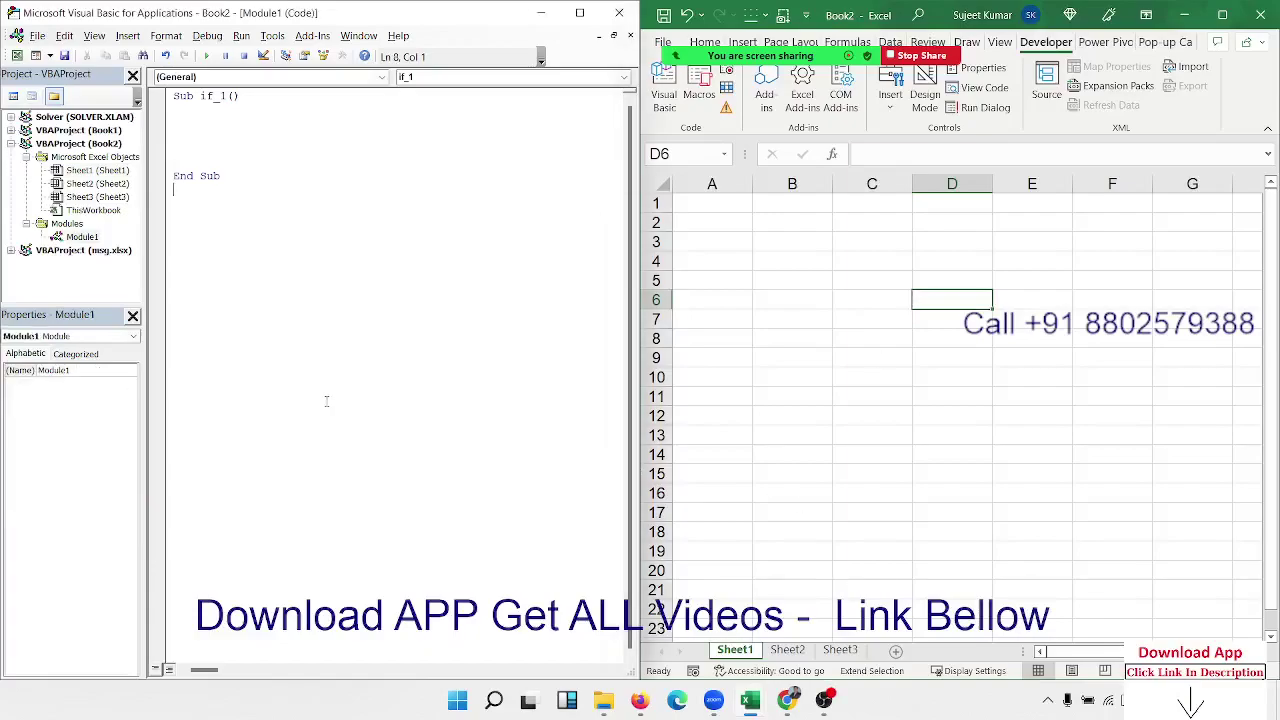
click(231, 131)
click(706, 216)
click(711, 197)
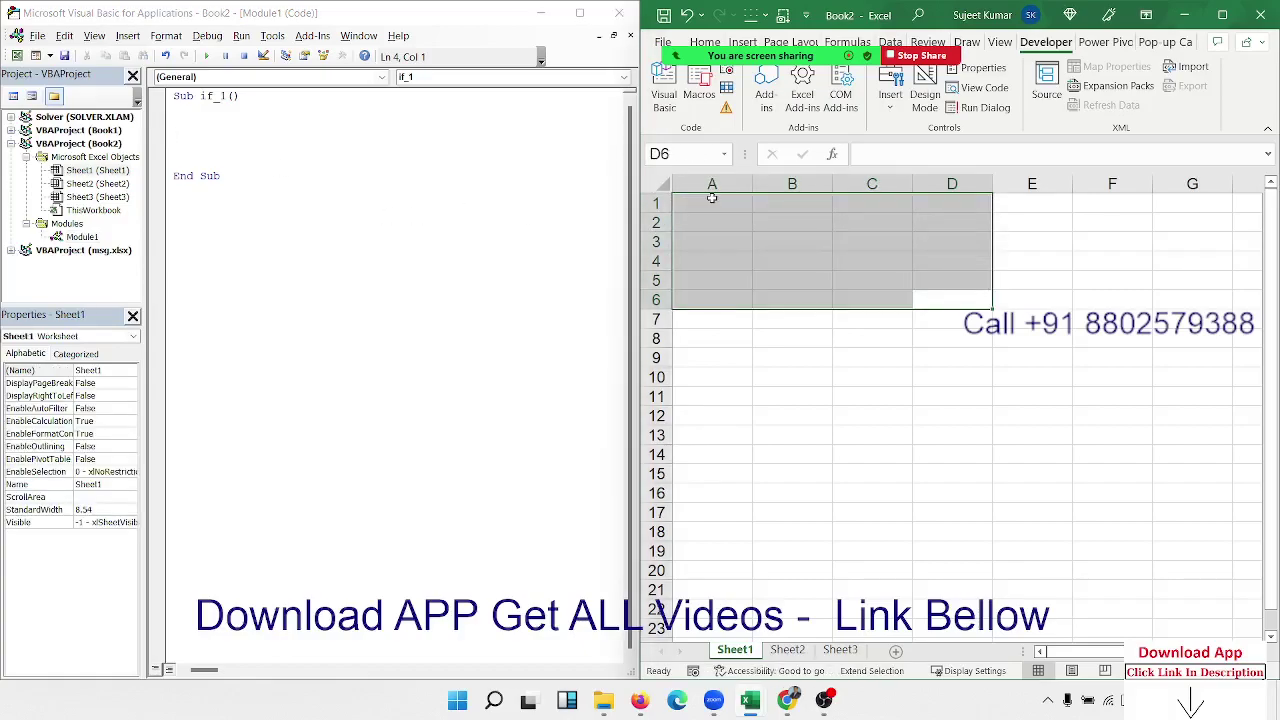
key(F8)
click(754, 215)
click(725, 206)
text(SAle)
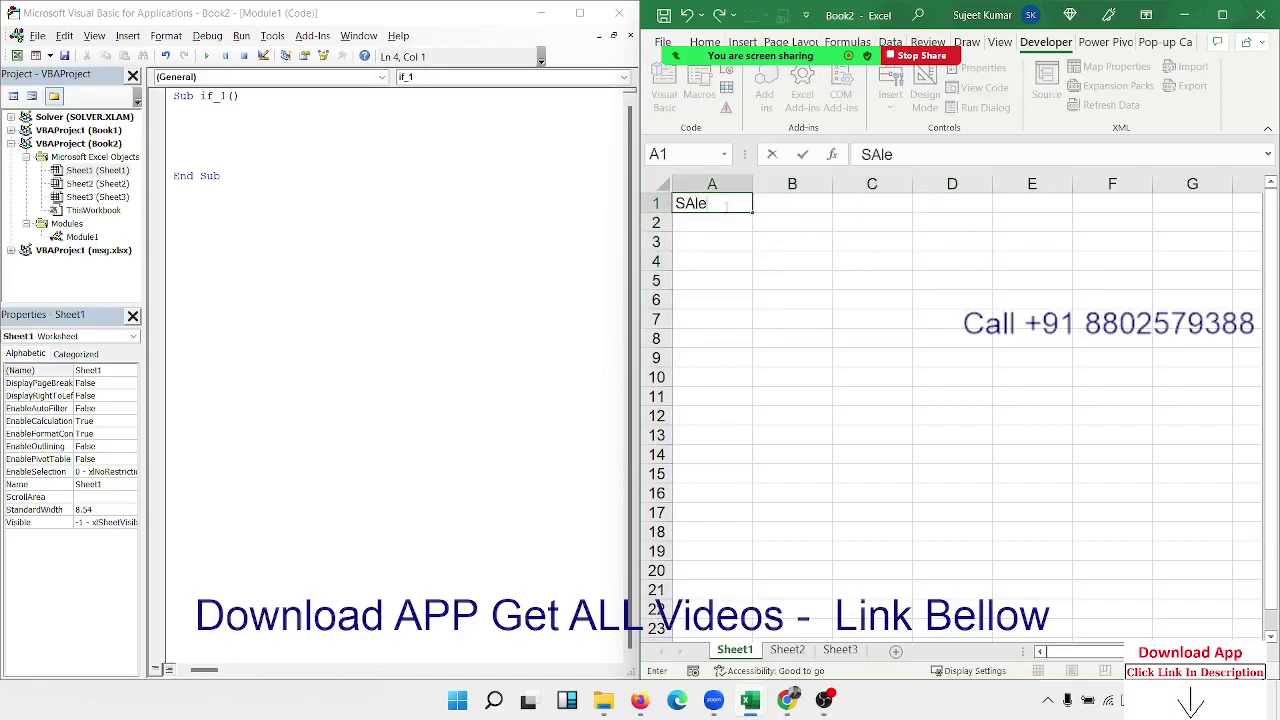
text(s)
key(Return)
text(85)
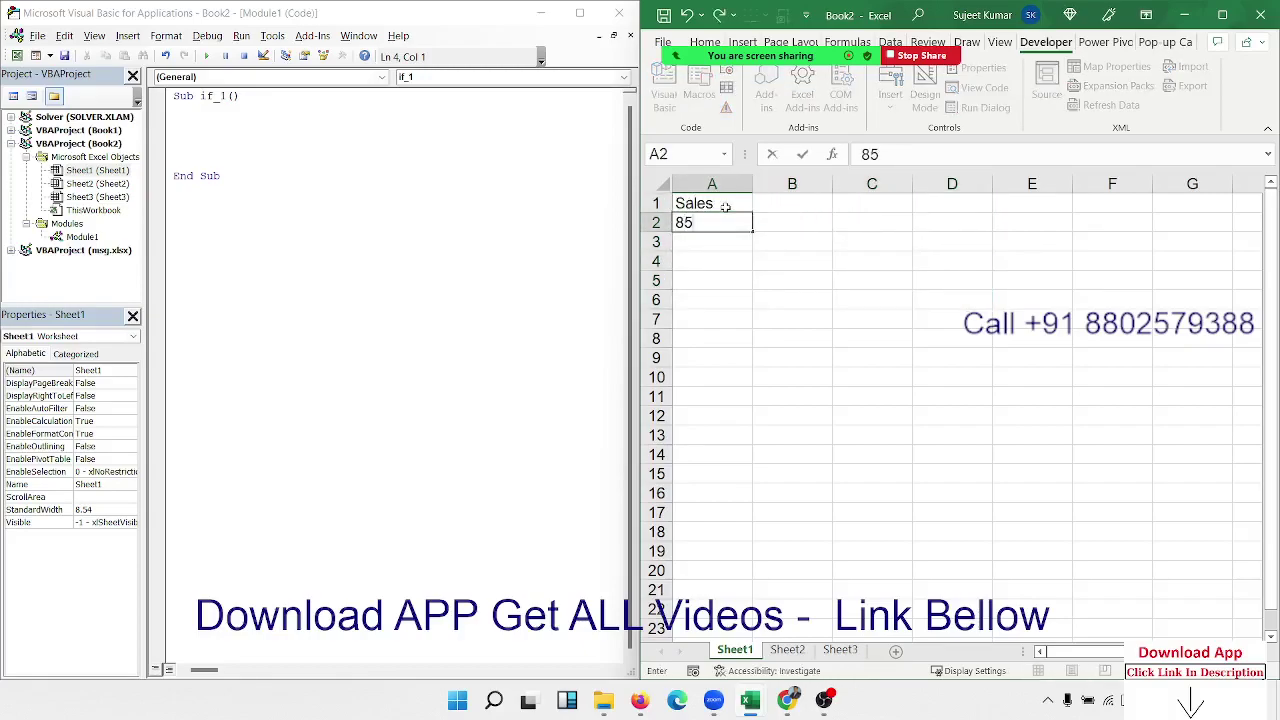
key(Return)
text(36)
key(Return)
text(52)
key(Return)
text(14)
key(Return)
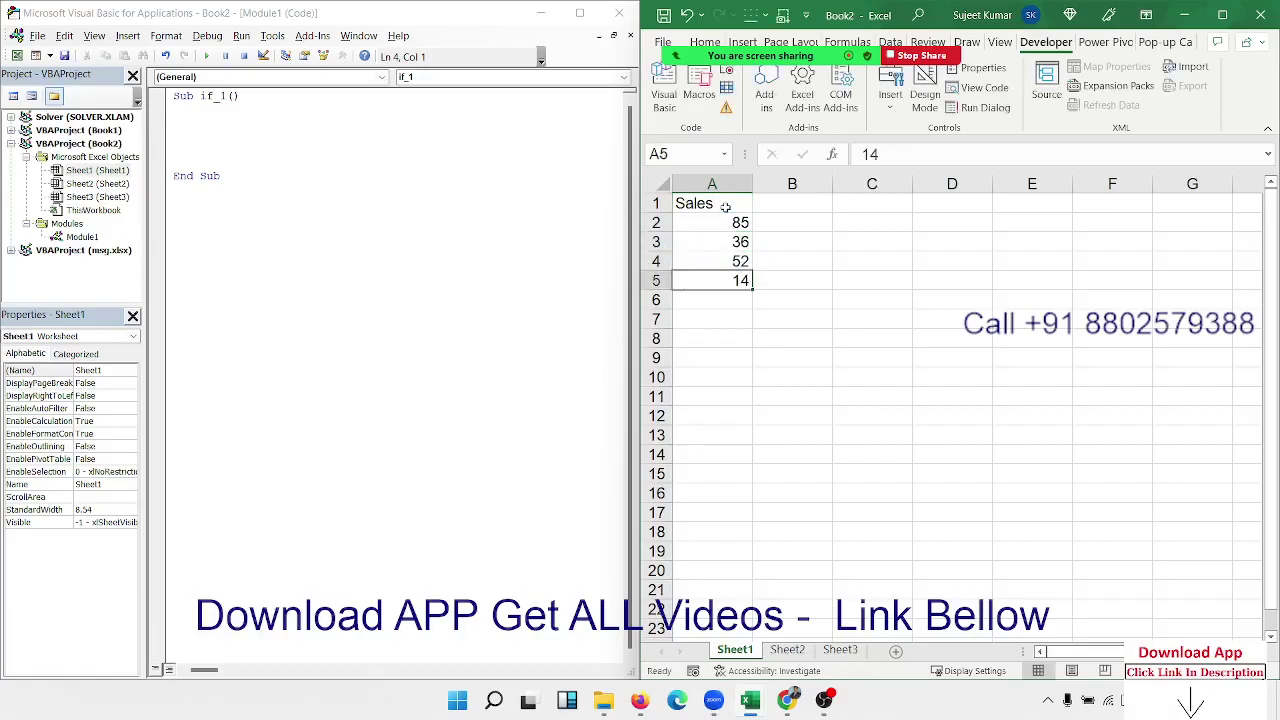
text(74)
key(Return)
text(25)
key(Return)
text(63)
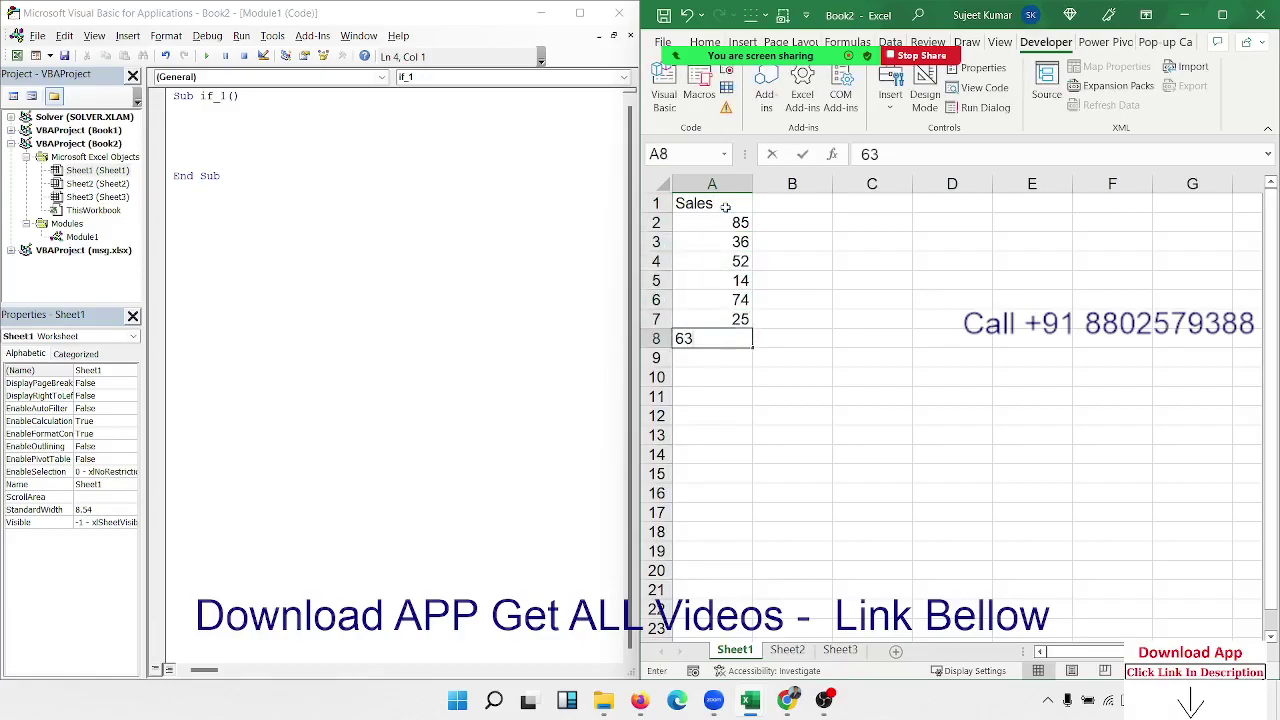
key(Return)
text(363)
key(BackSpace)
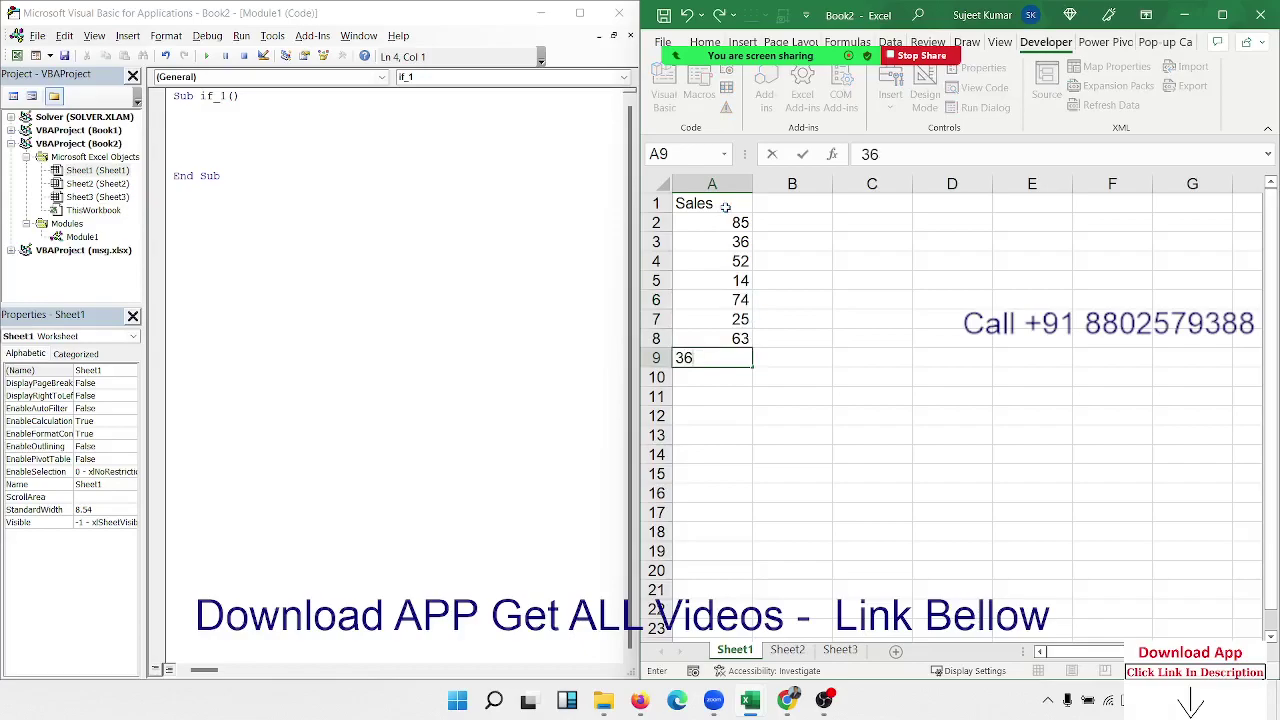
key(Return)
- Copy the scores in A2:A9 and paste them twice, at A10 and A18
click(739, 224)
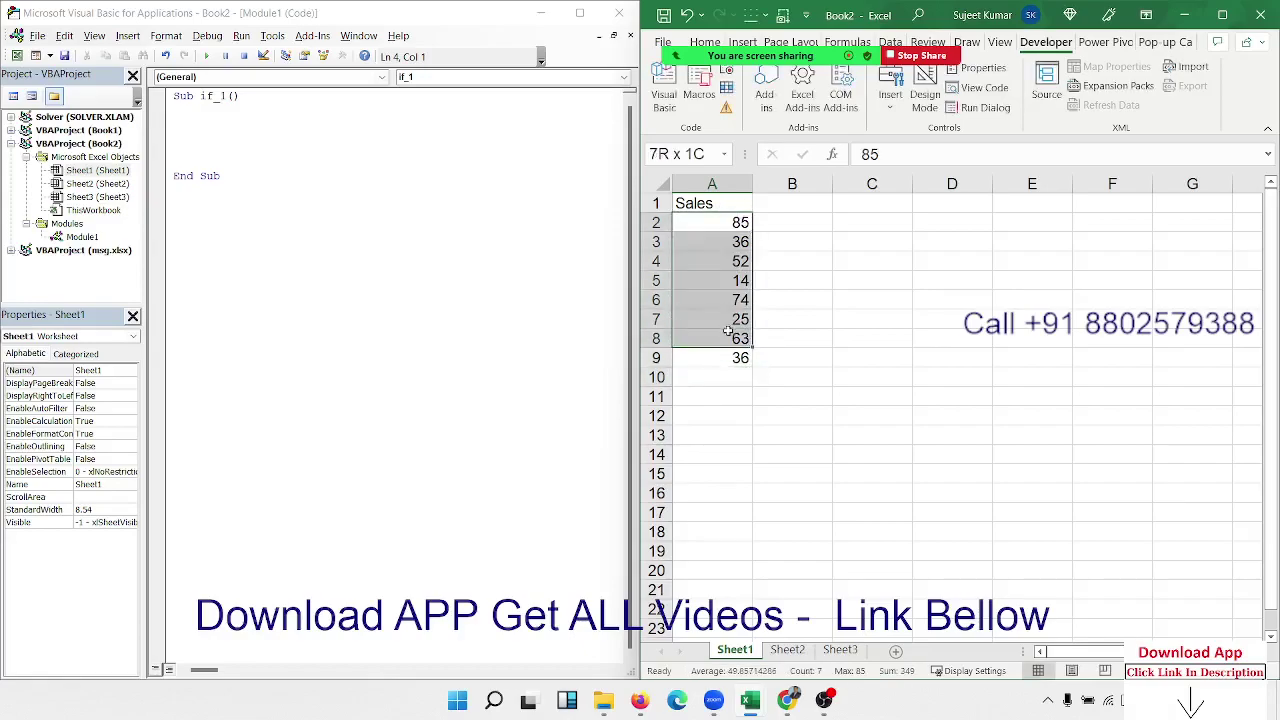
drag(739, 243, 725, 370)
key(ctrl+c)
click(725, 377)
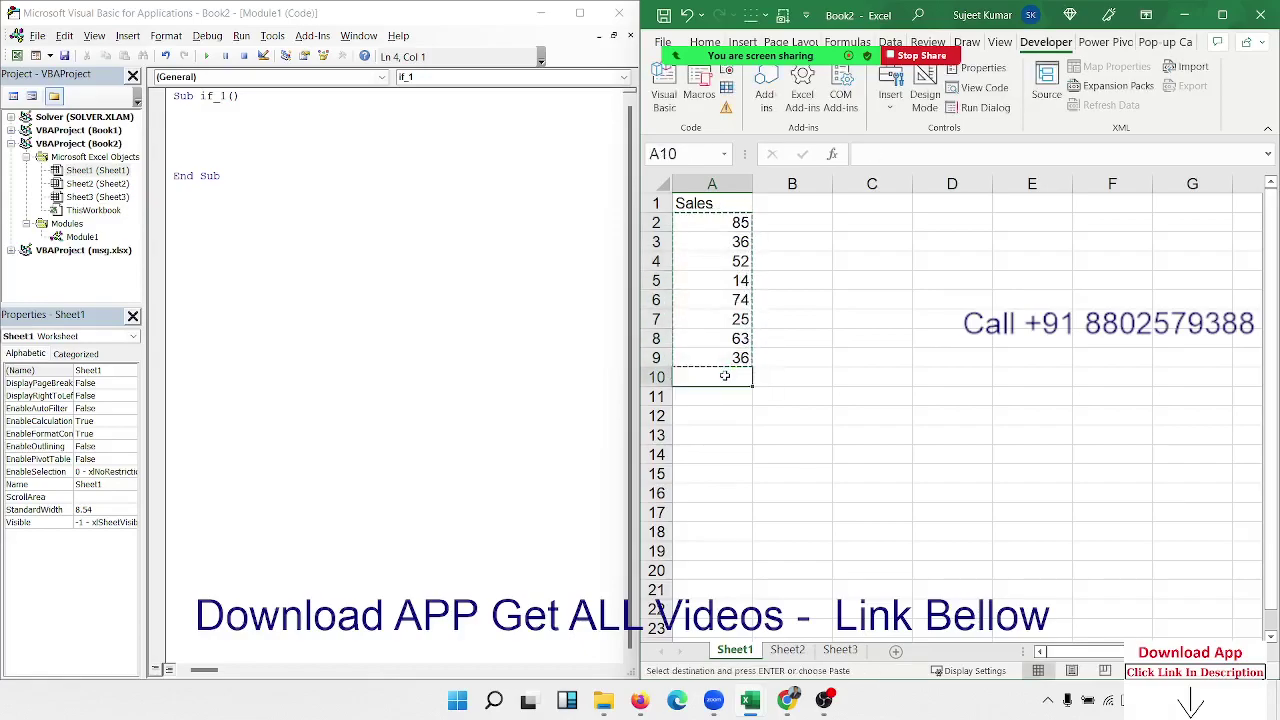
key(ctrl+v)
click(729, 535)
key(ctrl+v)
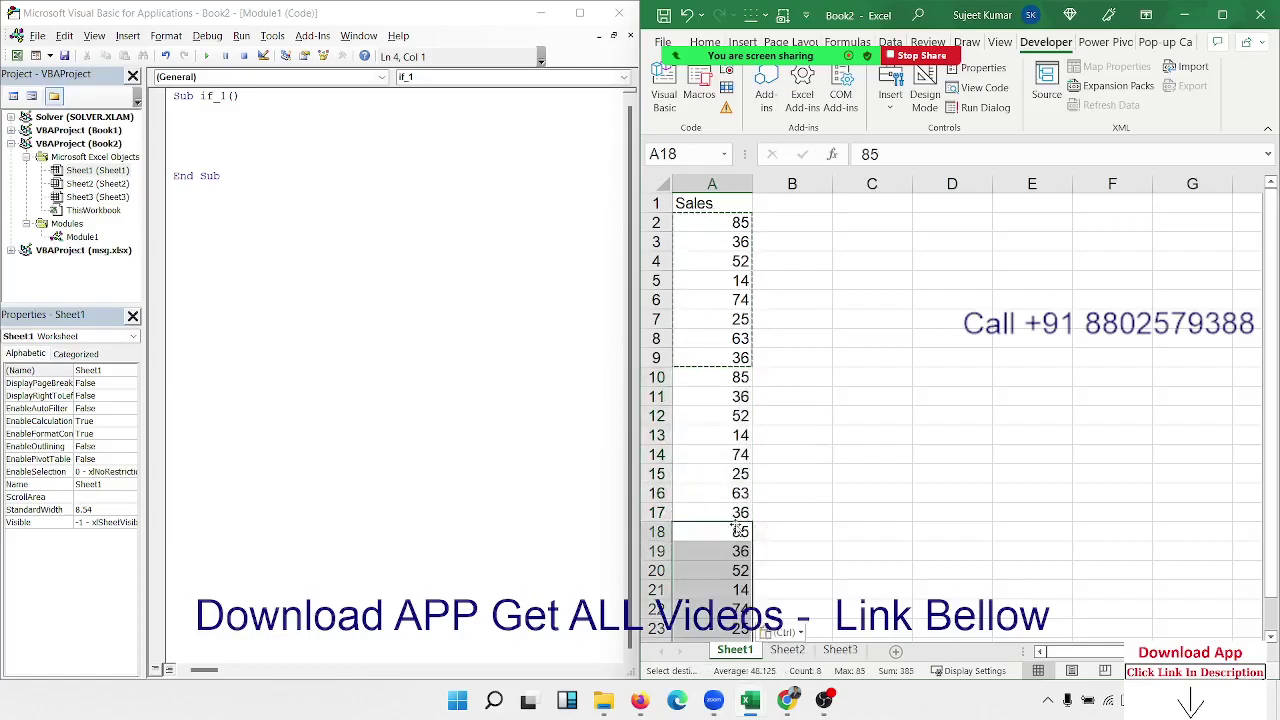
key(Escape)
- Enter 50-80 in C2, 800 in D2 and 100 in D3
click(885, 219)
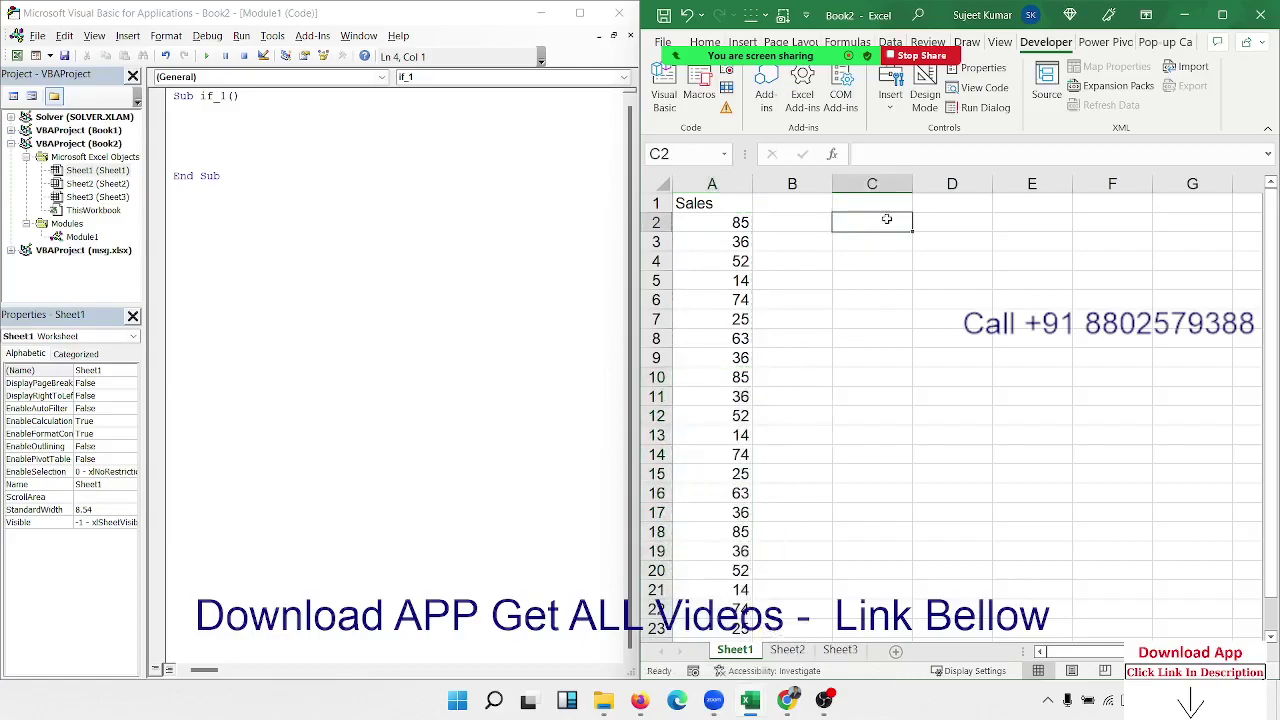
text(50-)
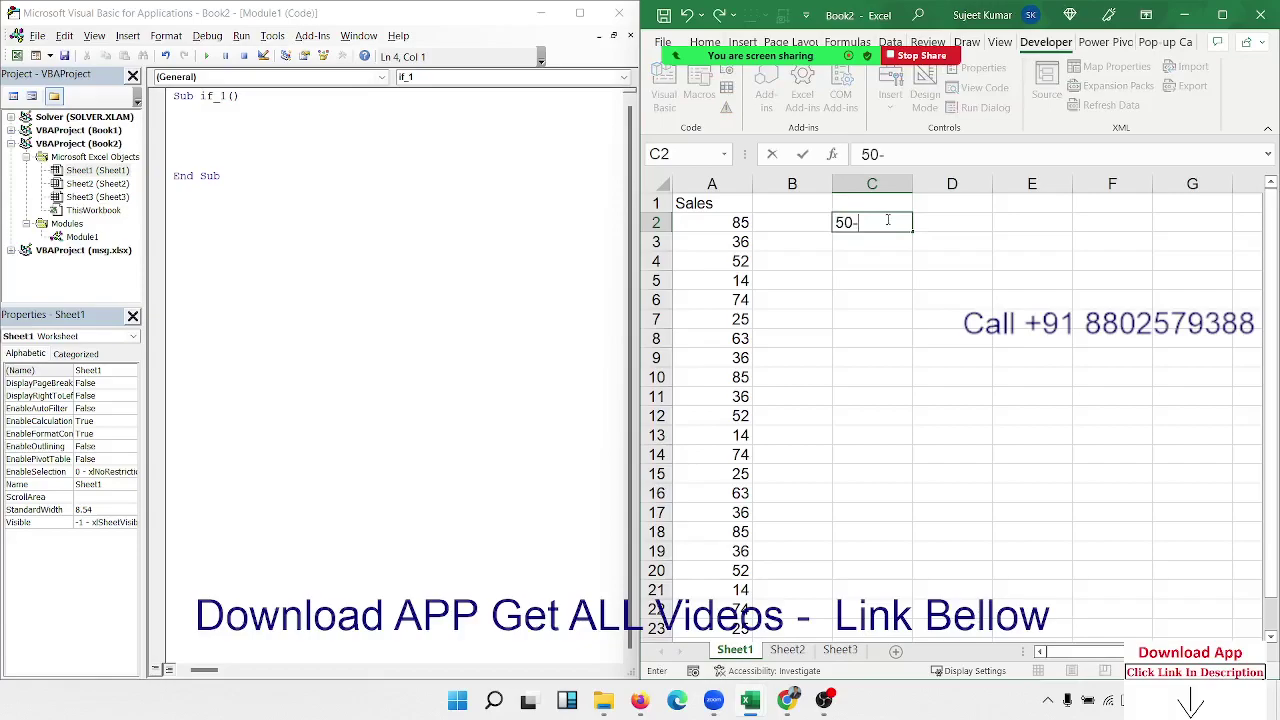
text(80)
key(Tab)
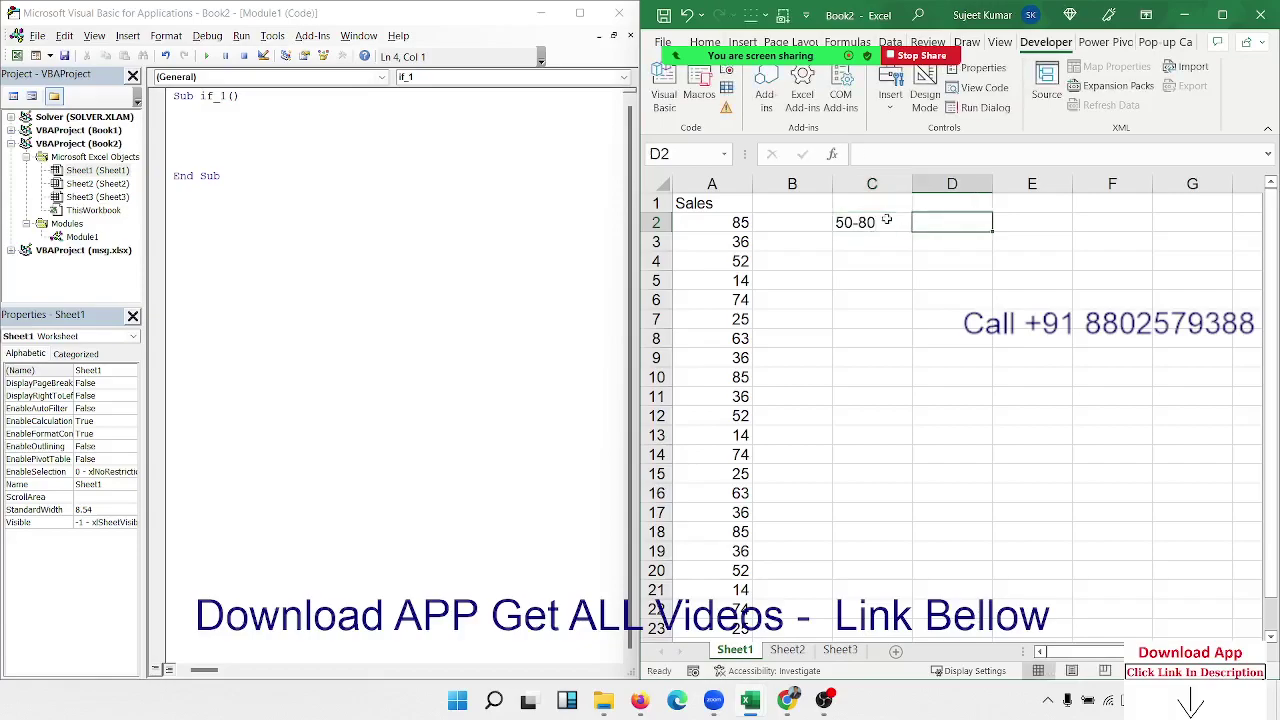
text(800)
key(Return)
text(10)
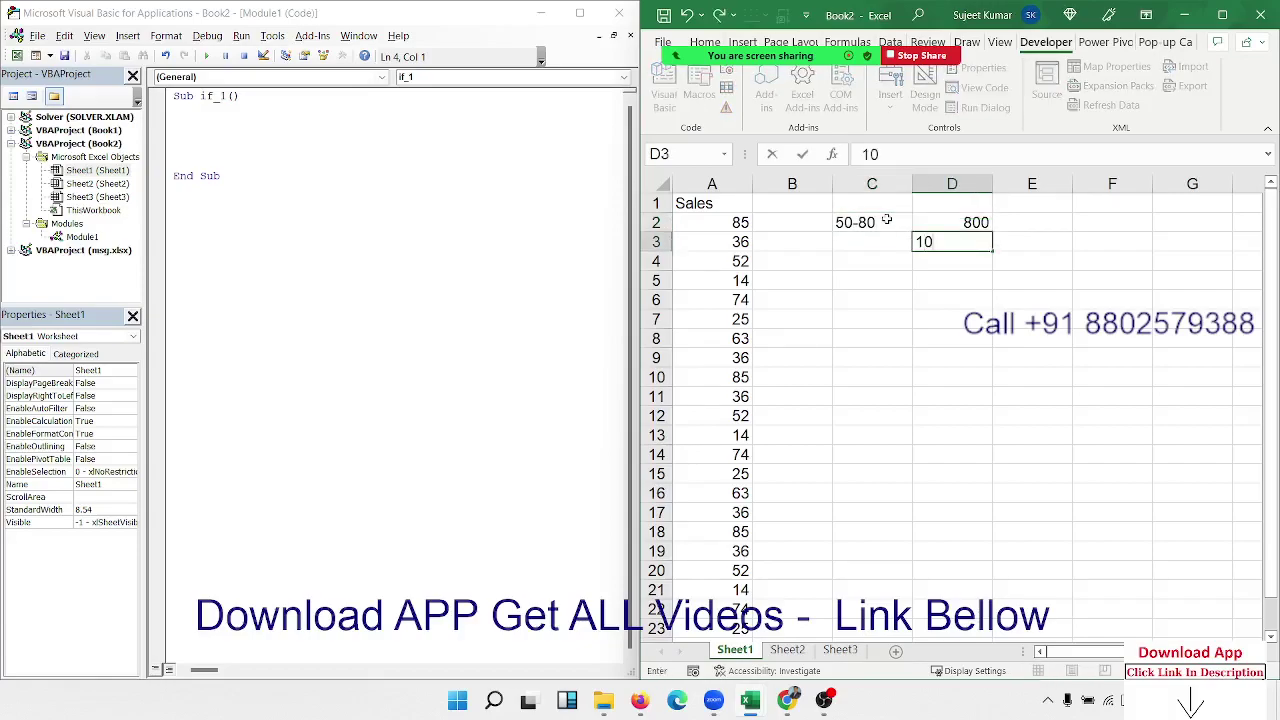
text(0)
key(Return)
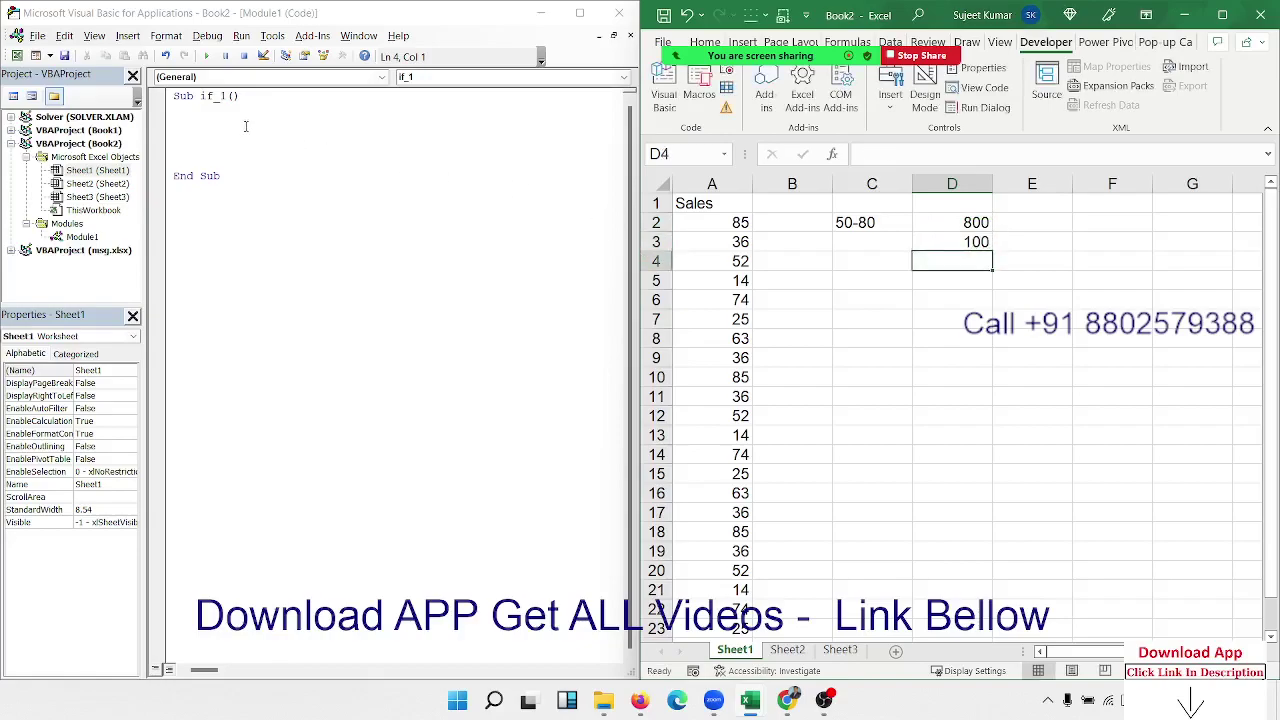
click(245, 126)
- Write the line For i = 1 To Range("A65000").End(xlUp).Row inside if_1
key(Return)
key(Return)
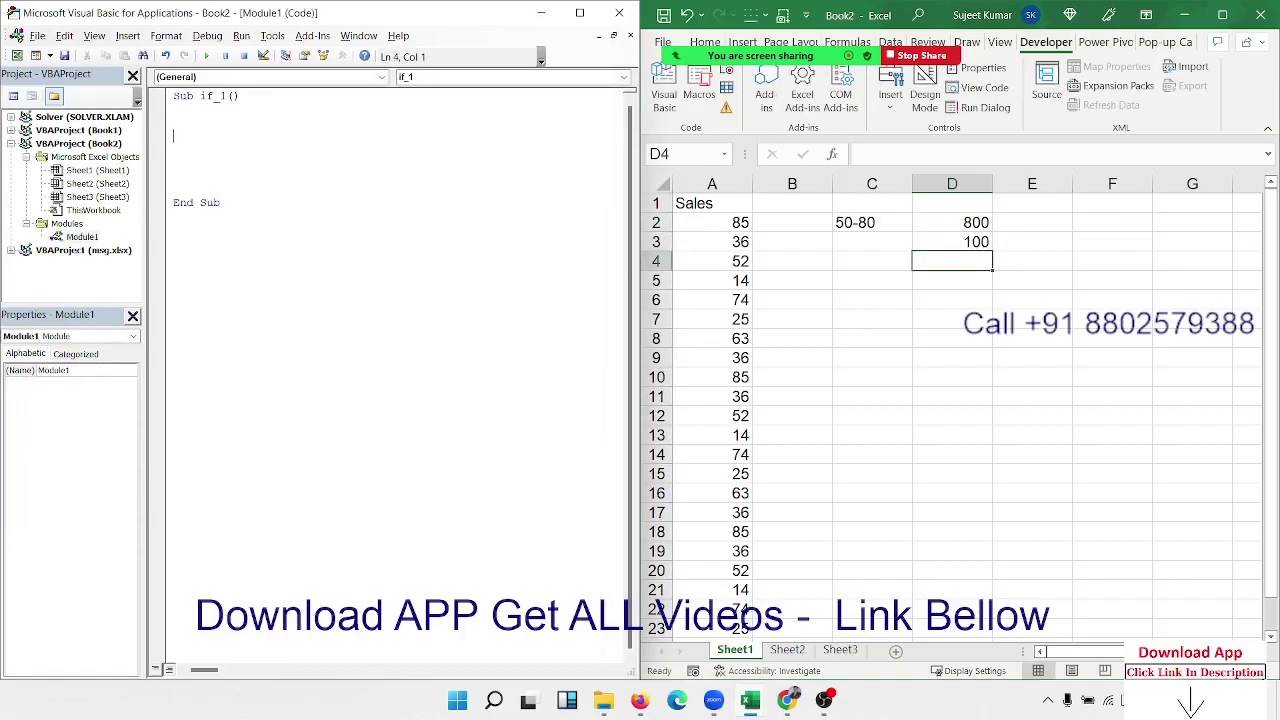
click(173, 122)
text(if)
key(BackSpace)
key(BackSpace)
text(for i )
text(= 1 t)
text(o )
text(range()
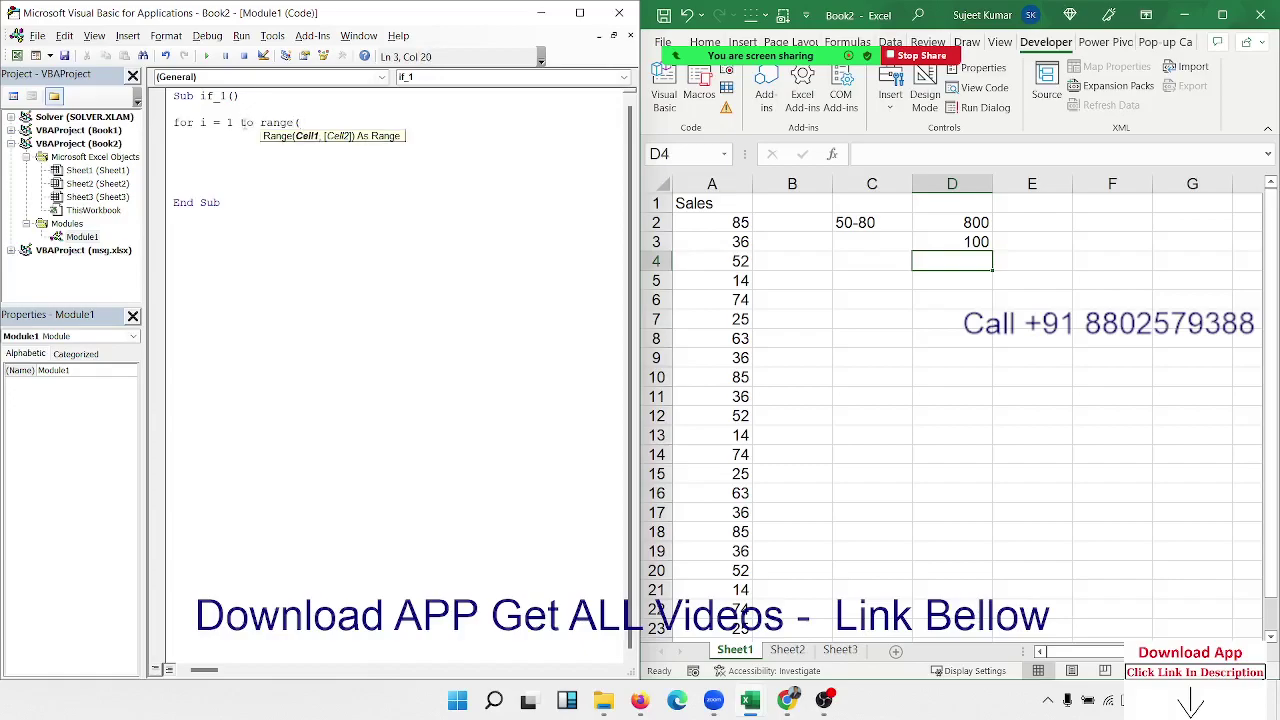
text("A65000)
key(BackSpace)
text(0")
text().End)
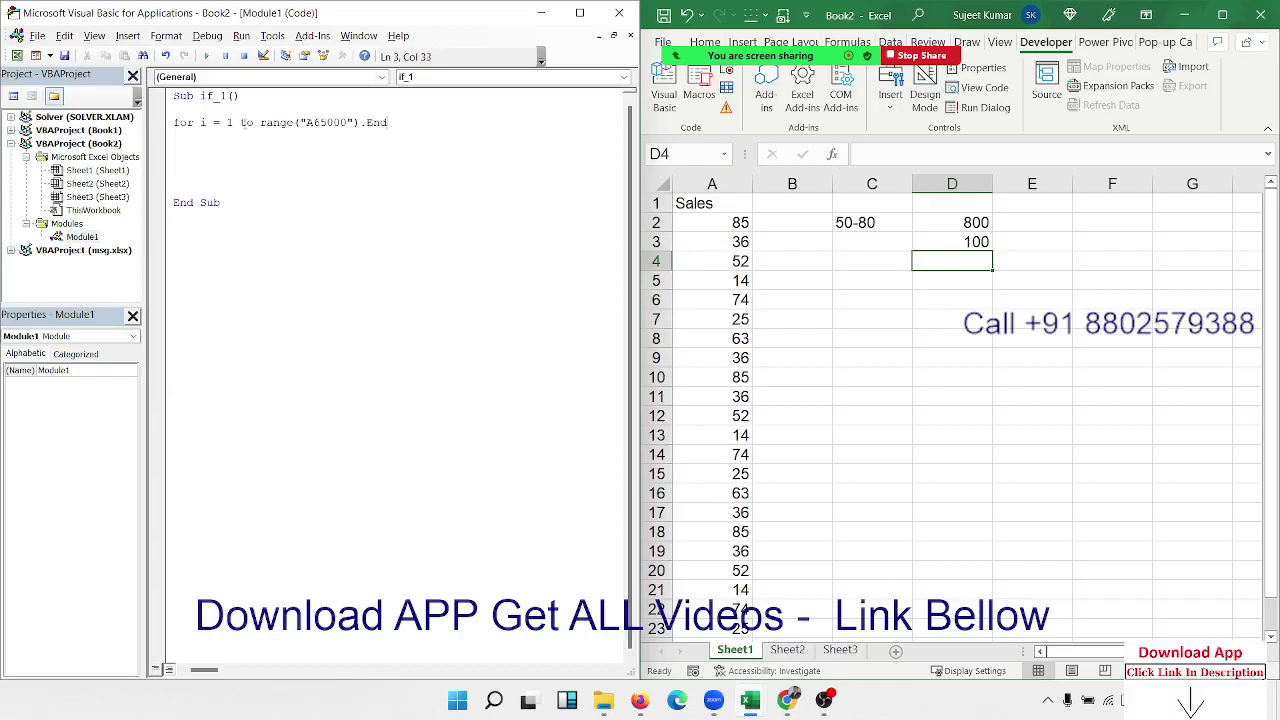
text(()
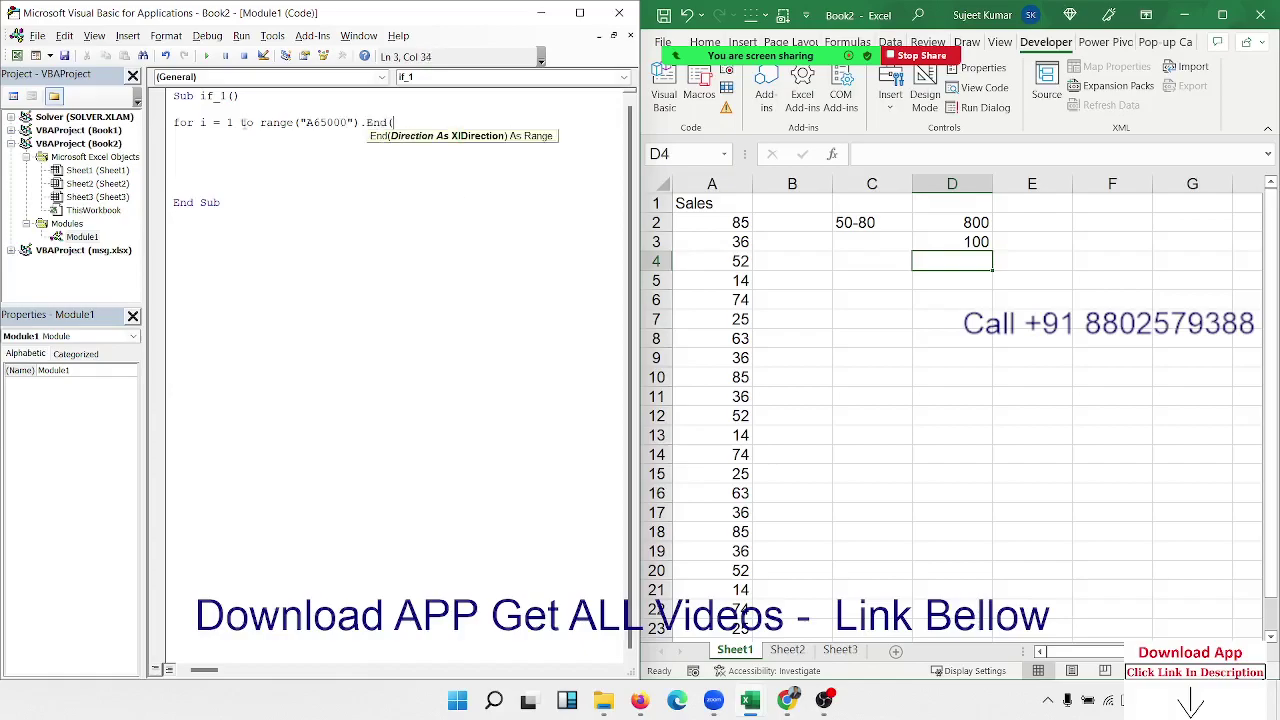
text(xlUp).)
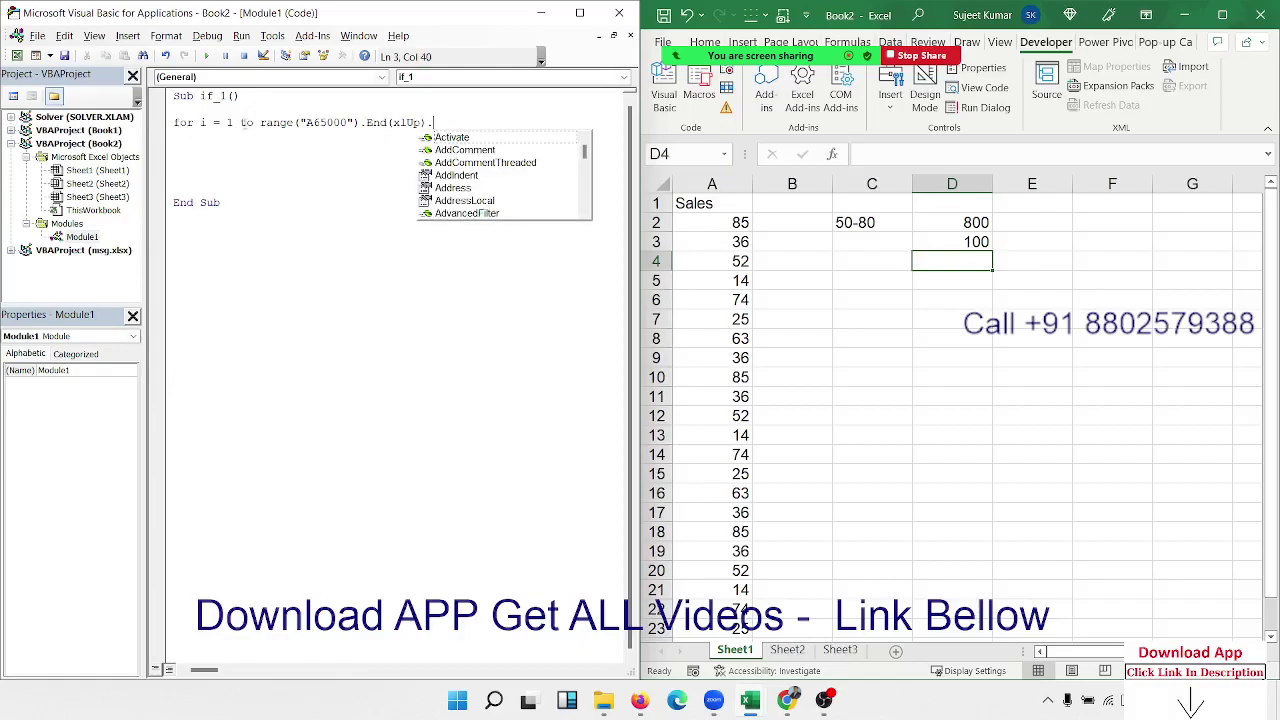
text(Row)
- Close the loop with Next i, leaving blank lines for the loop body
key(Return)
key(Return)
key(Return)
key(Return)
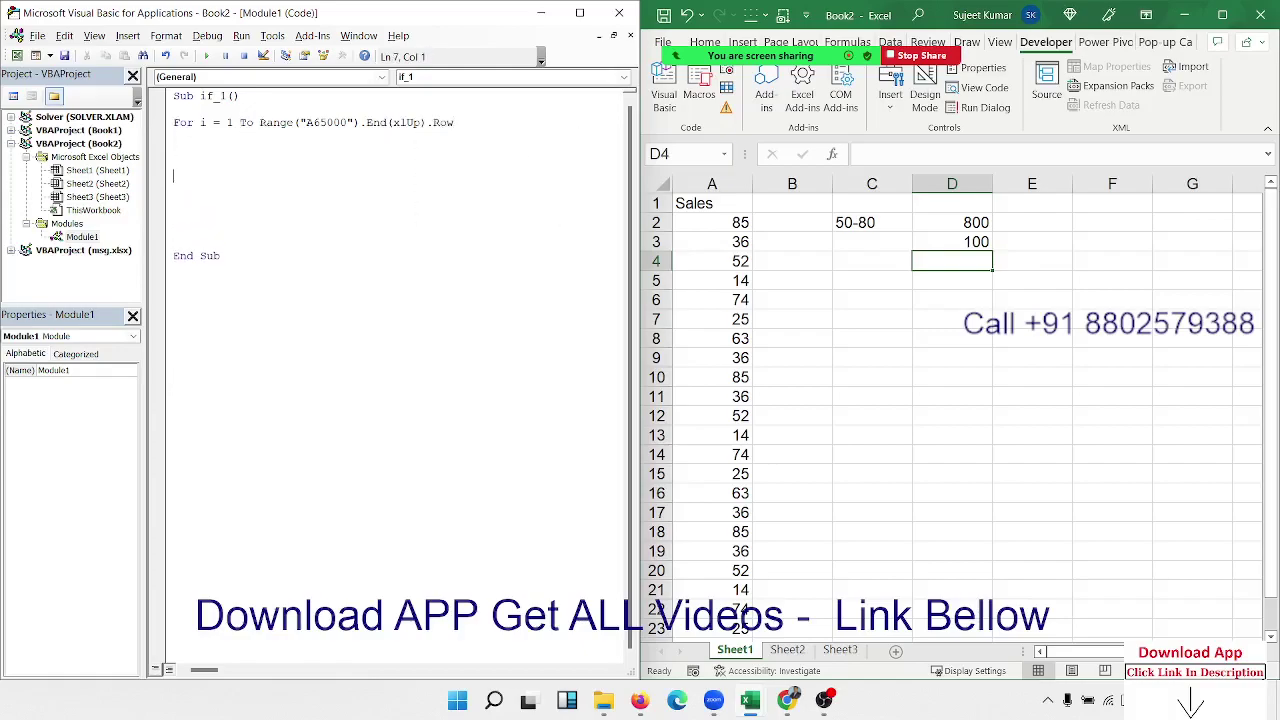
text(next i)
key(Home)
key(Return)
key(Up)
key(Up)
key(Up)
- Start the If line inside the loop as if range("A" & i).Value >
click(173, 149)
click(174, 136)
key(Return)
text(if )
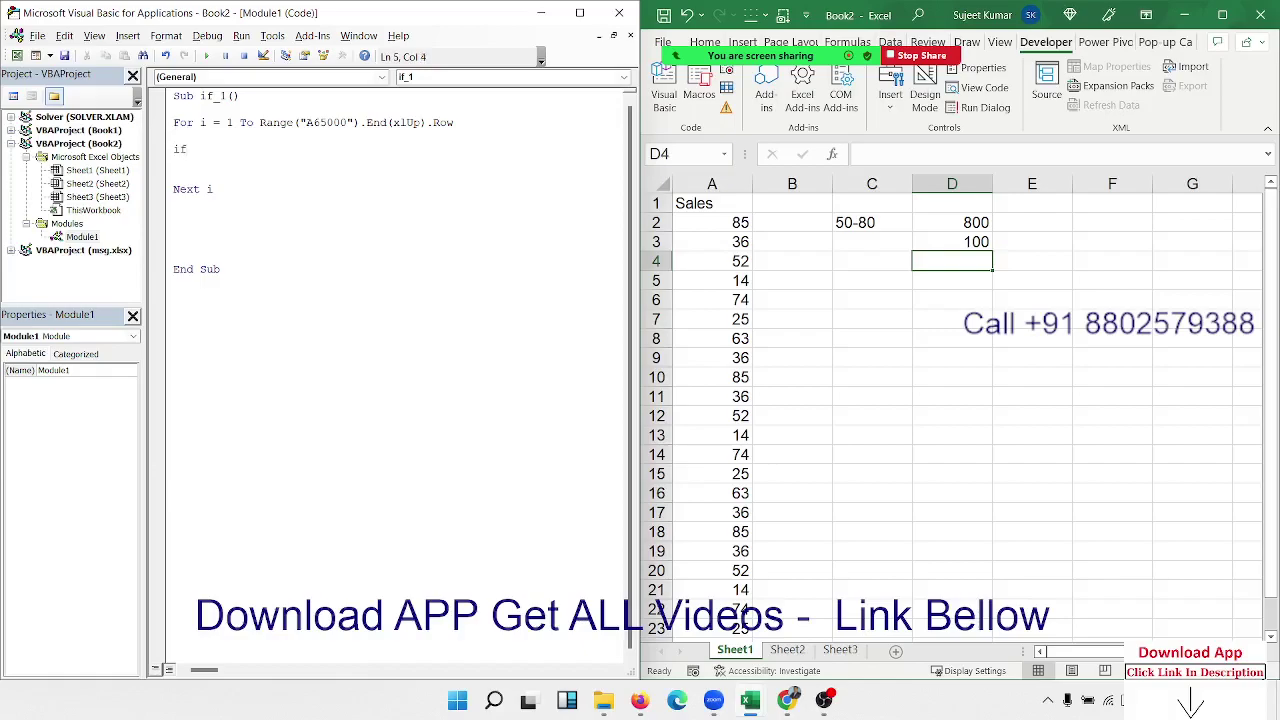
text(ran)
text(ge()
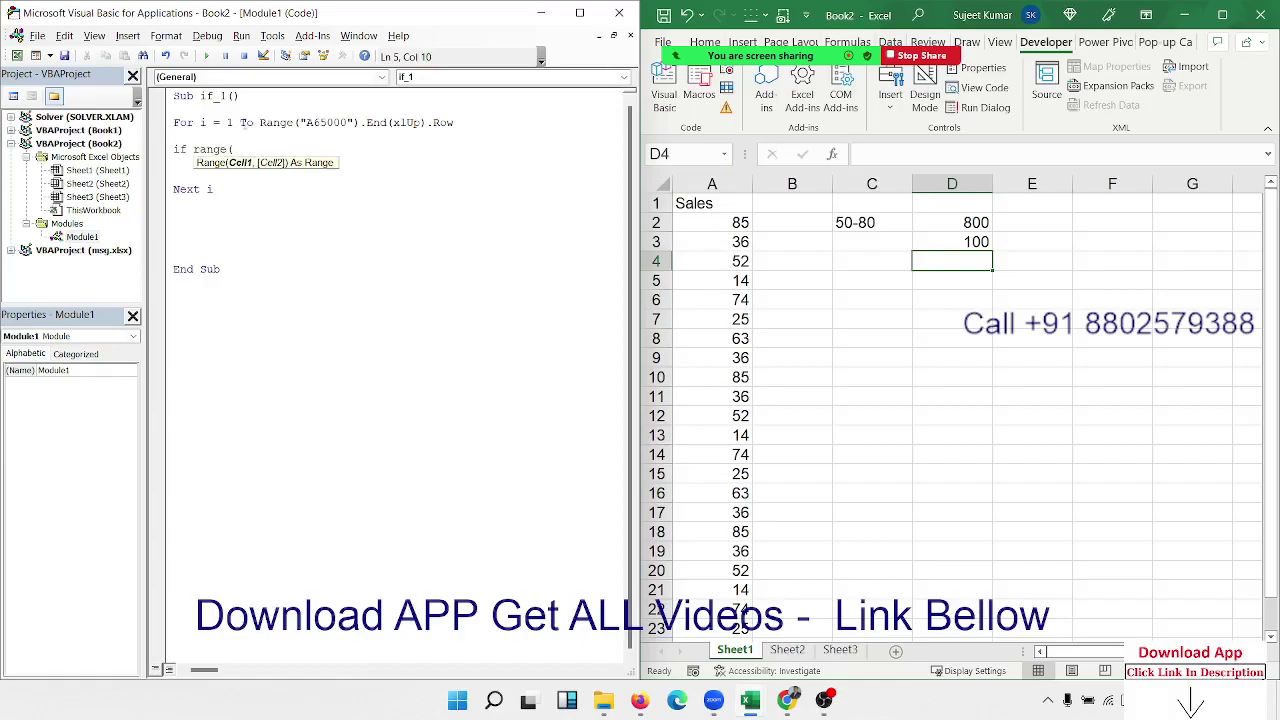
text("A)
text(& i)
text().v)
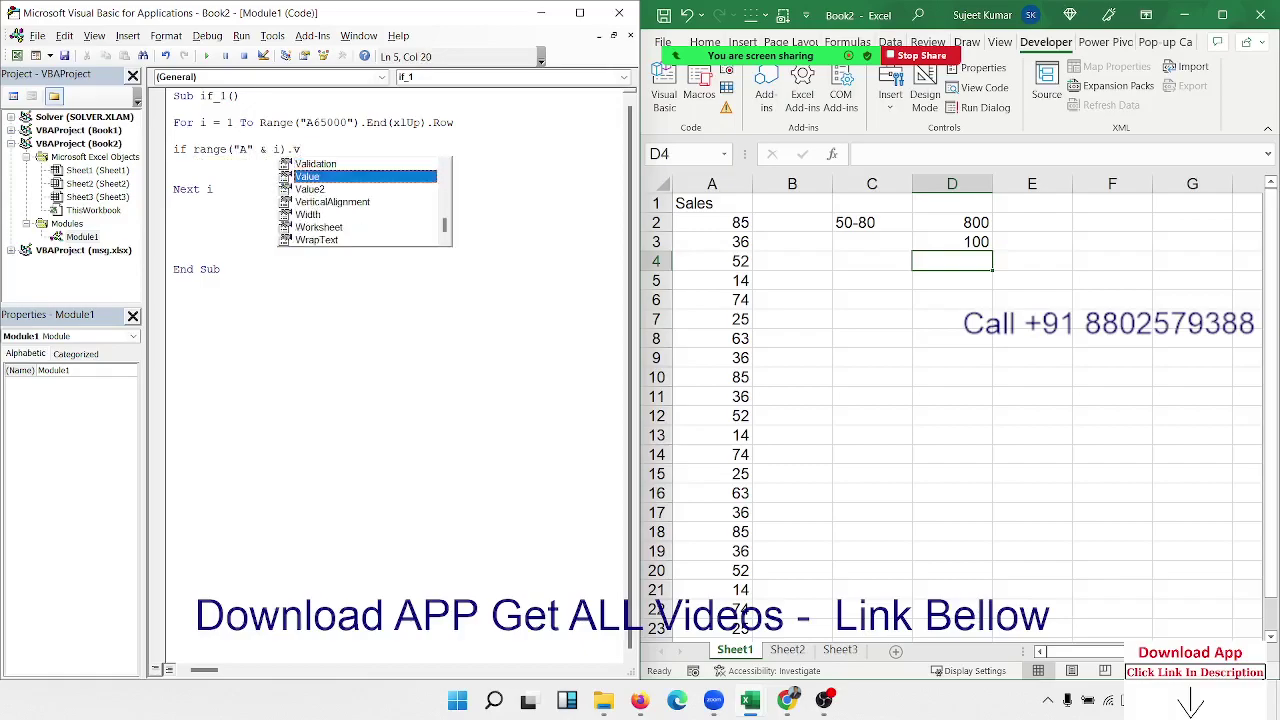
key(Tab)
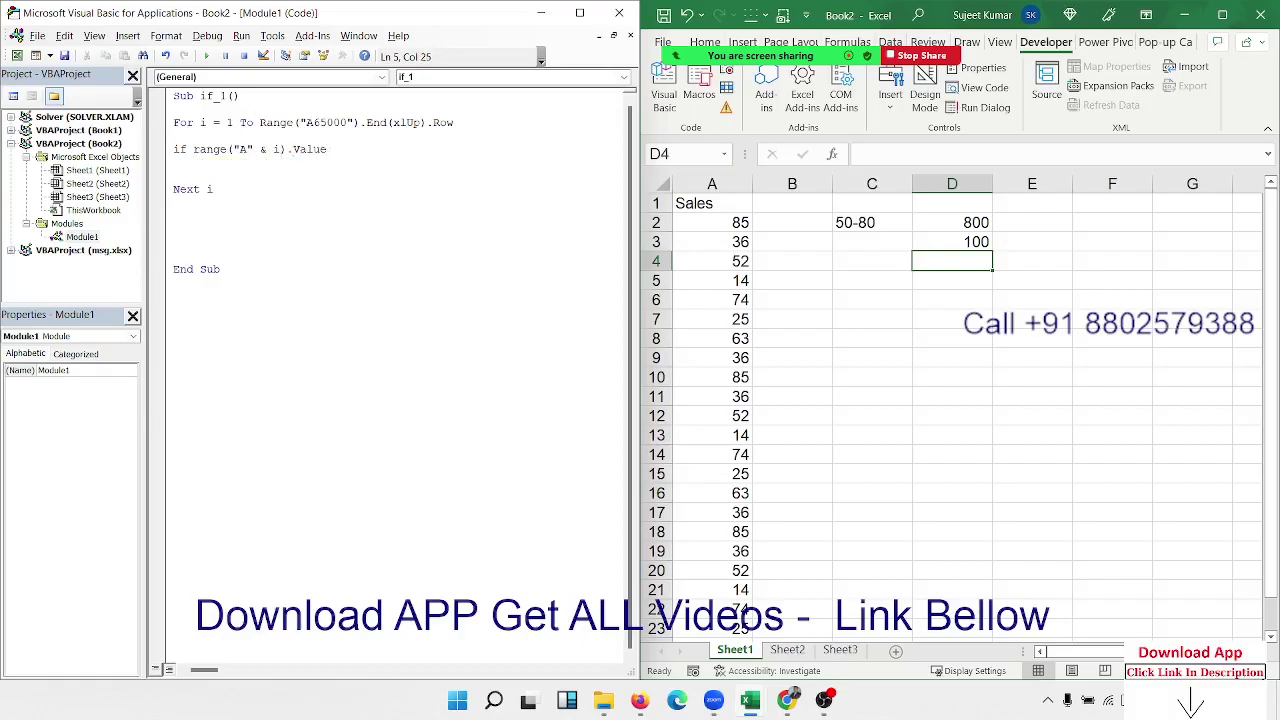
text(>)
- Dismiss the compile error, add blank lines above the loop and begin typing dim r as
click(245, 118)
key(Return)
key(Return)
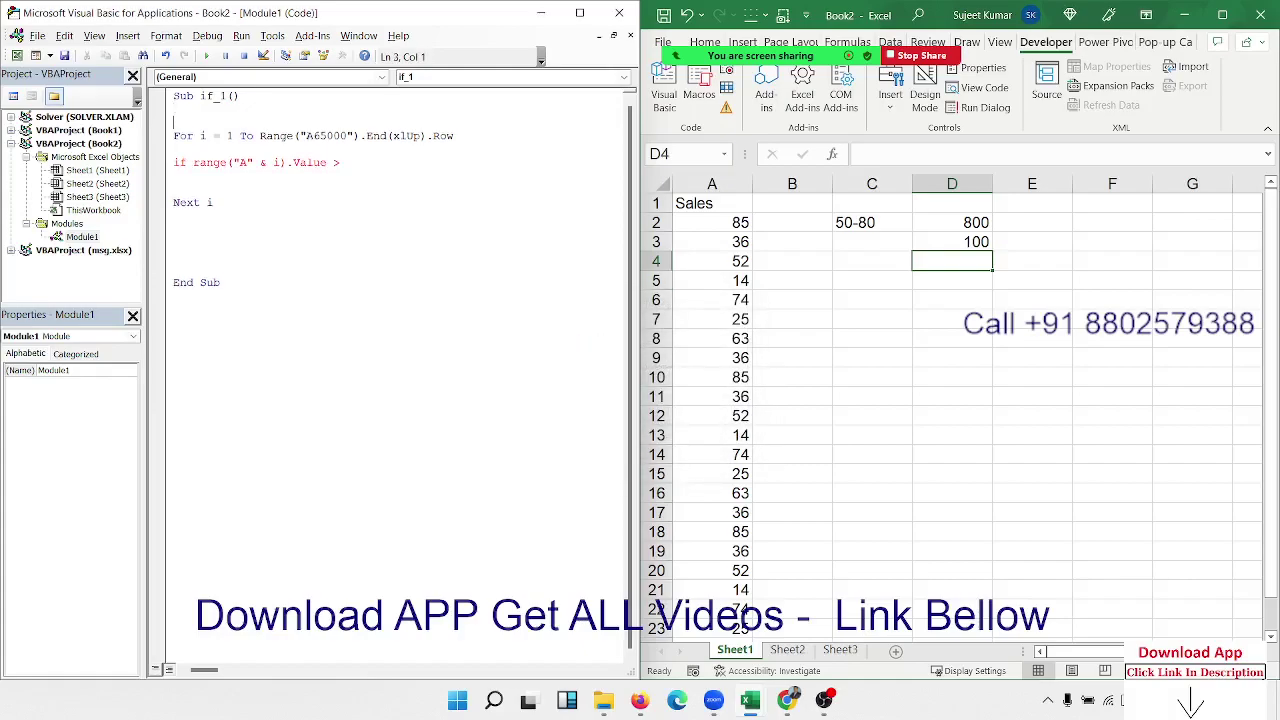
key(Up)
key(Return)
key(Up)
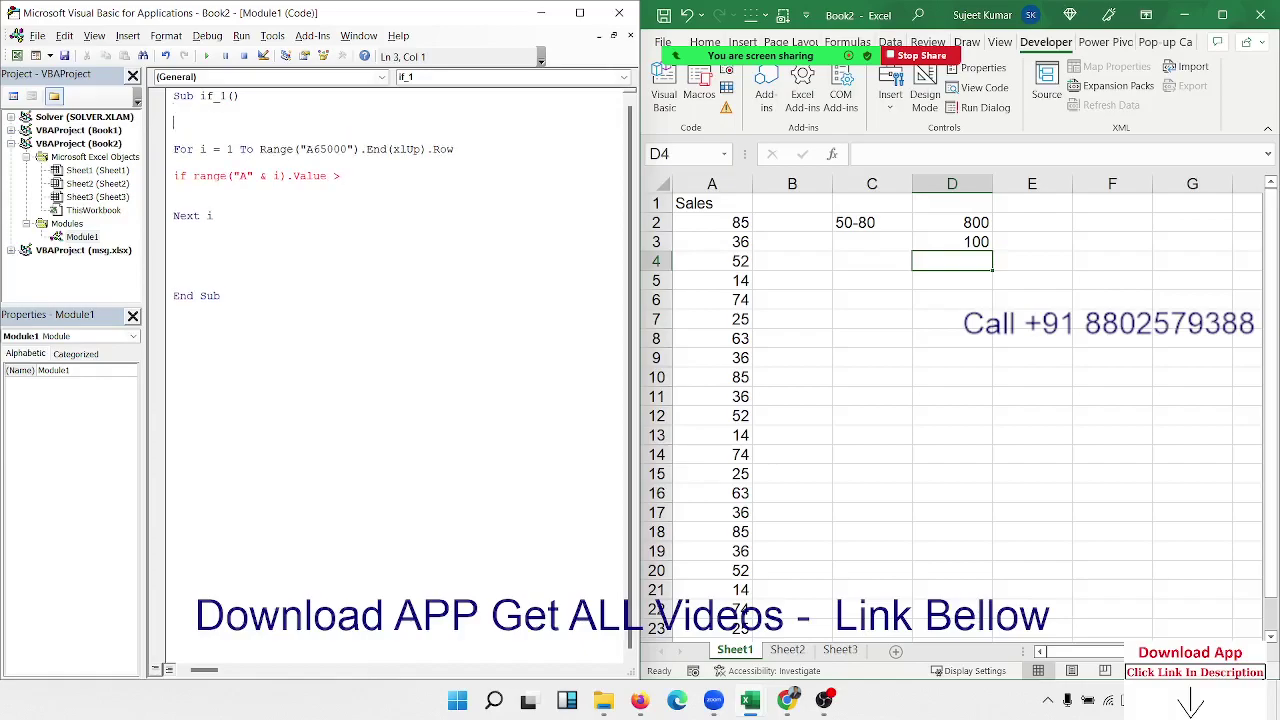
text(dim )
text(r as s)
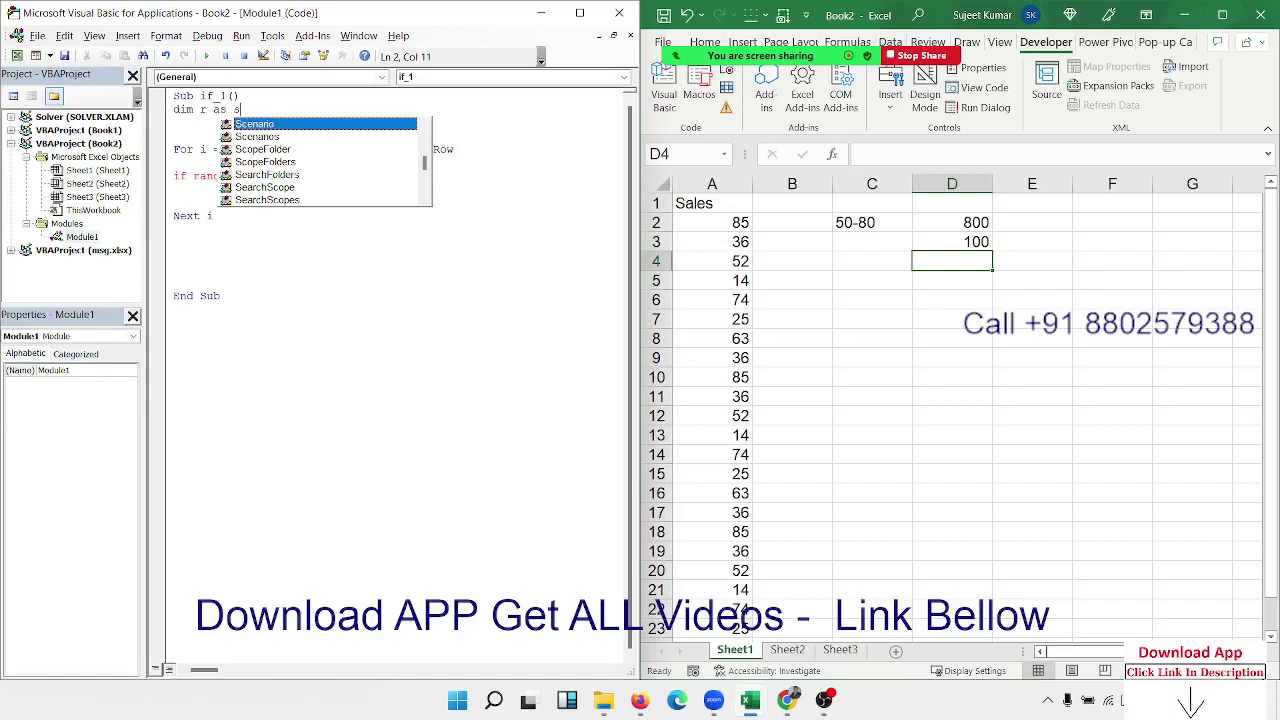
text(t)
- Correct the declaration to Dim r As Long and move to the next line
key(BackSpace)
key(BackSpace)
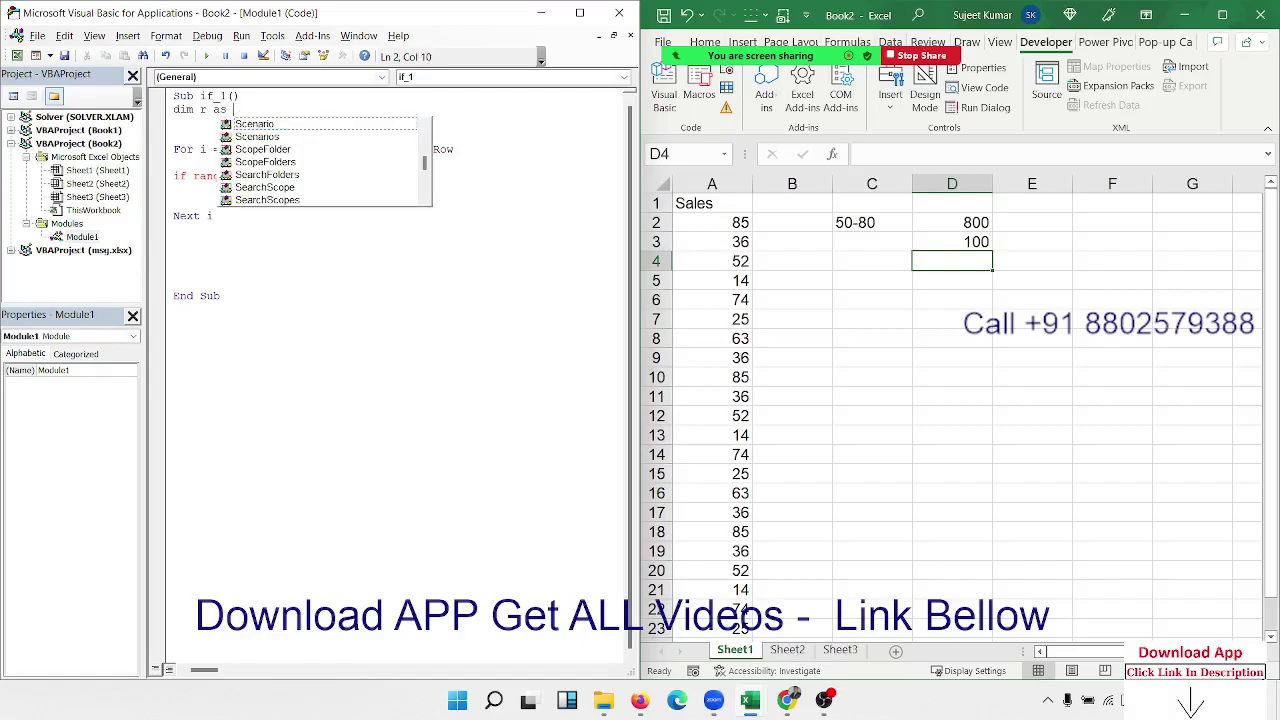
text(long)
key(Down)
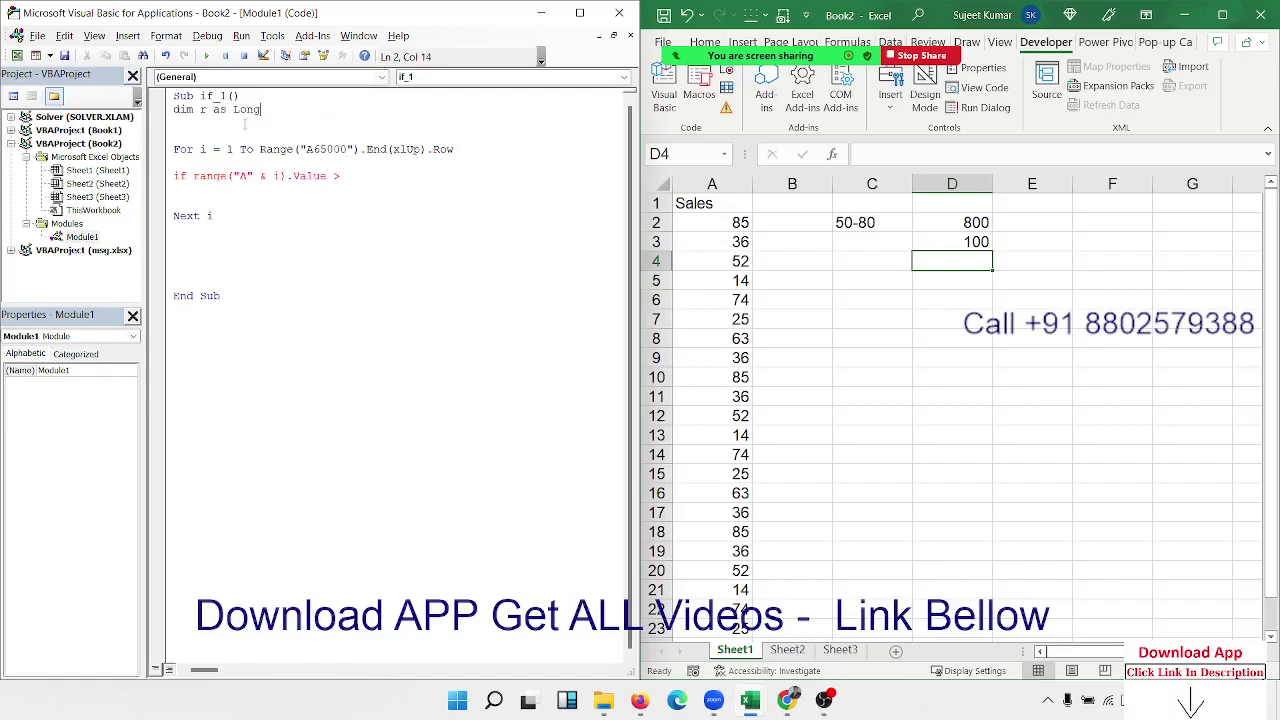
key(Down)
- Move the column A value expression out of the If line into r = Range("A" & i).Value
text(r=)
click(304, 224)
key(Return)
drag(326, 176, 193, 176)
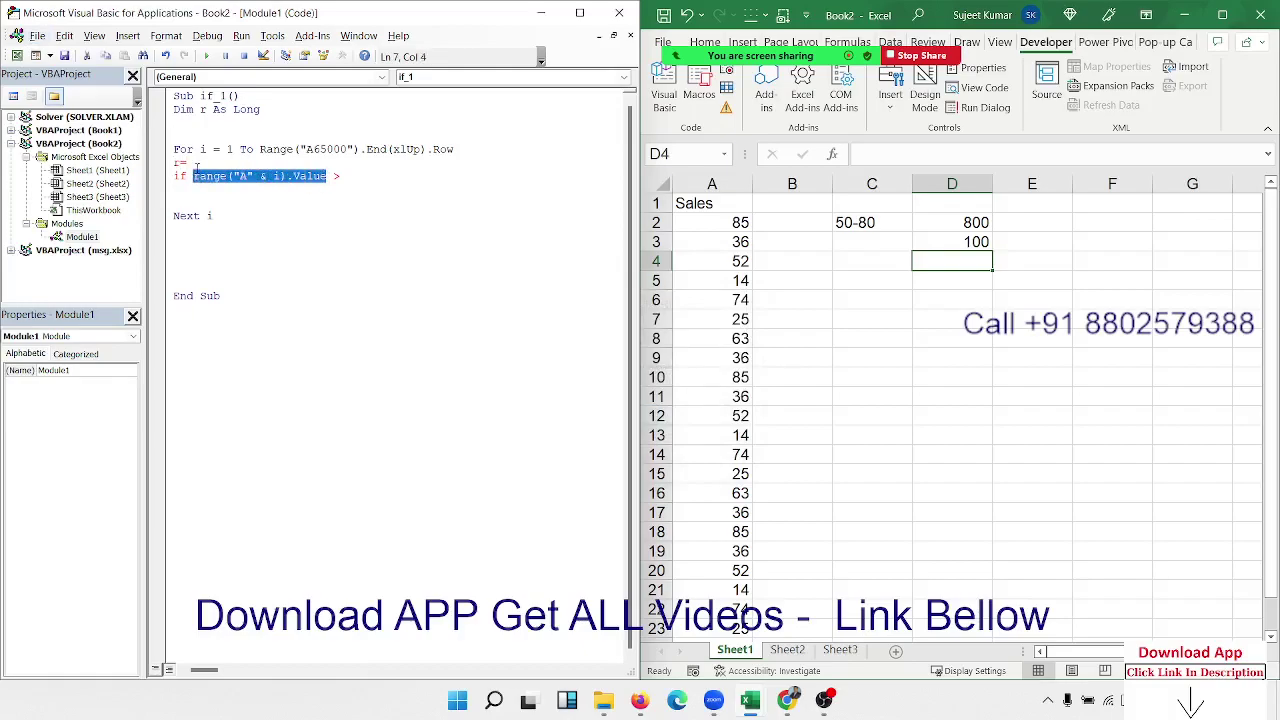
key(Delete)
click(203, 162)
key(Return)
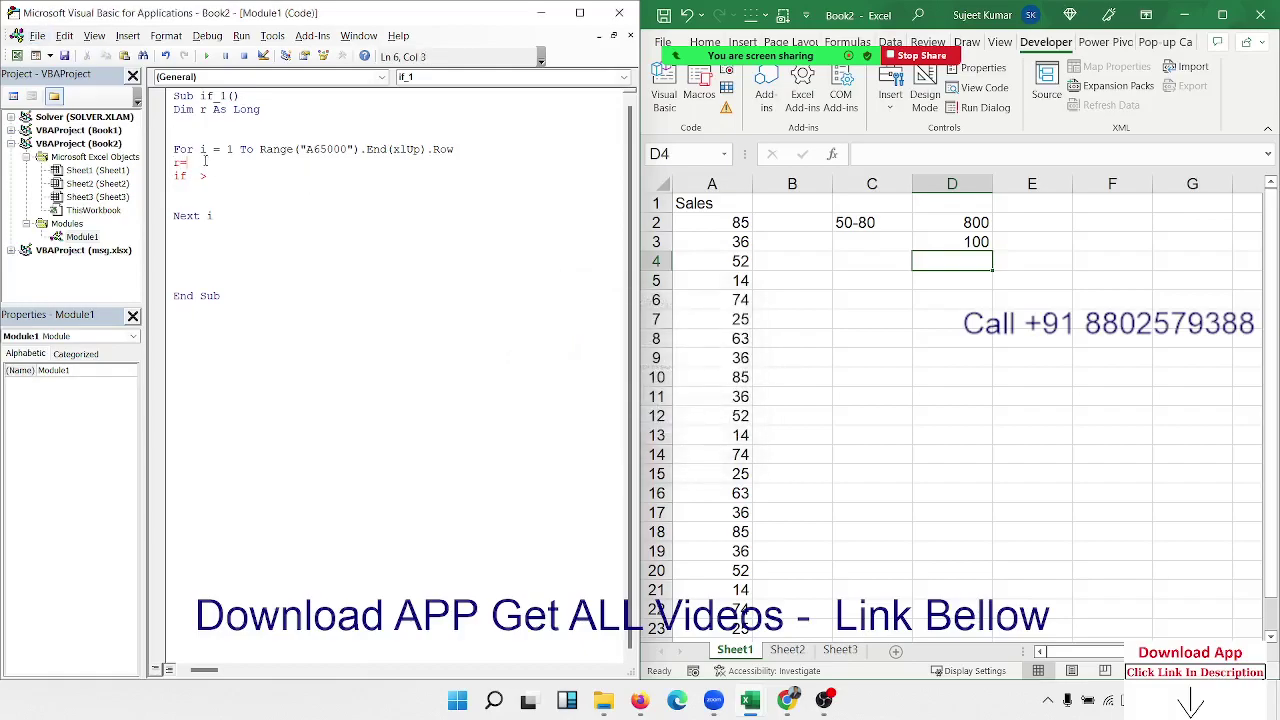
text(range("A" & i).Value)
- Complete the condition as If r >= 50 And r <= 80 Then
click(203, 176)
text(r)
click(214, 176)
text(=50)
text( and )
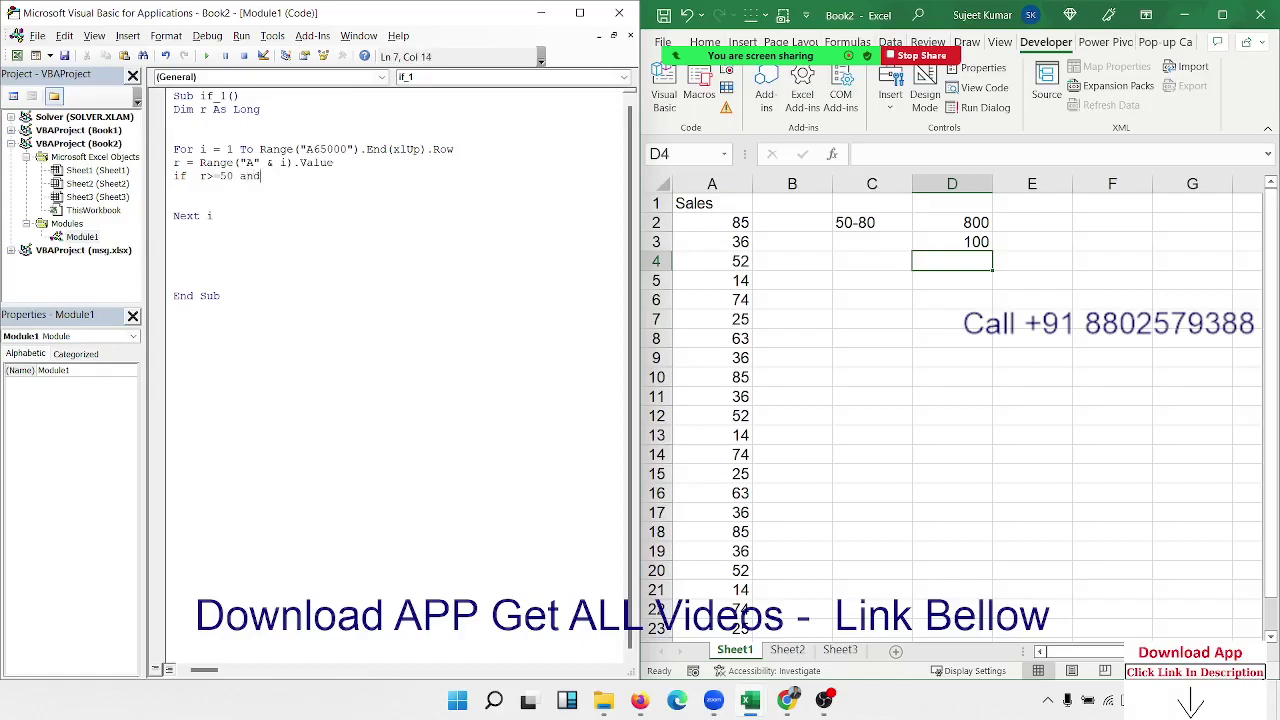
text(r)
text(<=80)
text( Th)
text(en)
key(Return)
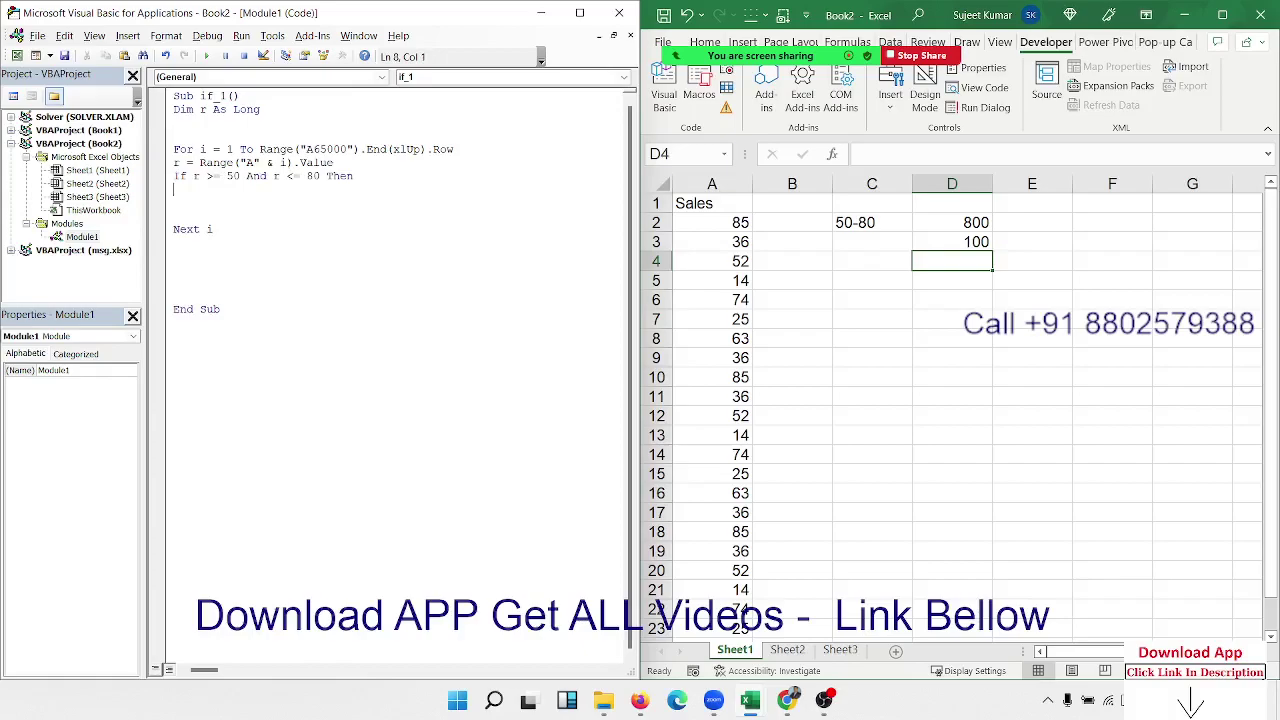
- Write Range("B" & i).Value = 800 for the true branch, followed by Else
text(range)
text((")
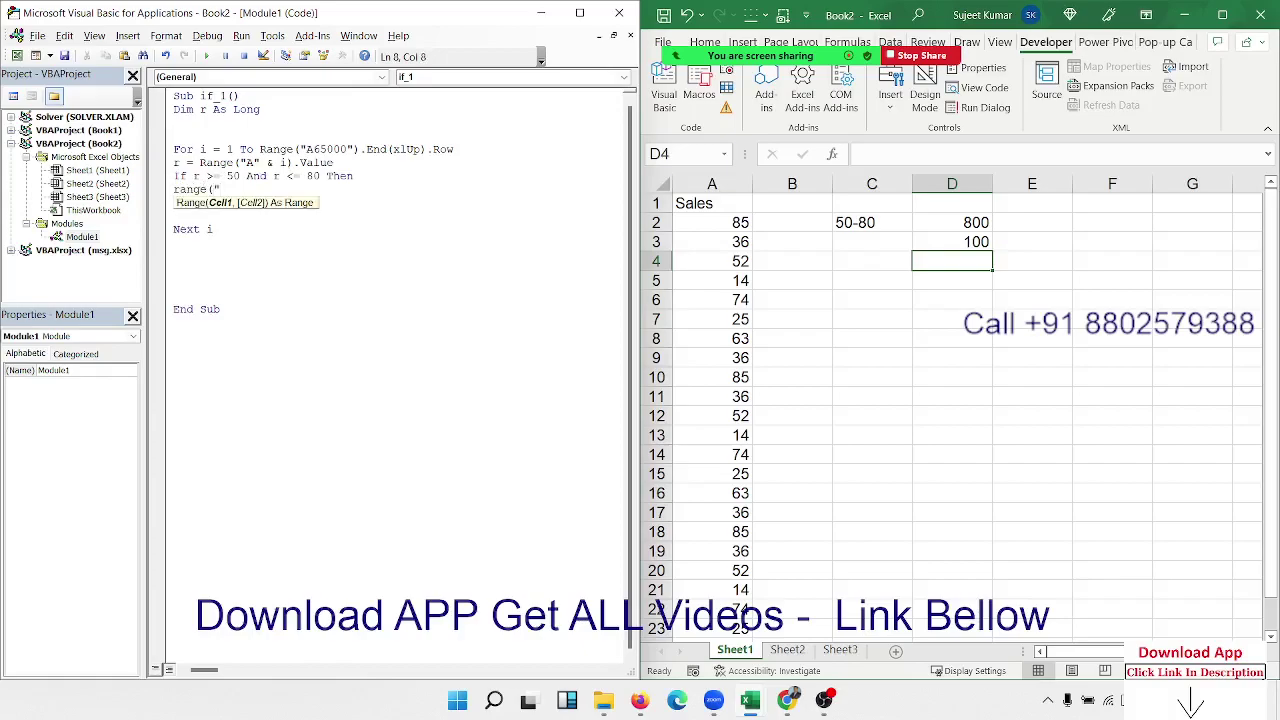
text(B" )
text(& i)
text().v)
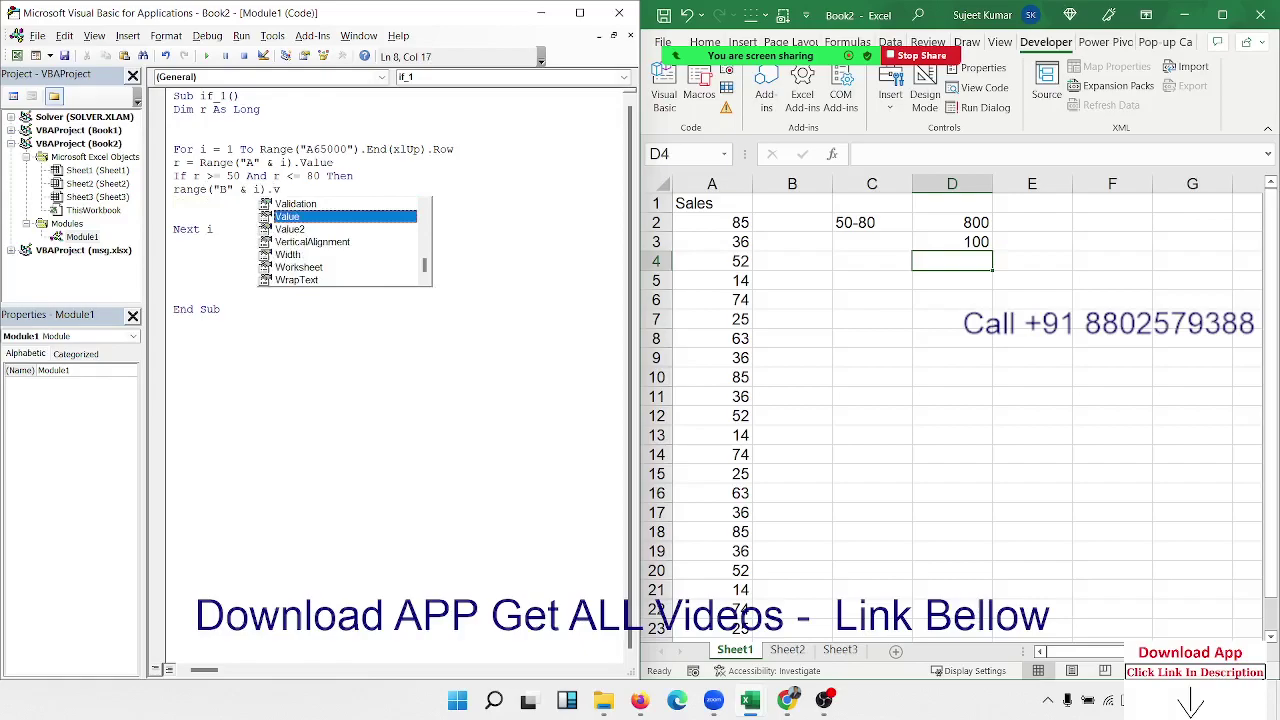
key(Tab)
text(= )
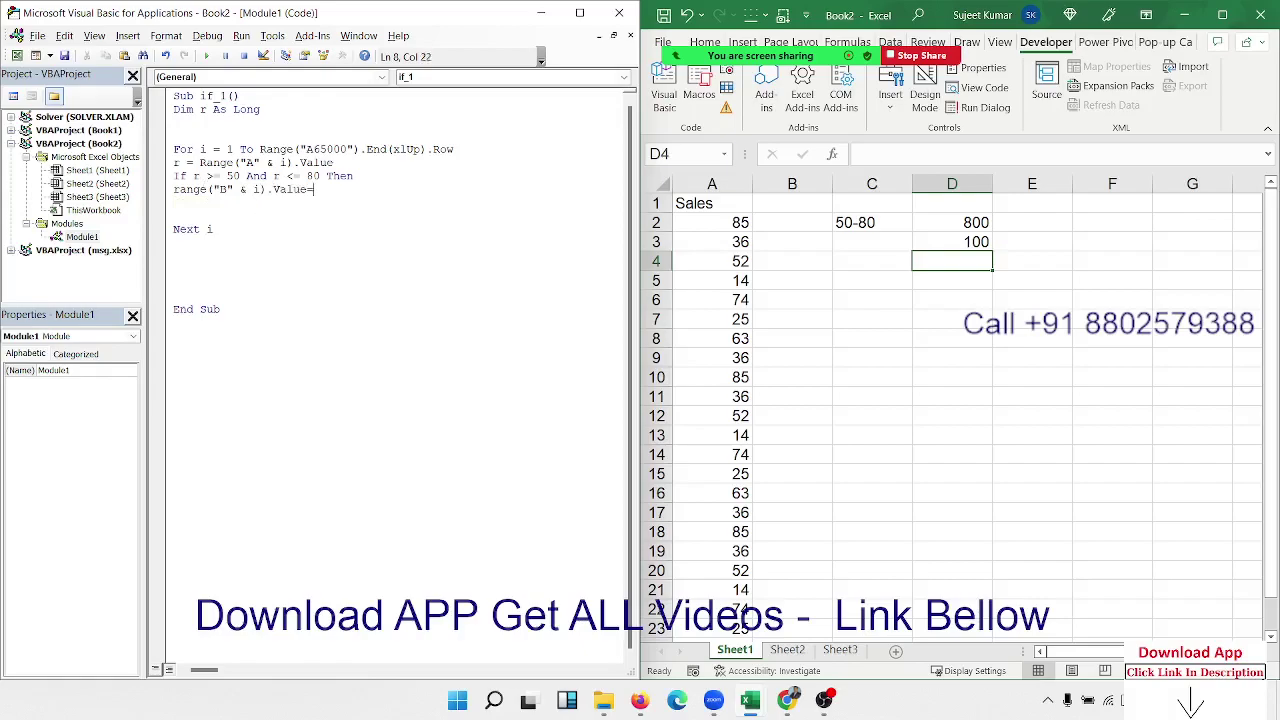
text(800)
key(Return)
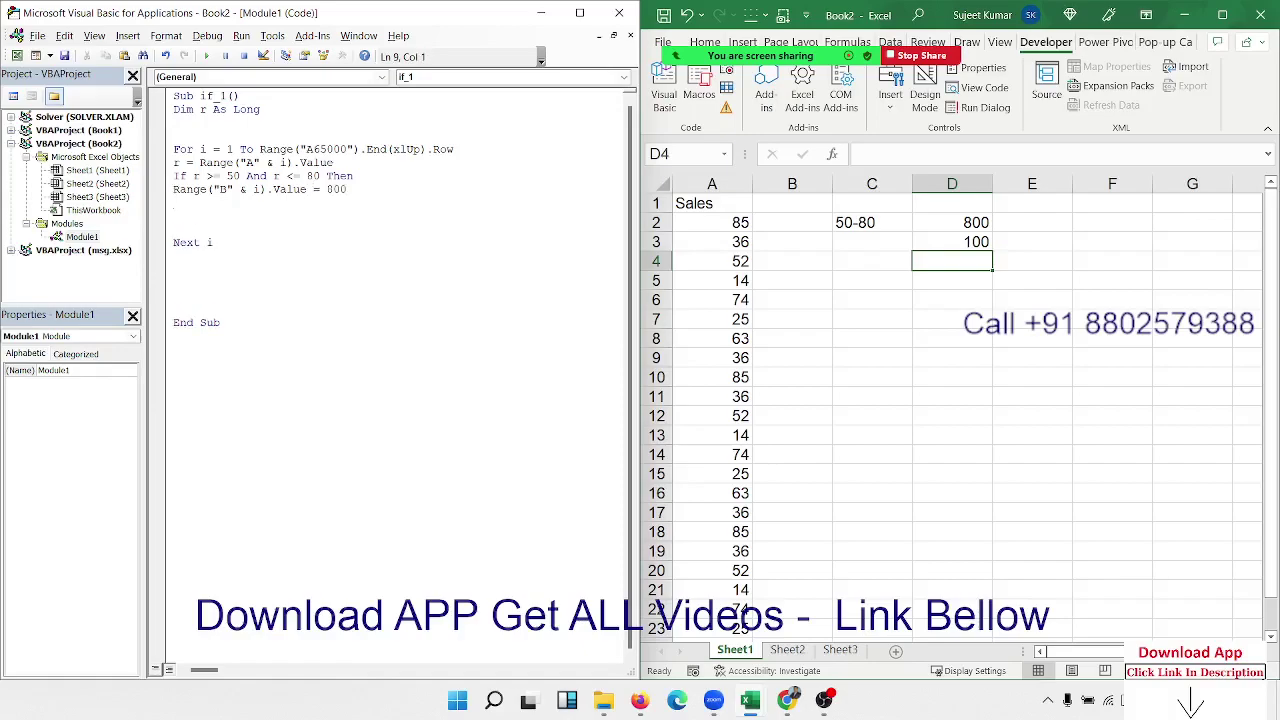
text(else)
key(Return)
- Copy the assignment under Else with 100 instead of 800, and close the block with End If
key(Up)
key(Up)
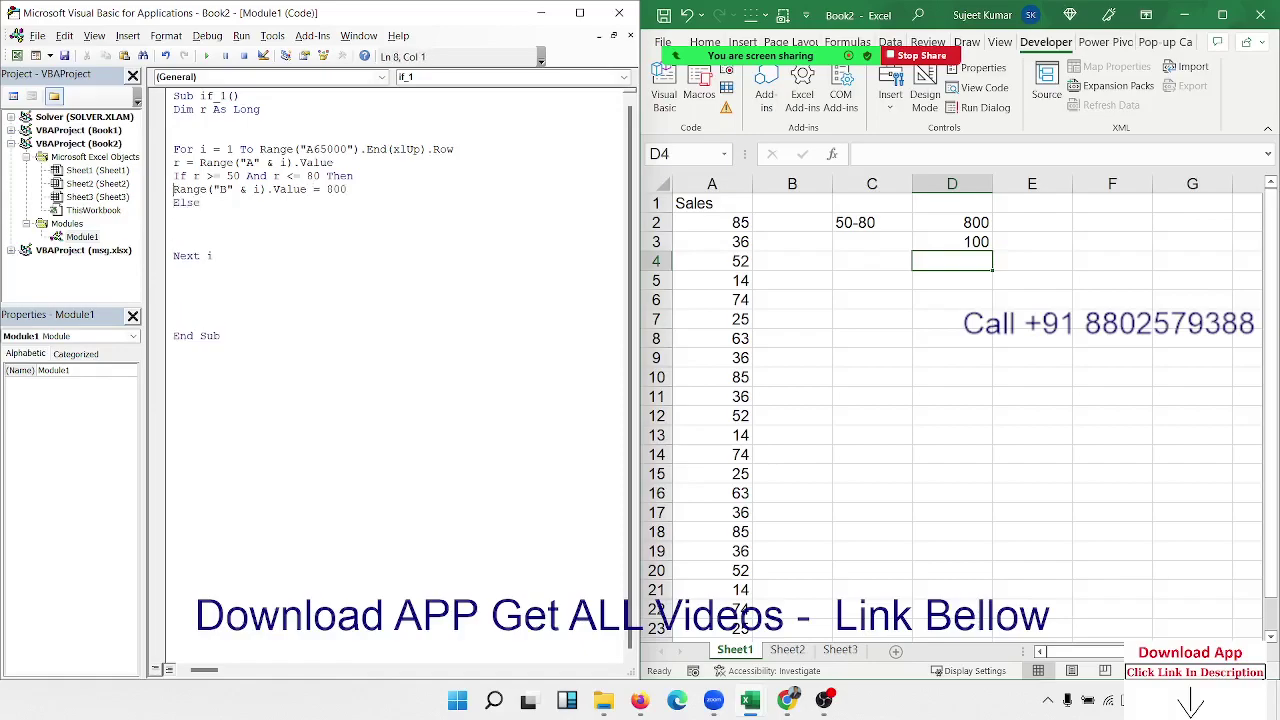
key(shift+Down)
key(ctrl+c)
key(Down)
key(ctrl+v)
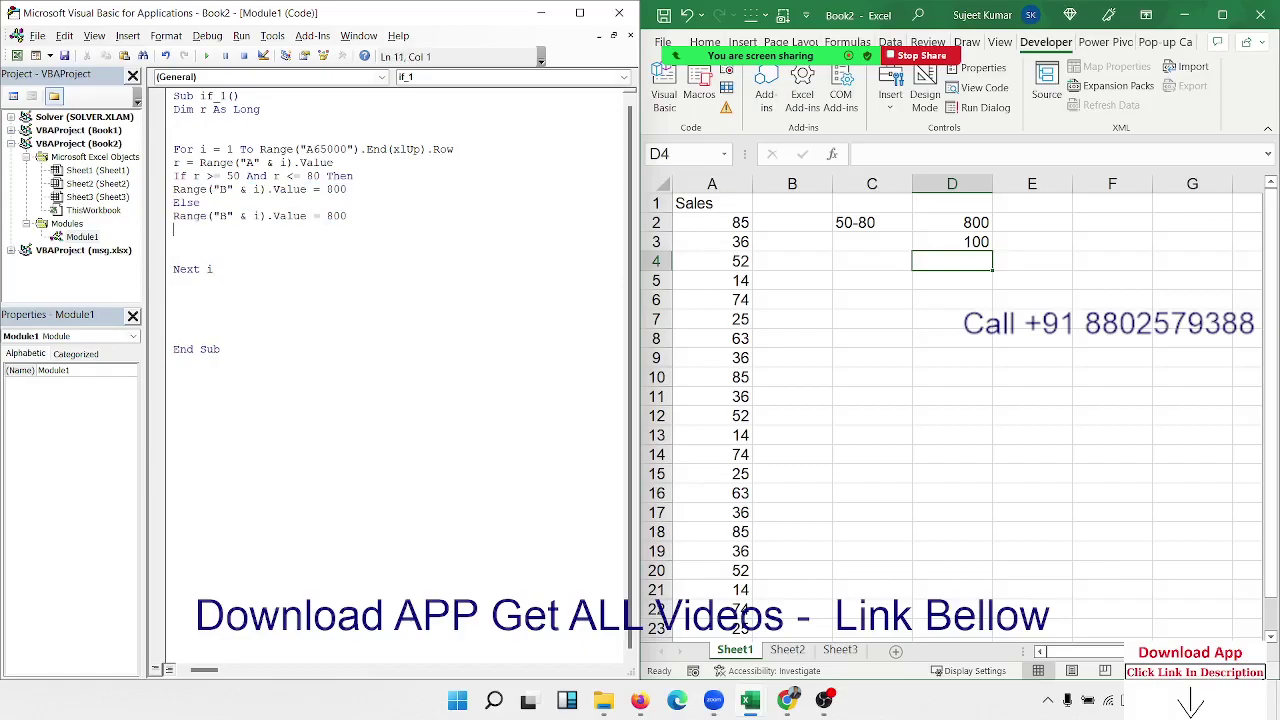
double_click(335, 216)
text(10)
text(0)
key(Return)
text(End I)
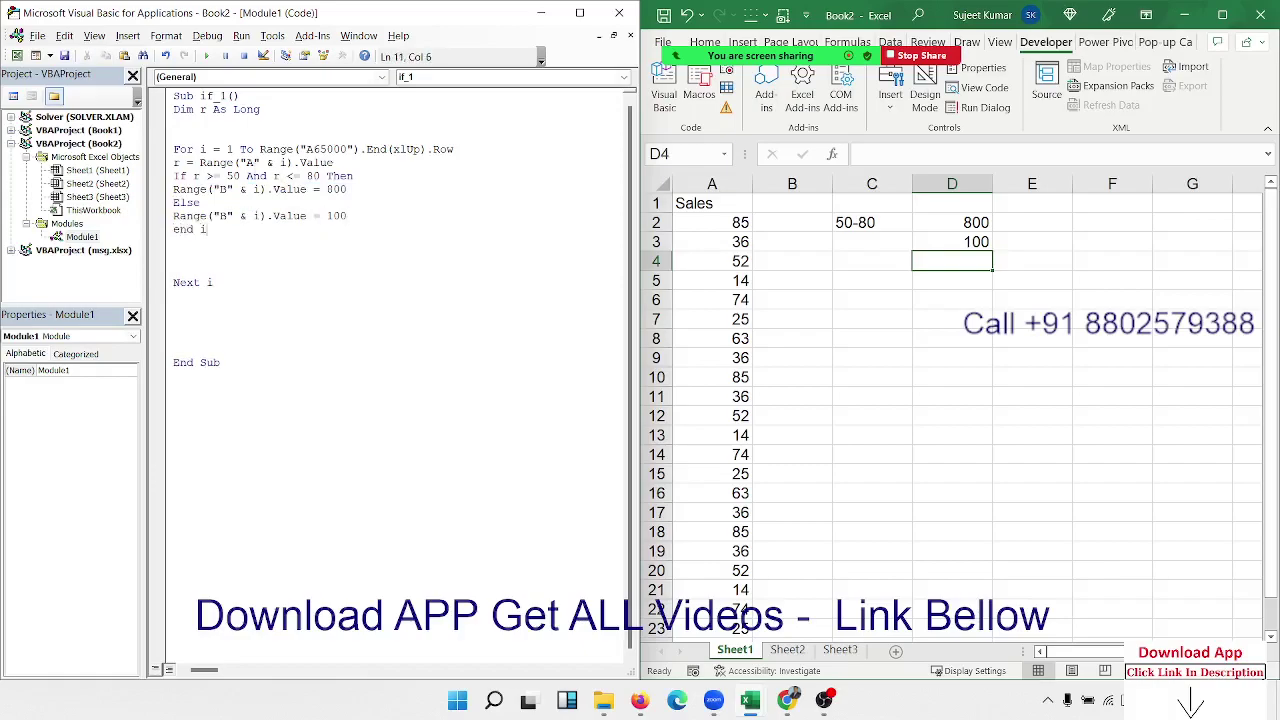
text(f)
key(Return)
- Run if_1 and enter debug mode on the type mismatch error
key(Delete)
key(Delete)
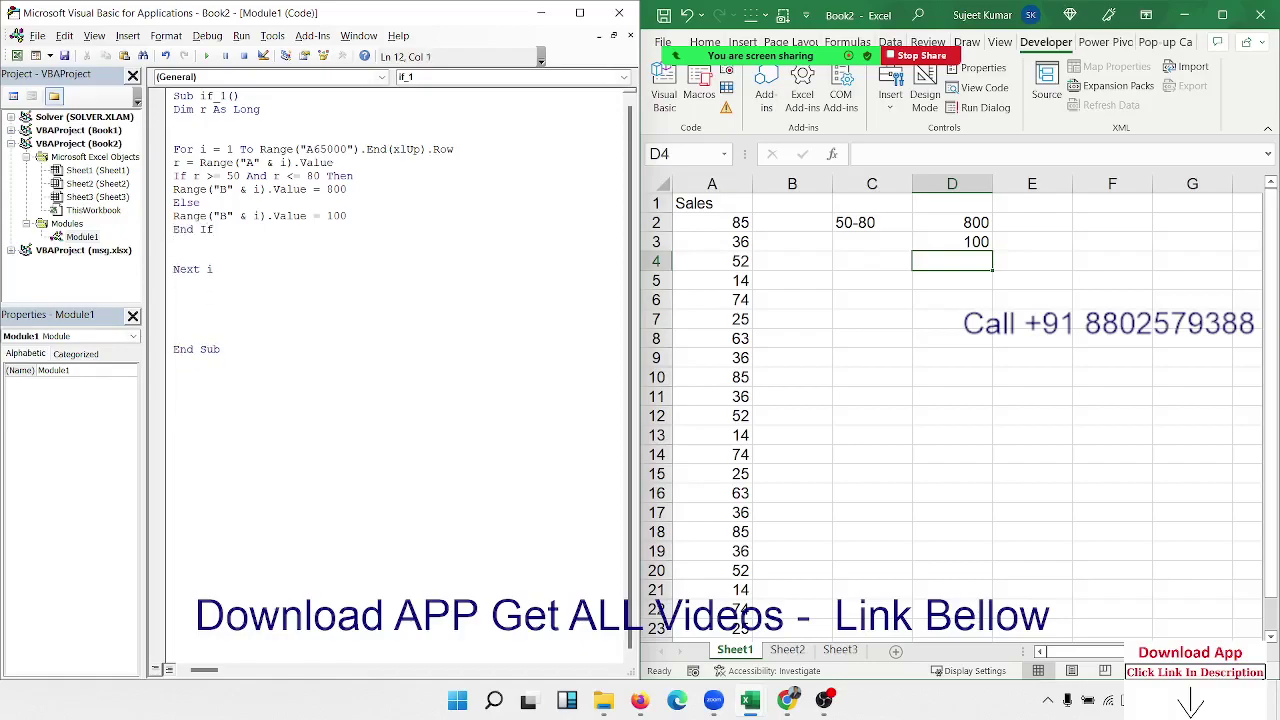
click(358, 387)
click(351, 305)
click(206, 56)
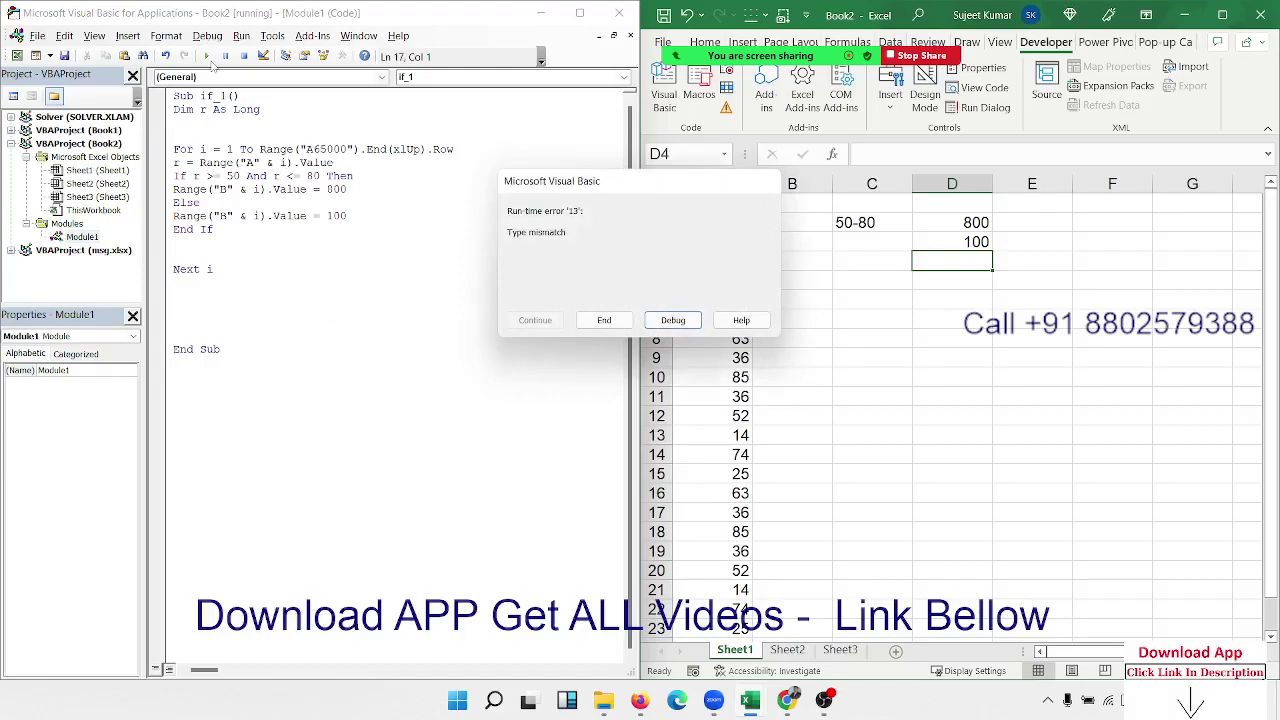
click(672, 320)
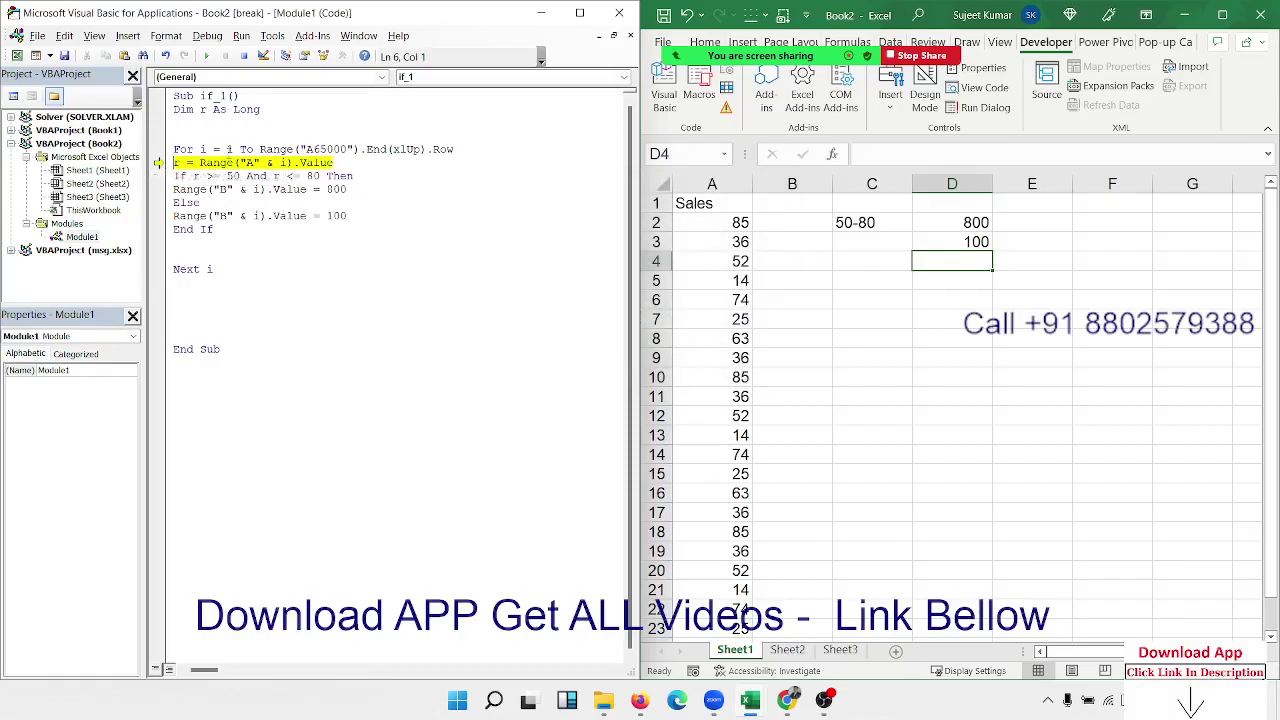
- Change the loop start to For i = 2, reset, rerun the macro, then switch to Sheet2
double_click(230, 149)
text(2)
click(238, 172)
click(246, 57)
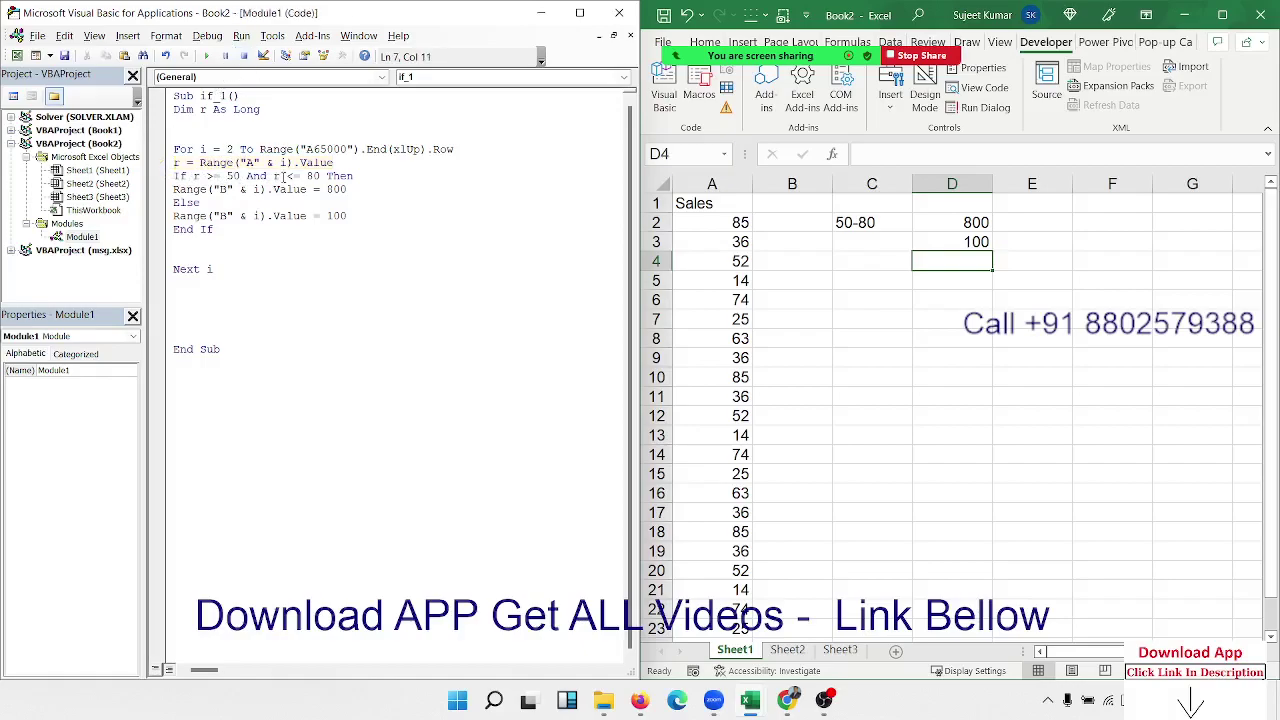
click(205, 57)
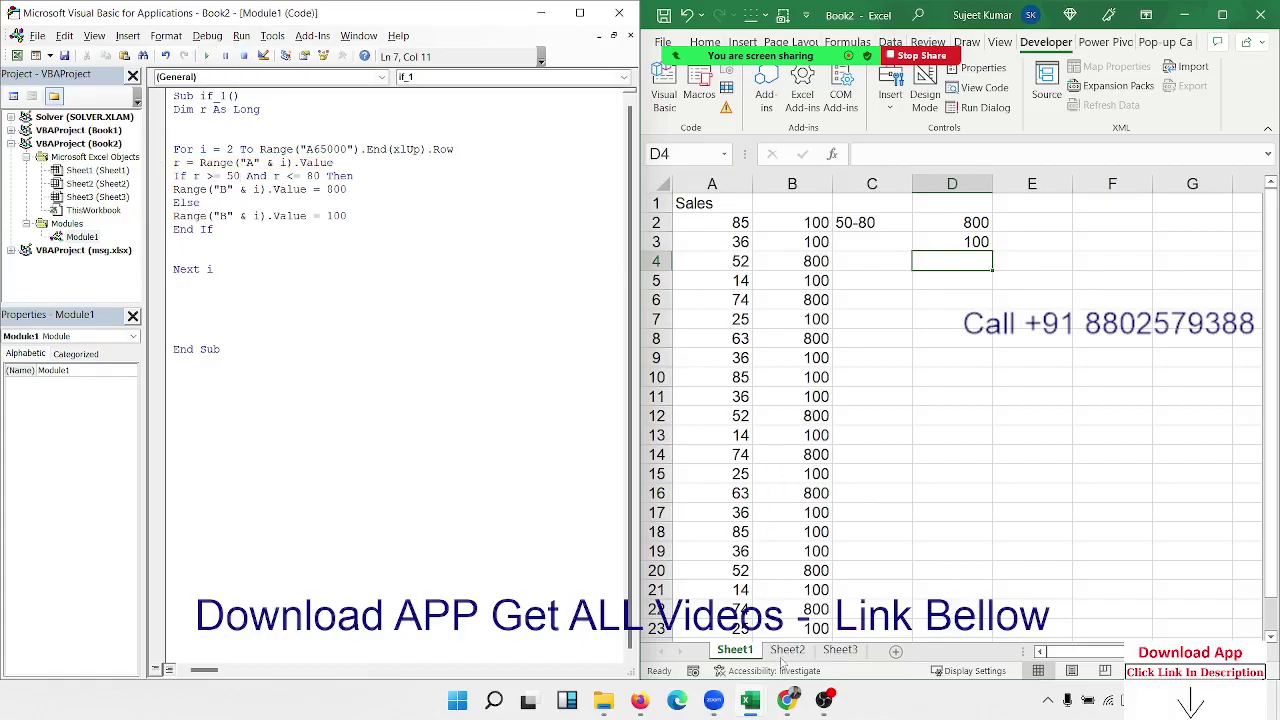
click(787, 650)
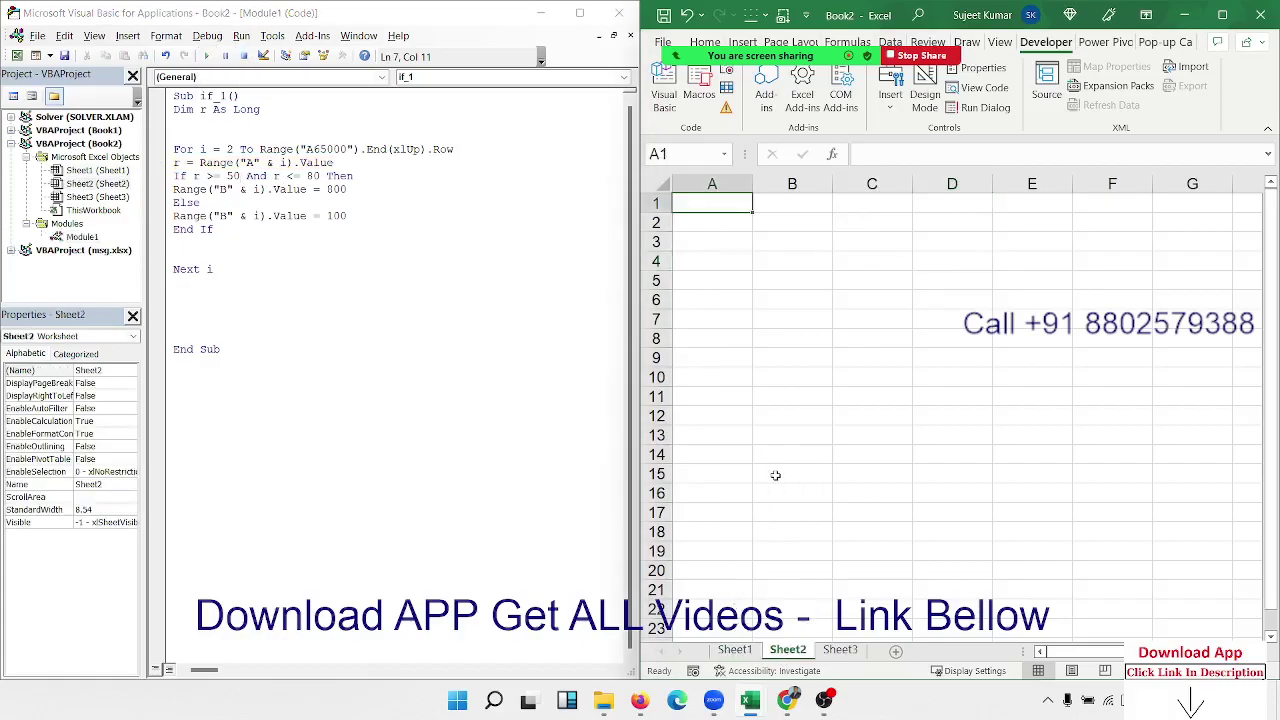
- Enter the Name heading in A1, a first name in A2, and the S-1 heading in B1
text(Name\)
key(Return)
key(Up)
key(F2)
key(BackSpace)
key(Return)
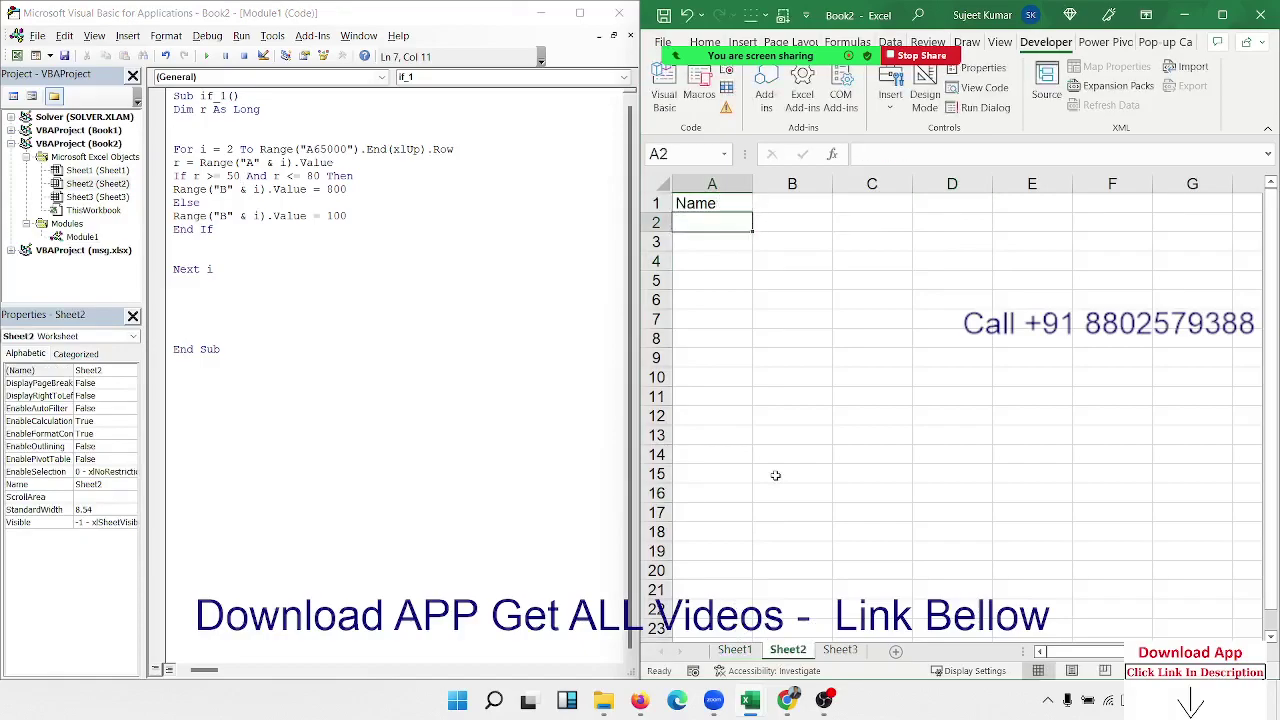
text(Puja)
key(Tab)
key(Up)
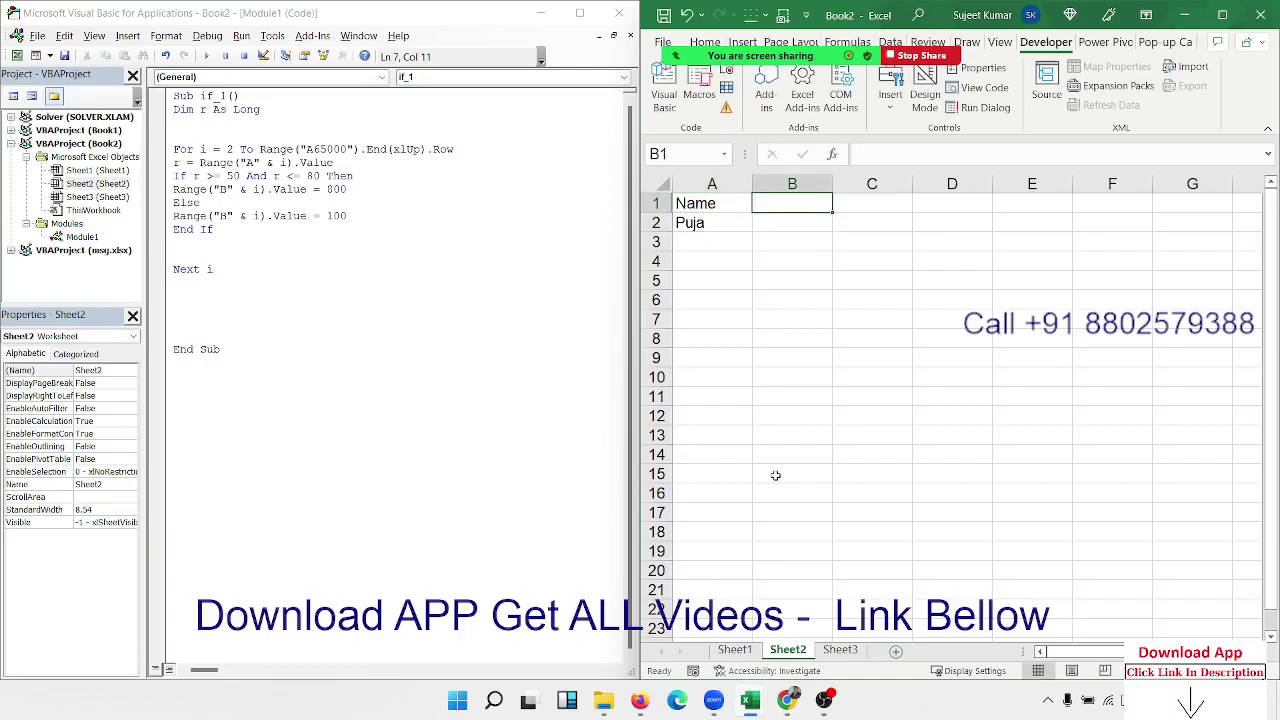
text(S-)
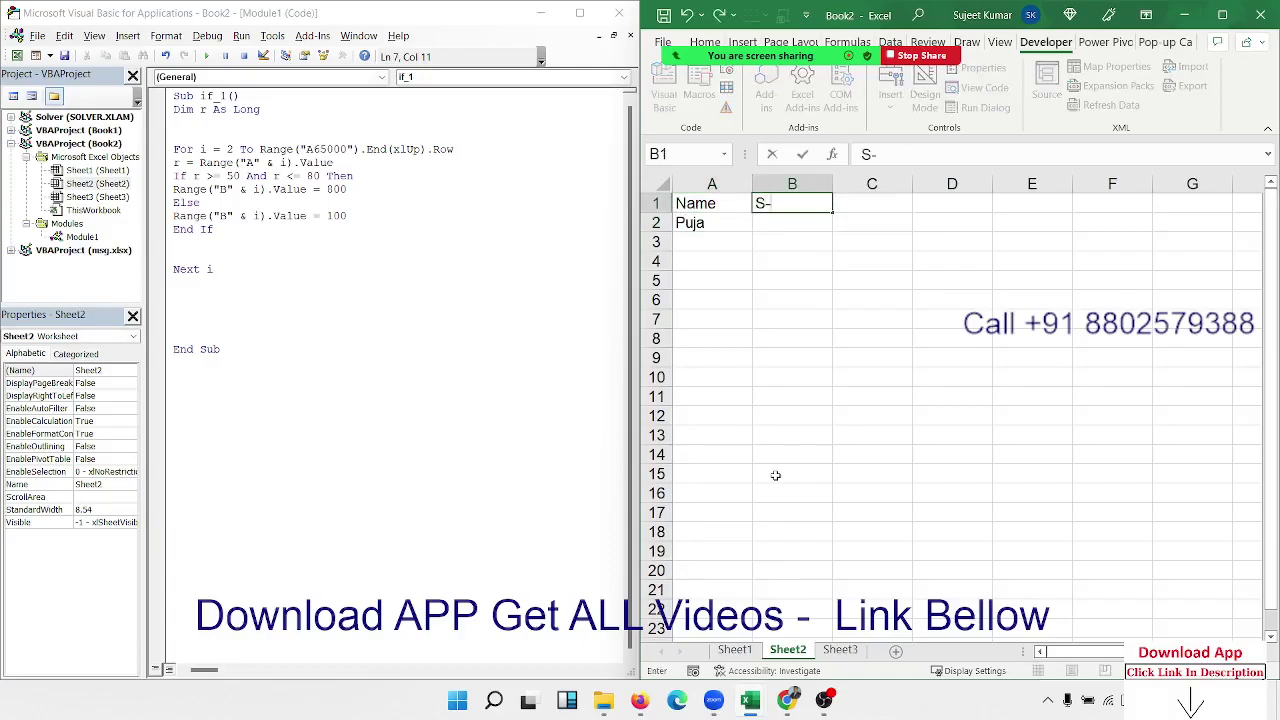
text(1)
key(Return)
- Fill S-2 and S-3 into C1:D1, add the Result heading in E1, and fill names to A5
click(815, 206)
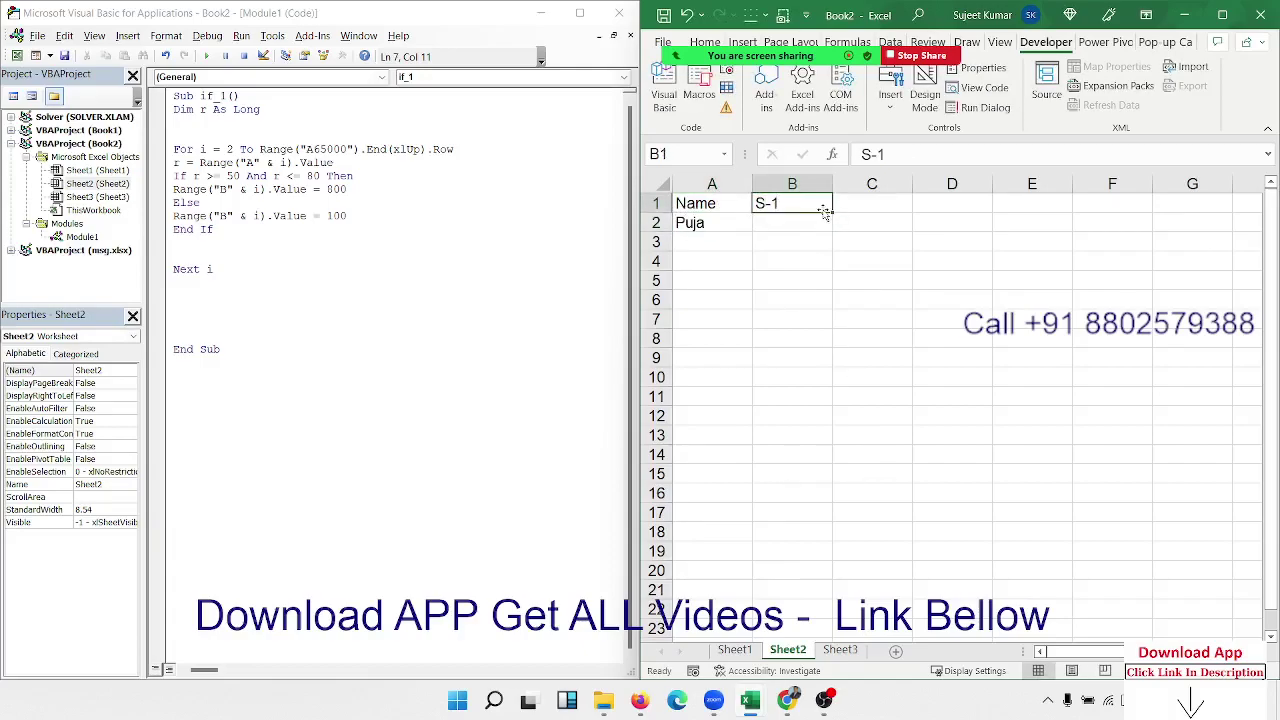
drag(831, 212, 990, 212)
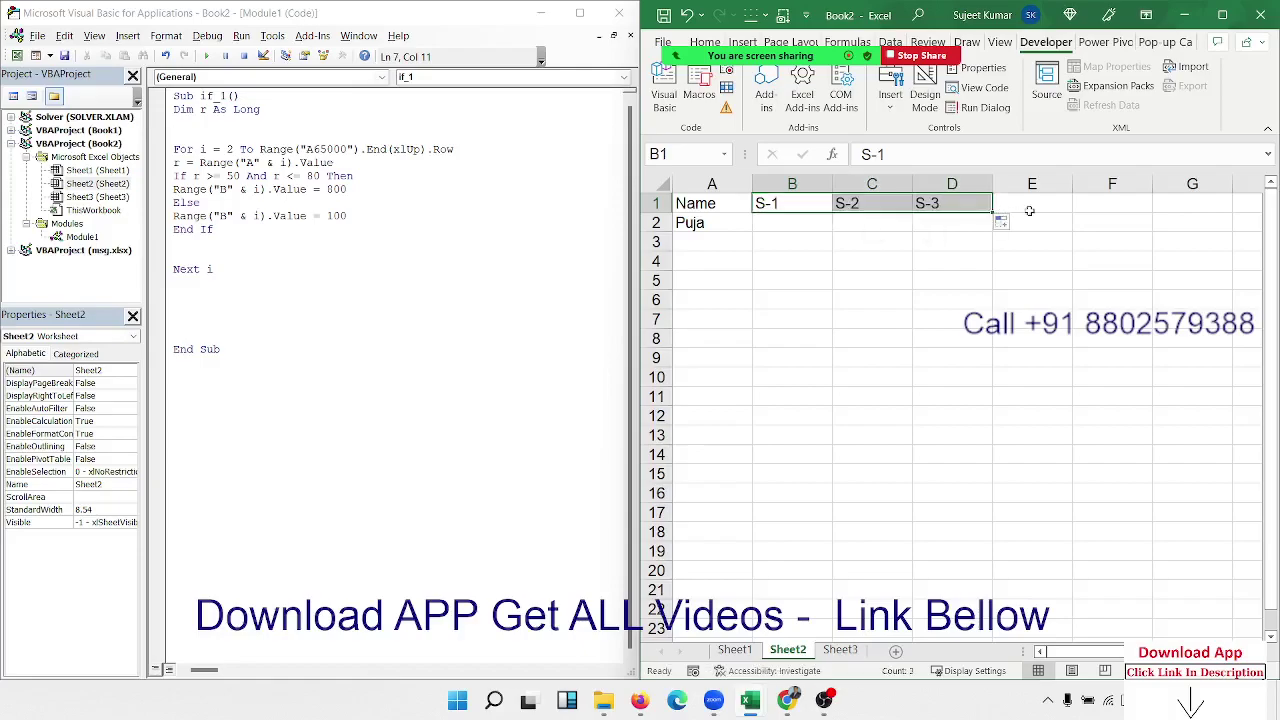
click(1035, 208)
text(Re)
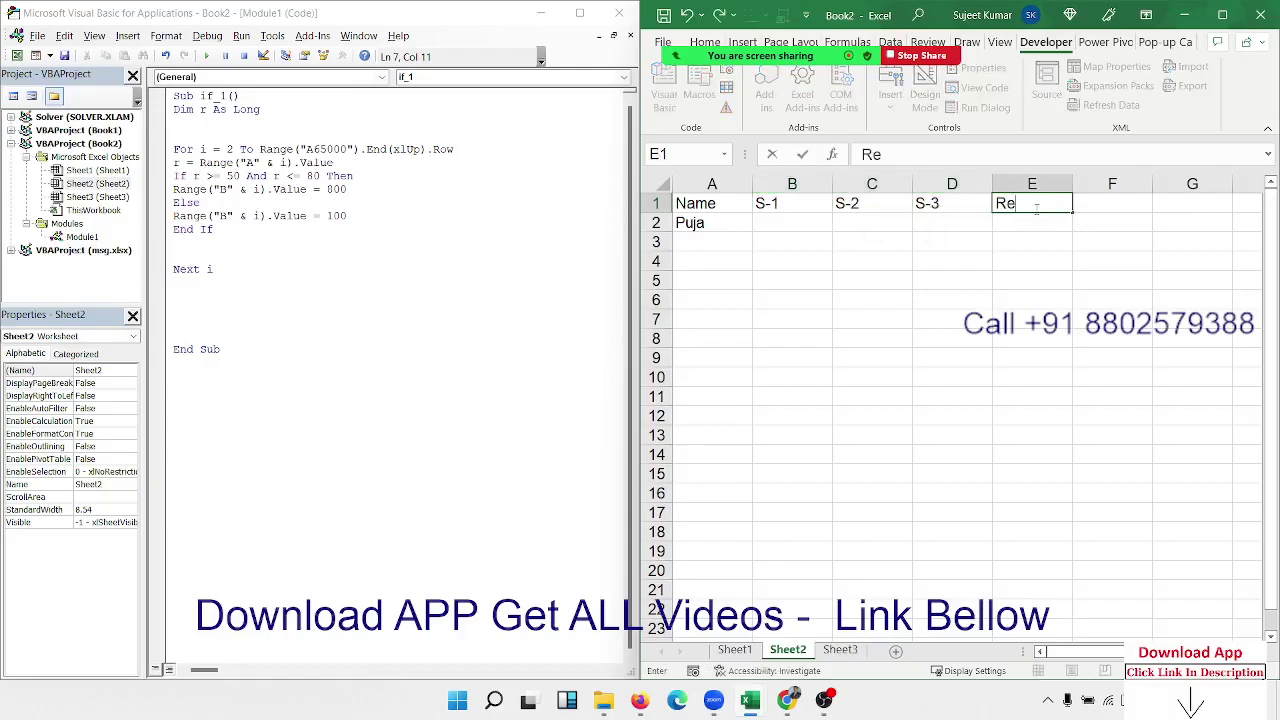
text(sult)
key(Return)
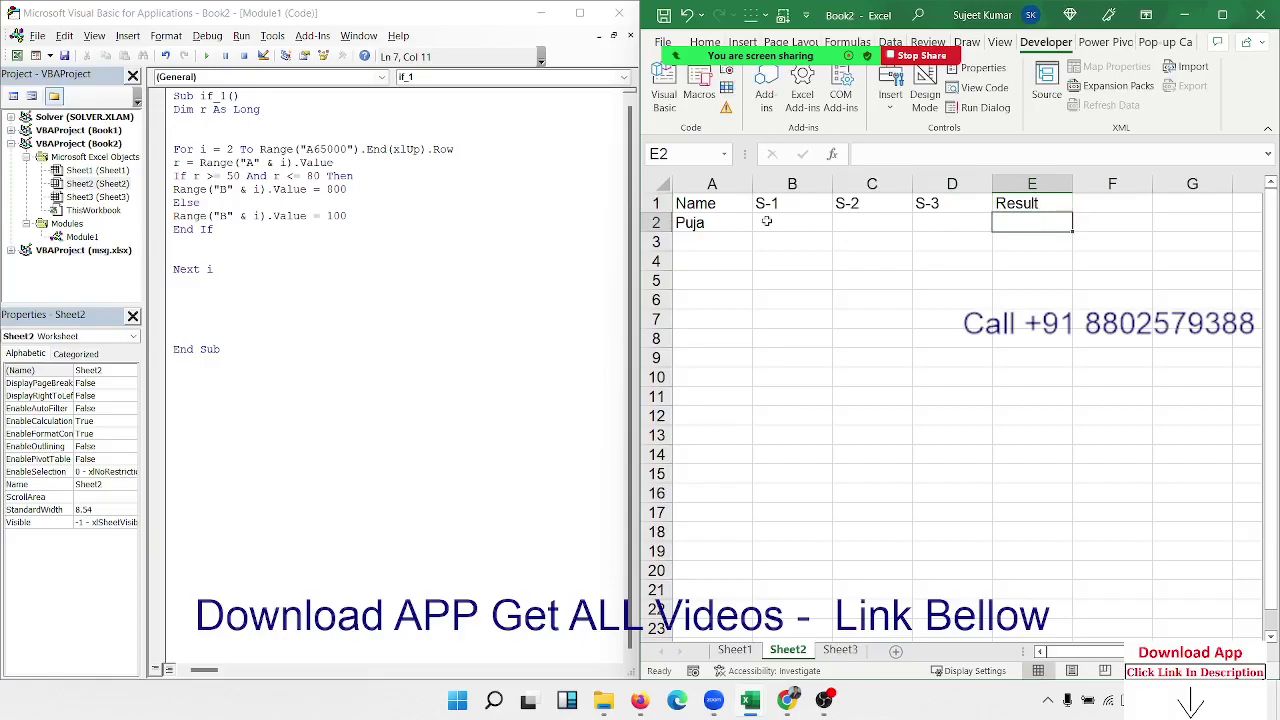
click(749, 223)
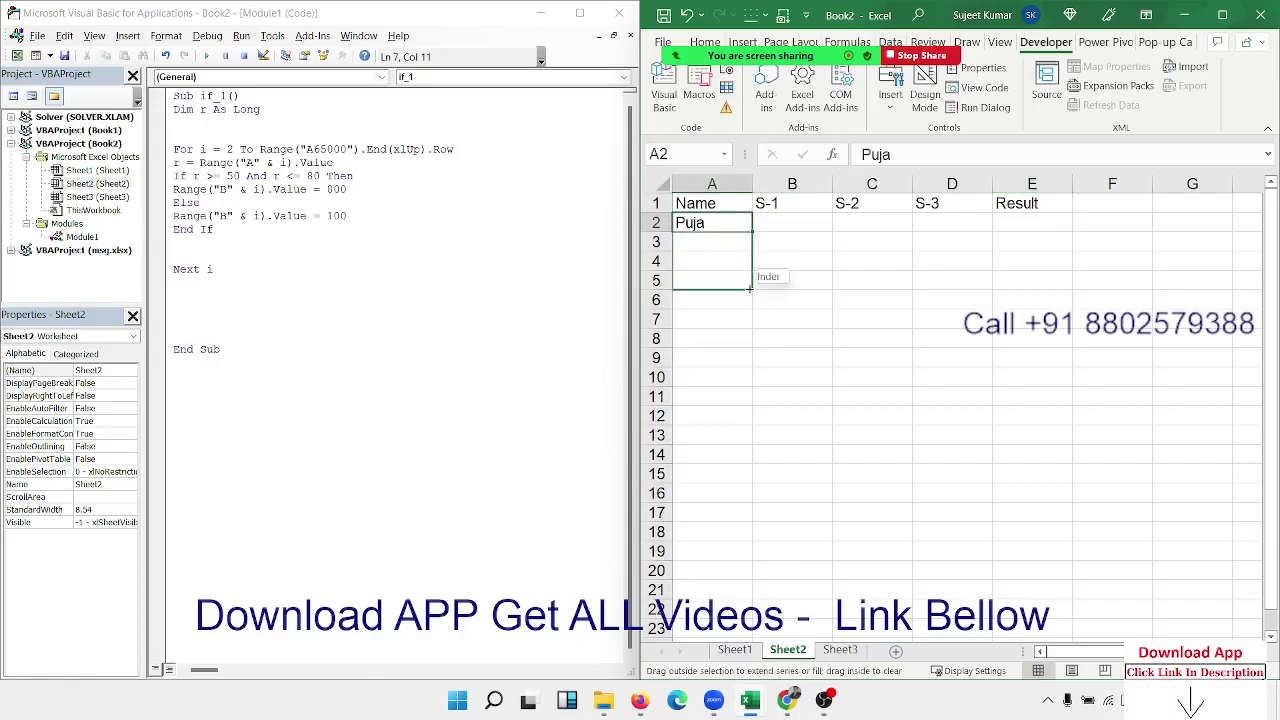
drag(749, 230, 750, 290)
- Fill the score cells B2:D5 with =RANDBETWEEN(10,90)
click(791, 226)
text(=)
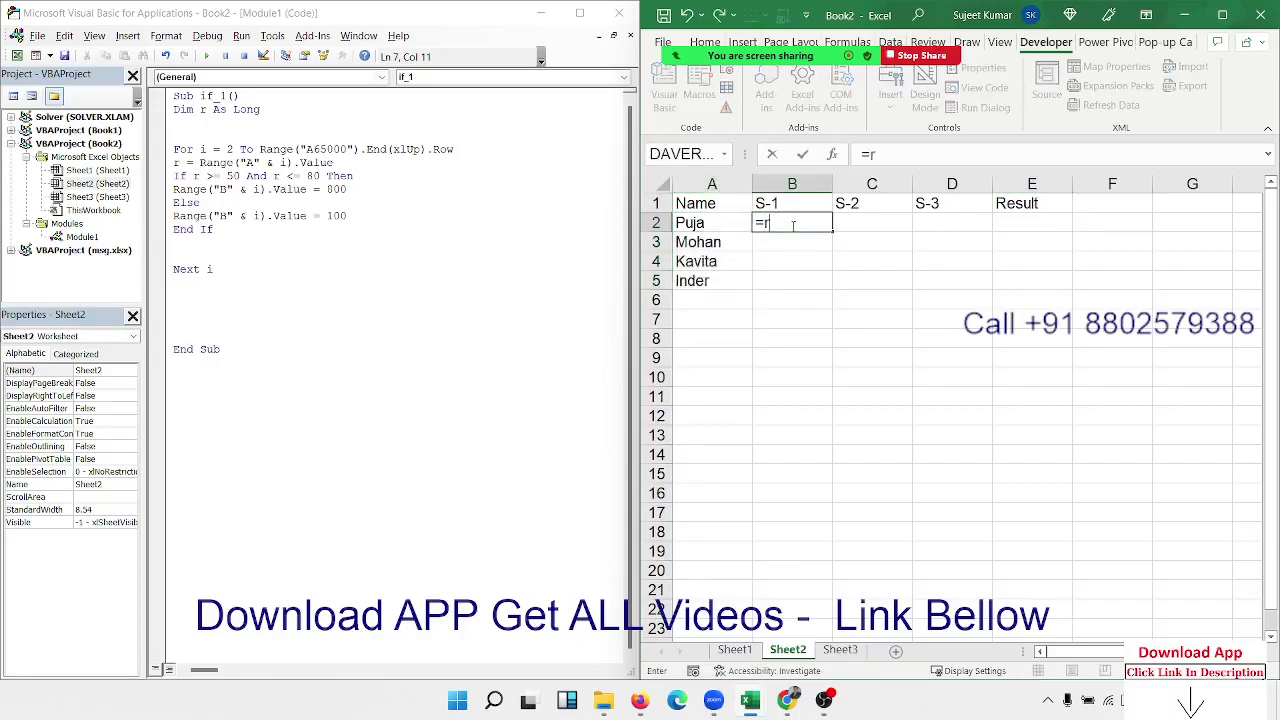
text(ra)
key(Down)
key(Down)
key(Down)
key(Tab)
text(10)
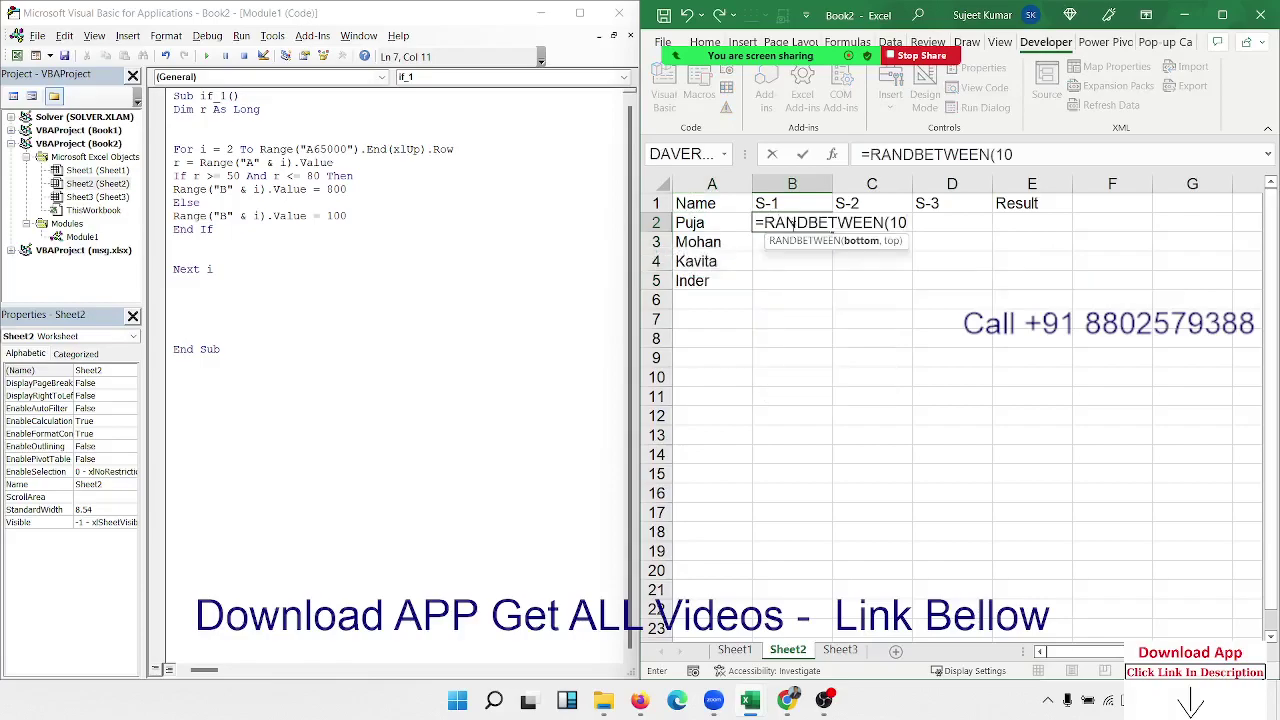
text(,90)
key(Return)
mouse_move(792, 222)
mouse_down()
mouse_move(889, 269)
mouse_move(955, 279)
mouse_up()
key(ctrl+d)
key(ctrl+r)
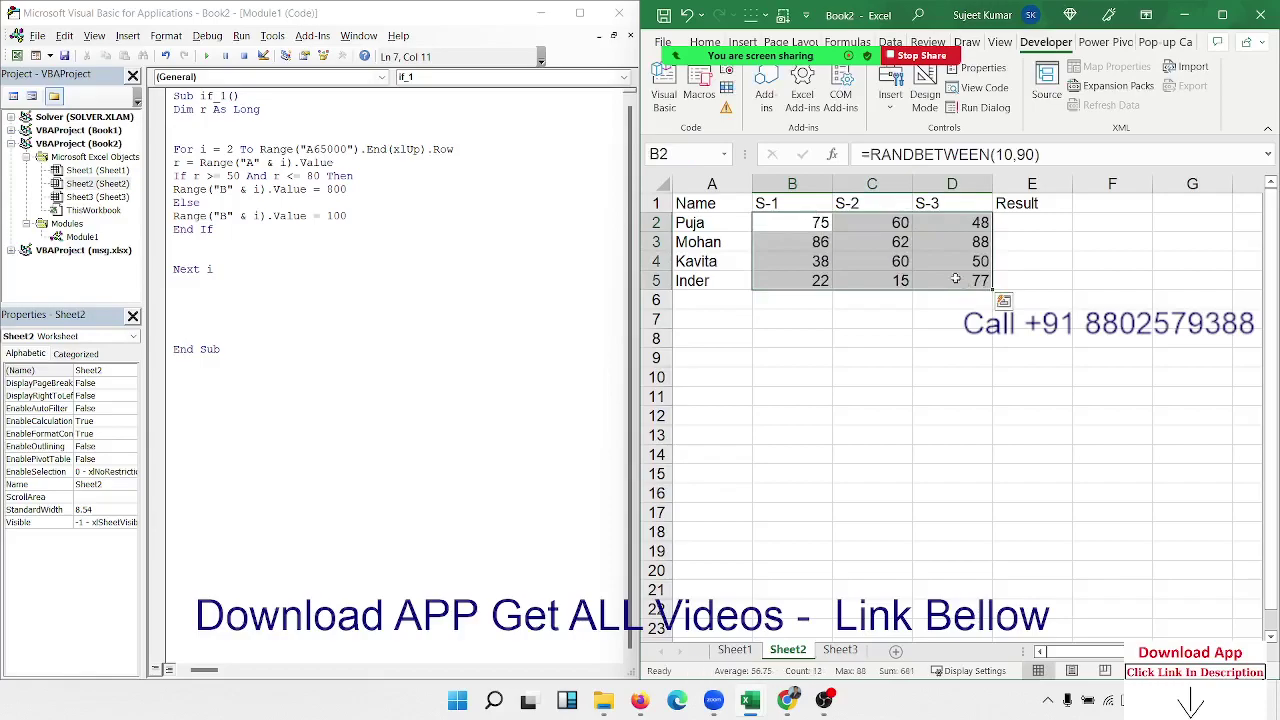
- Paste the random scores back over B2:D5 as fixed values
key(ctrl+c)
right_click(805, 250)
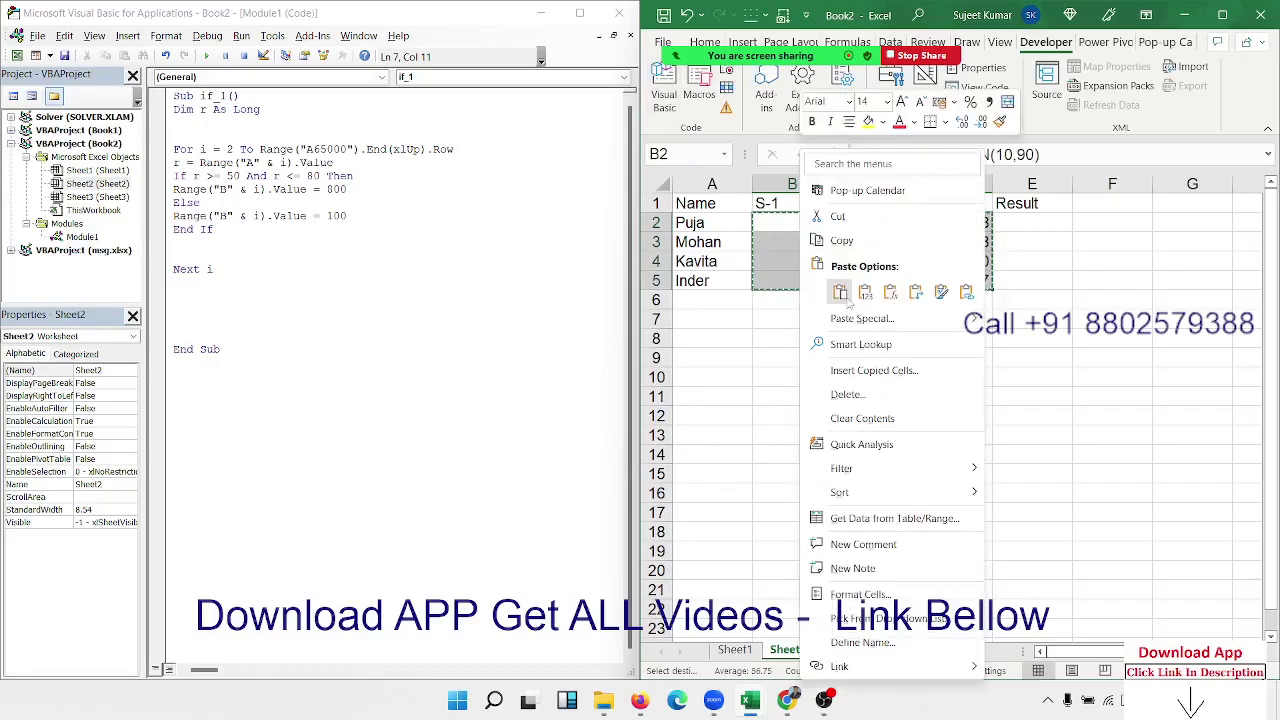
click(865, 291)
drag(1024, 222, 960, 242)
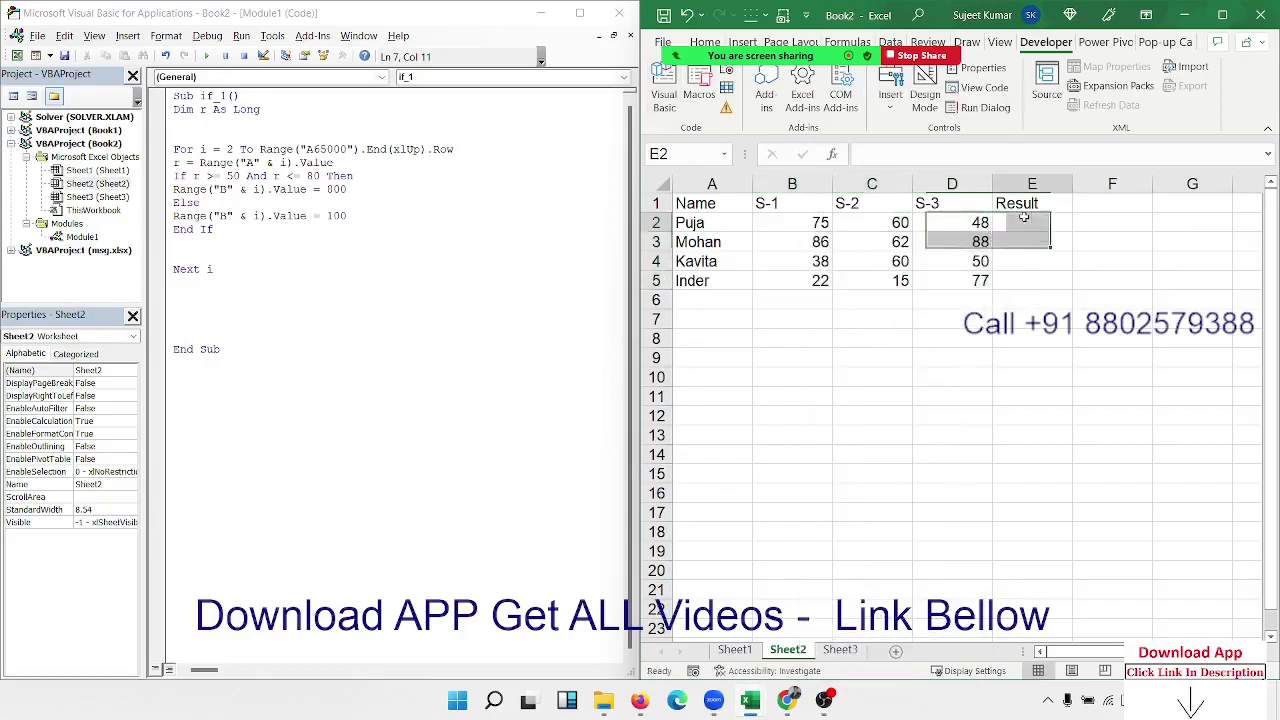
click(1024, 218)
- Remove the stray blank lines in if_1 and add space below its End Sub
click(205, 245)
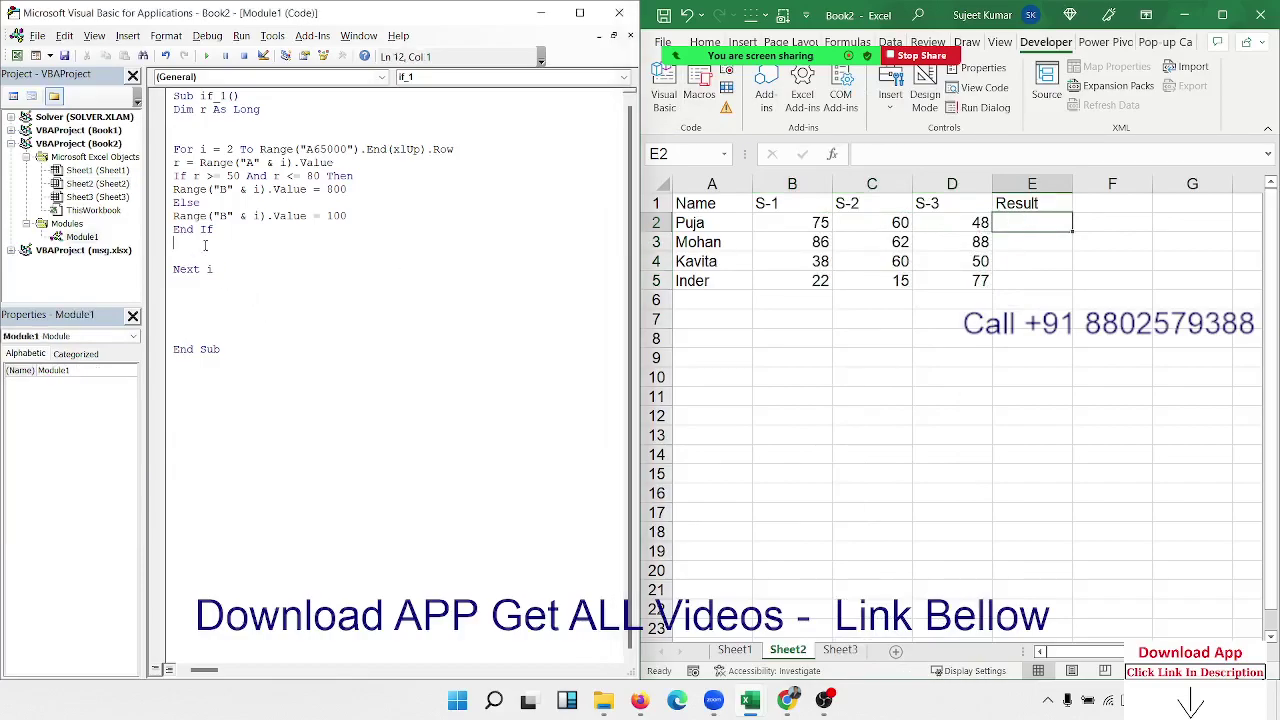
key(Delete)
key(Delete)
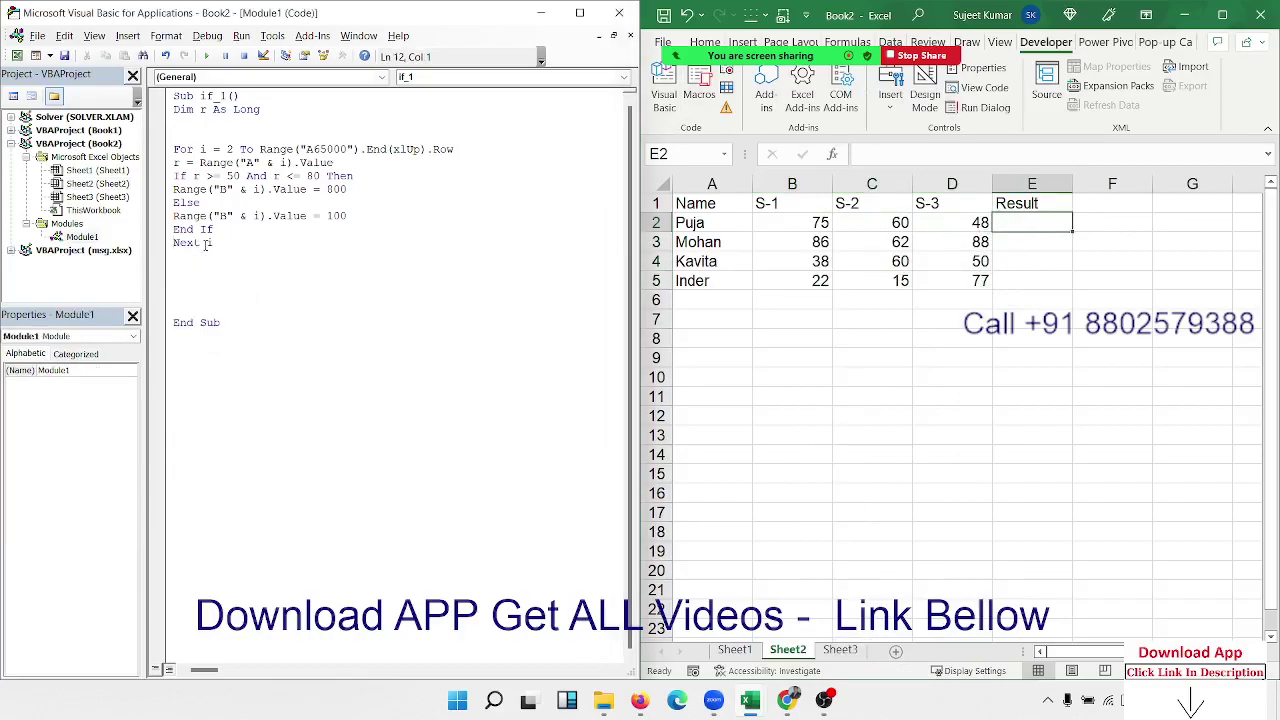
key(Delete)
key(Delete)
key(Delete)
key(Delete)
key(Delete)
key(Up)
key(Up)
key(Up)
key(Up)
key(Up)
key(Up)
key(Up)
key(Up)
key(Up)
key(Up)
key(Delete)
key(Delete)
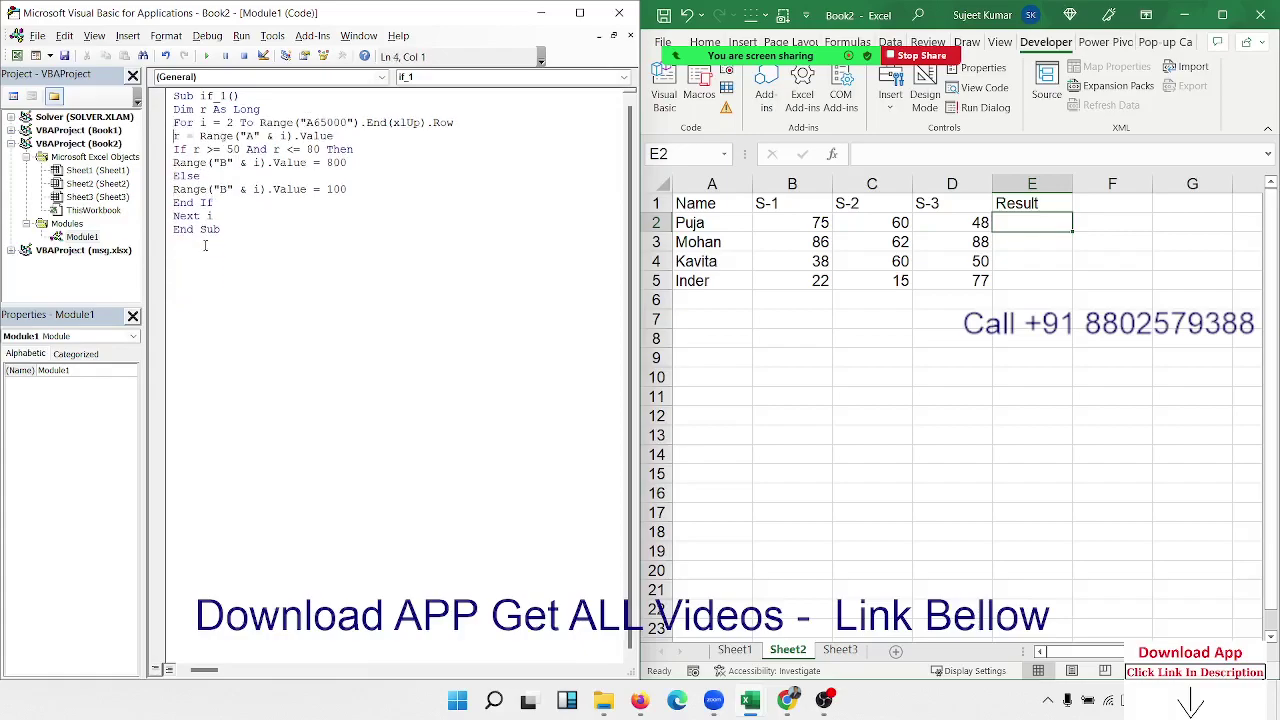
click(205, 245)
key(Return)
key(Return)
- Copy the whole if_1 macro, paste it below, and rename the copy to if_2
drag(220, 230, 134, 94)
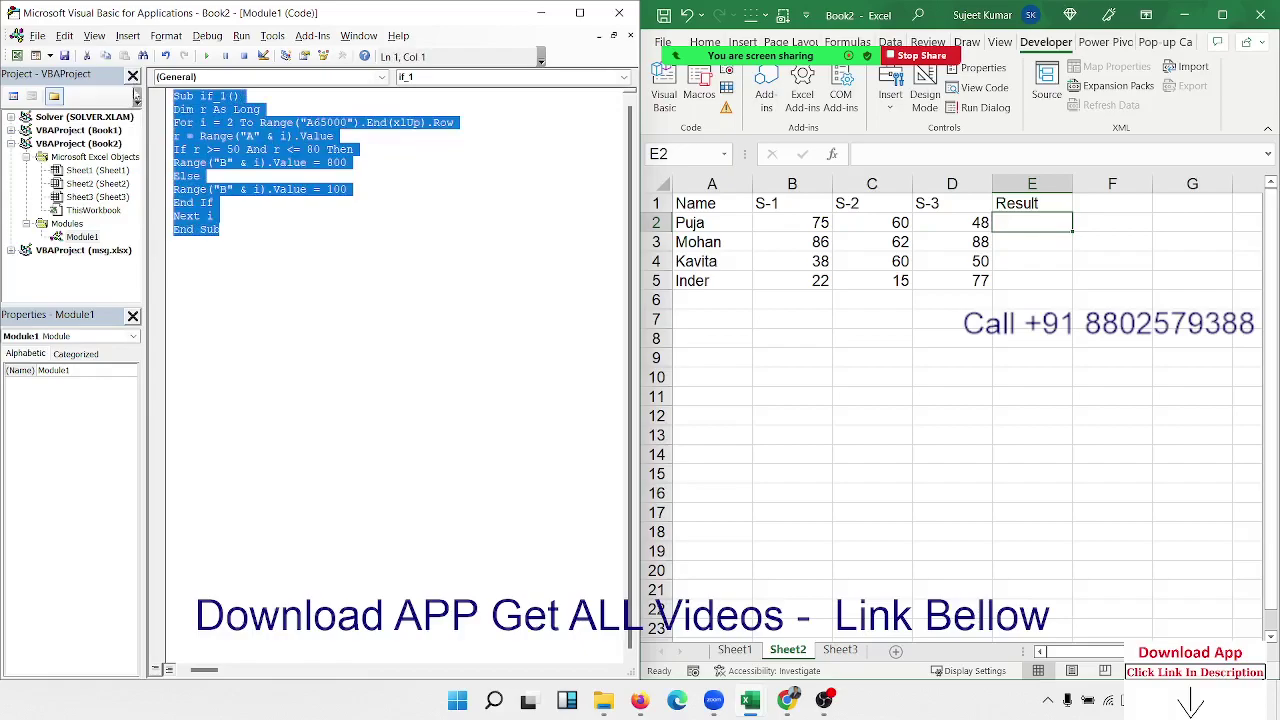
key(ctrl+c)
click(190, 279)
key(ctrl+v)
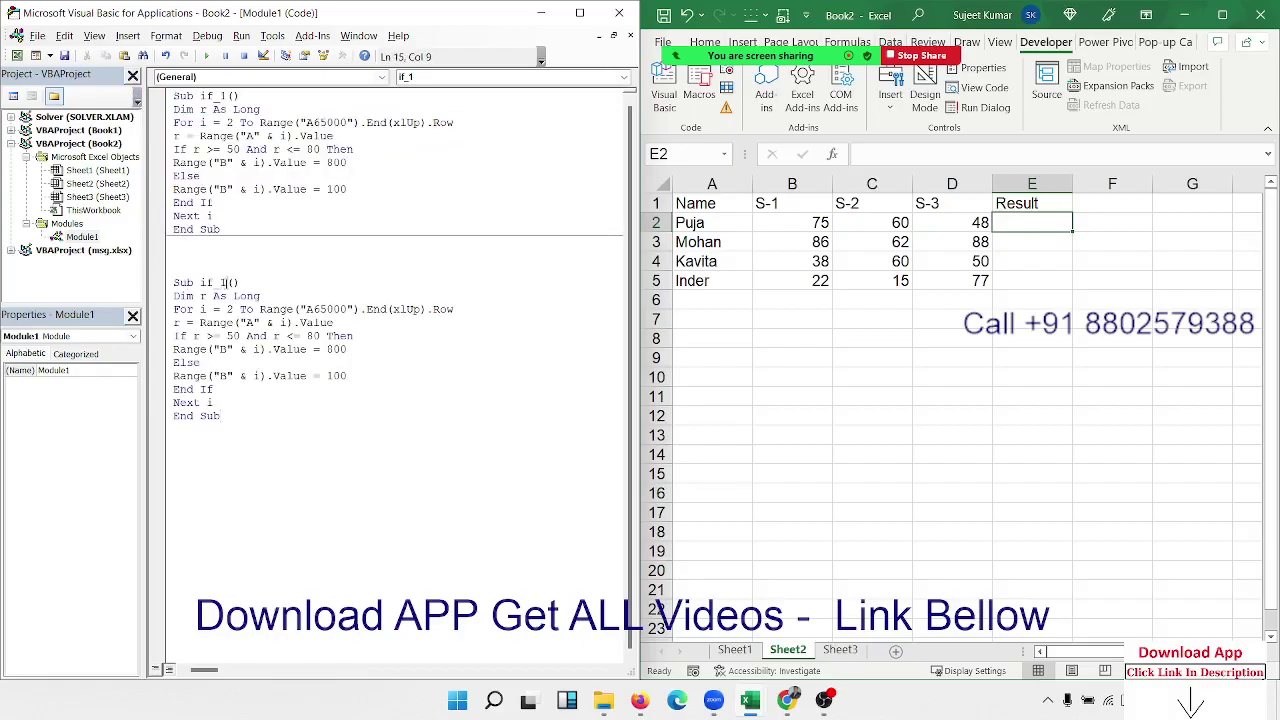
key(BackSpace)
text(2)
click(252, 368)
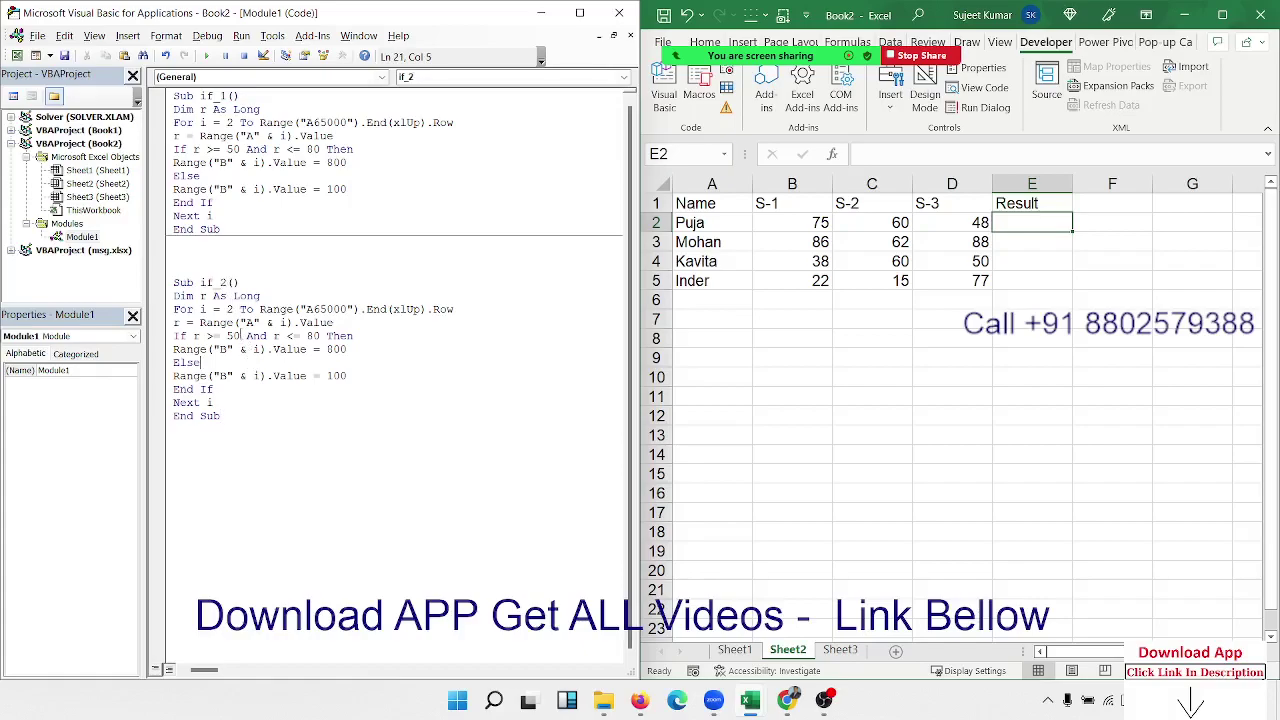
click(228, 309)
- Replace r in the if_2 declaration with s1, s2, s3, s4 As Long
click(174, 402)
key(Return)
key(Return)
key(Up)
key(Up)
key(Up)
key(Up)
key(Up)
key(Up)
key(Up)
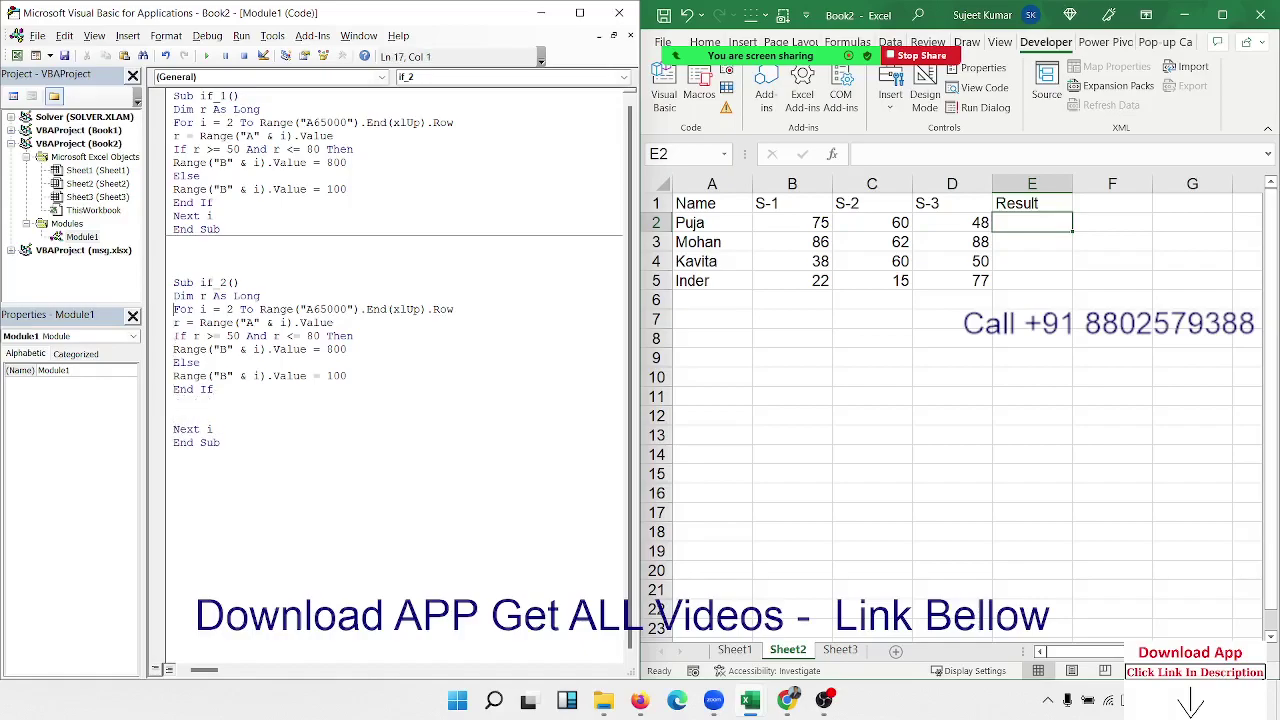
key(Up)
click(174, 322)
key(Up)
key(Return)
key(Up)
key(Up)
key(Right)
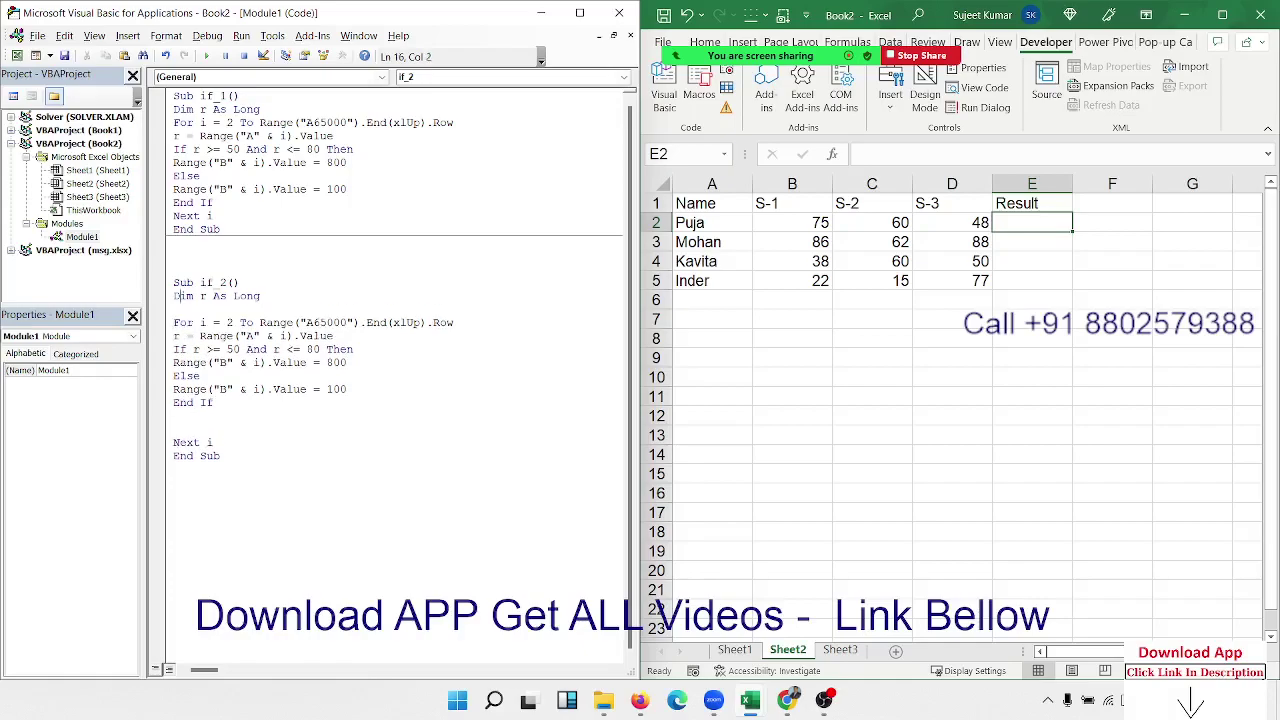
key(BackSpace)
text(s)
text(1,s2)
text(,s3)
text(,s4)
key(Down)
key(Down)
key(Down)
- Turn the r = Range("A" & i) line into s1 = Range("B" & i).Value
key(ctrl+Left)
key(ctrl+Left)
key(Left)
key(Return)
key(Return)
key(Return)
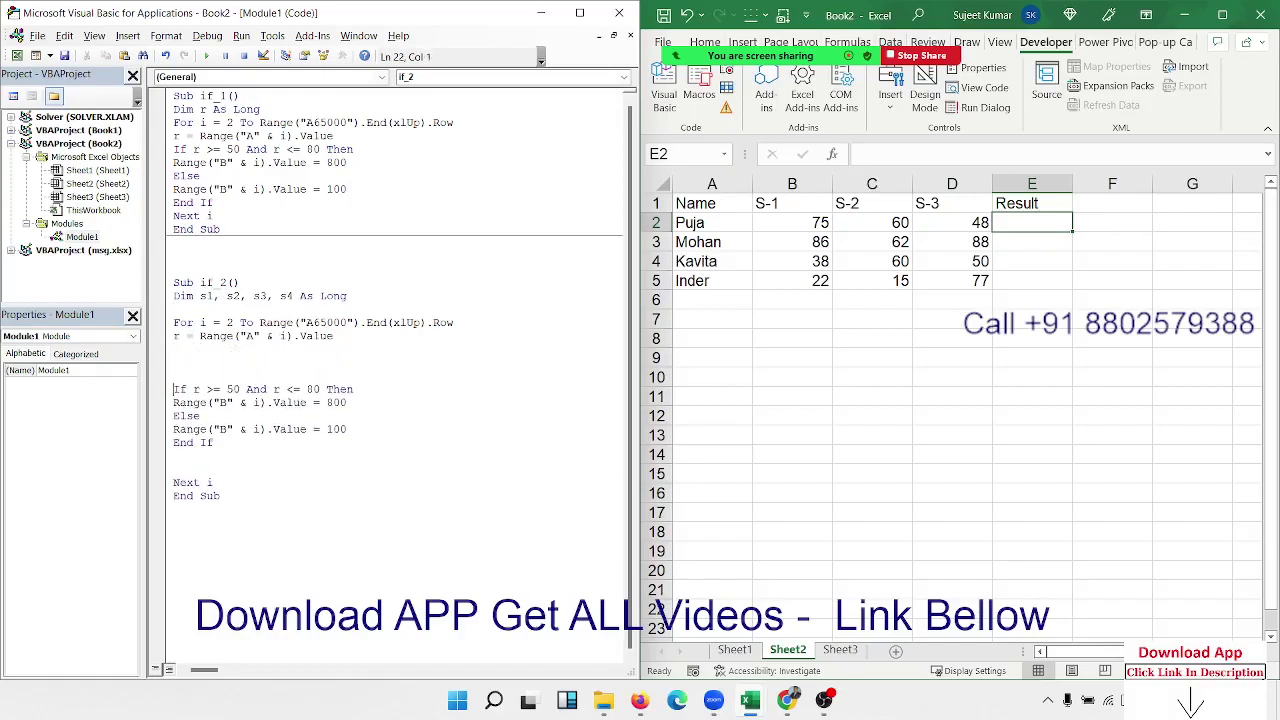
key(Up)
key(Up)
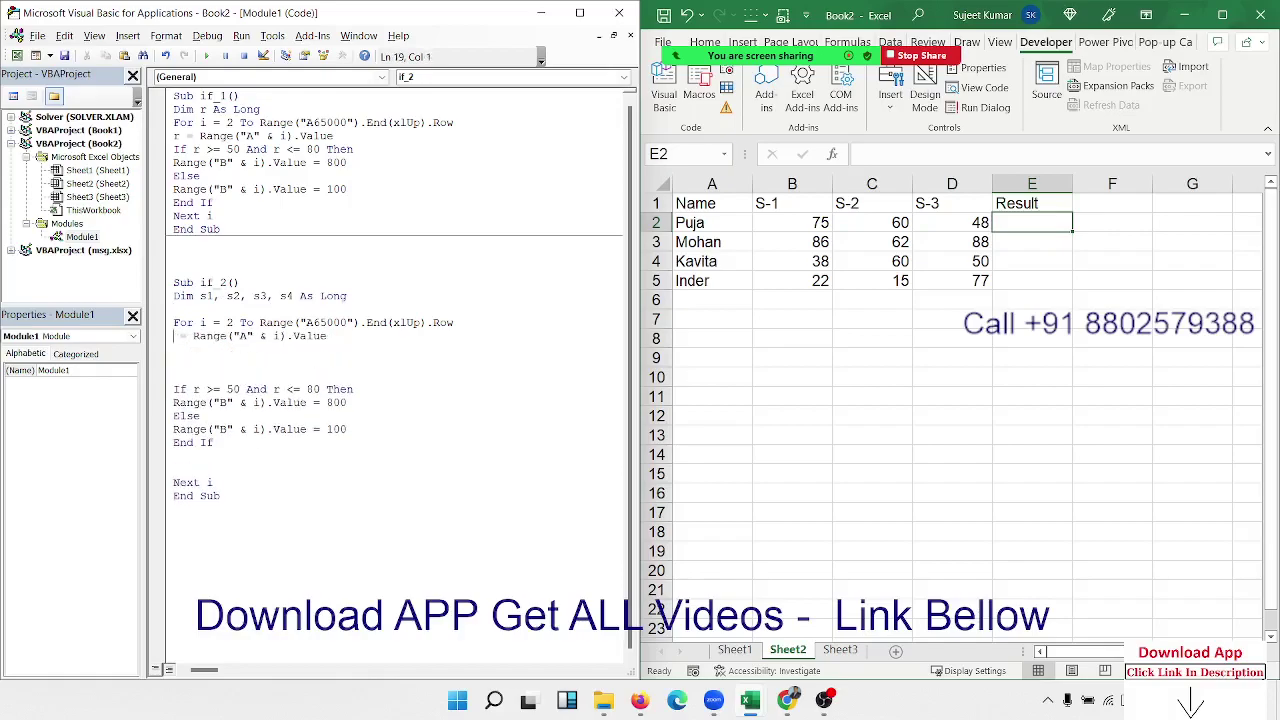
text(s1)
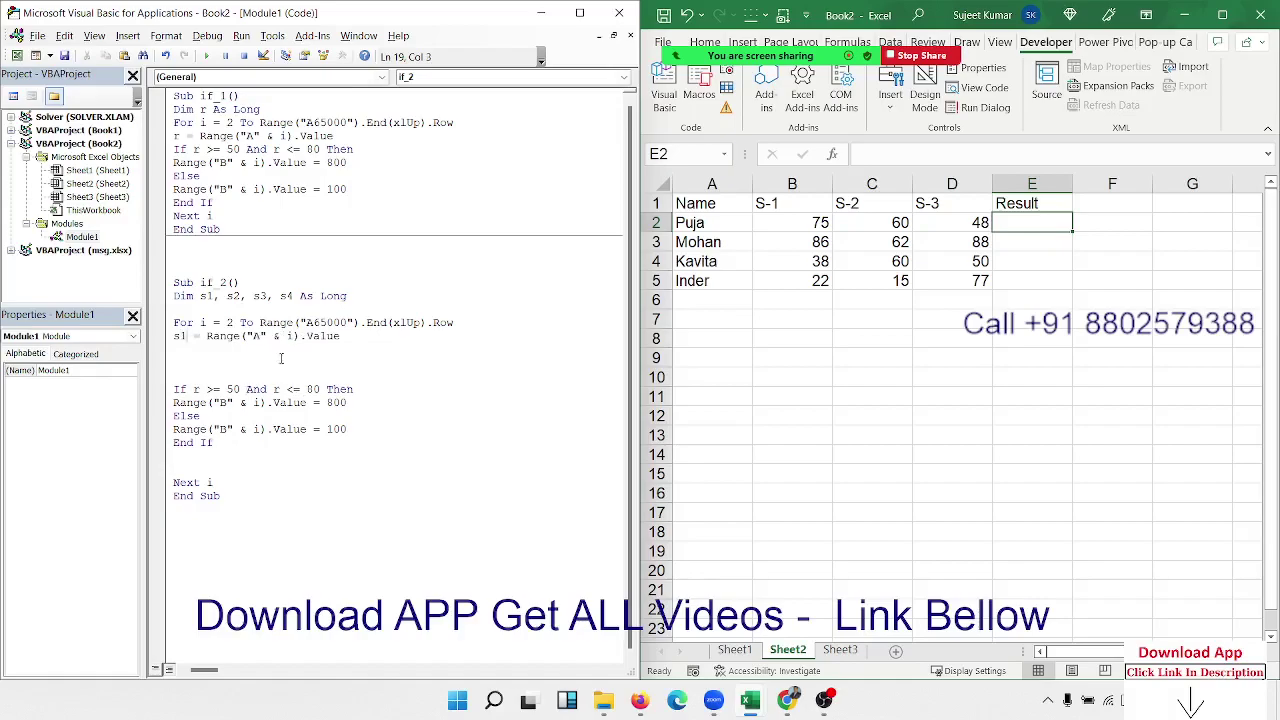
click(254, 336)
key(Delete)
text(B)
key(Down)
- Duplicate the s1 reading line so there are four identical lines
drag(350, 336, 170, 338)
click(175, 351)
key(ctrl+v)
key(ctrl+v)
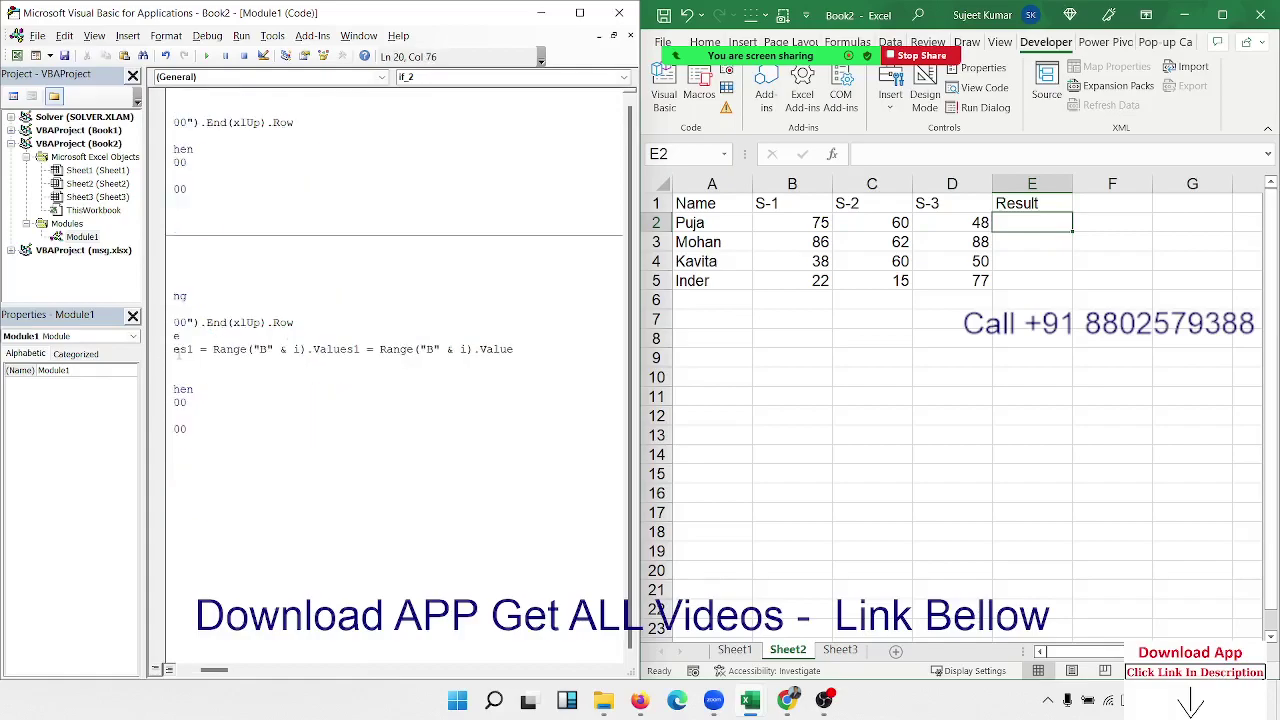
key(ctrl+z)
key(ctrl+z)
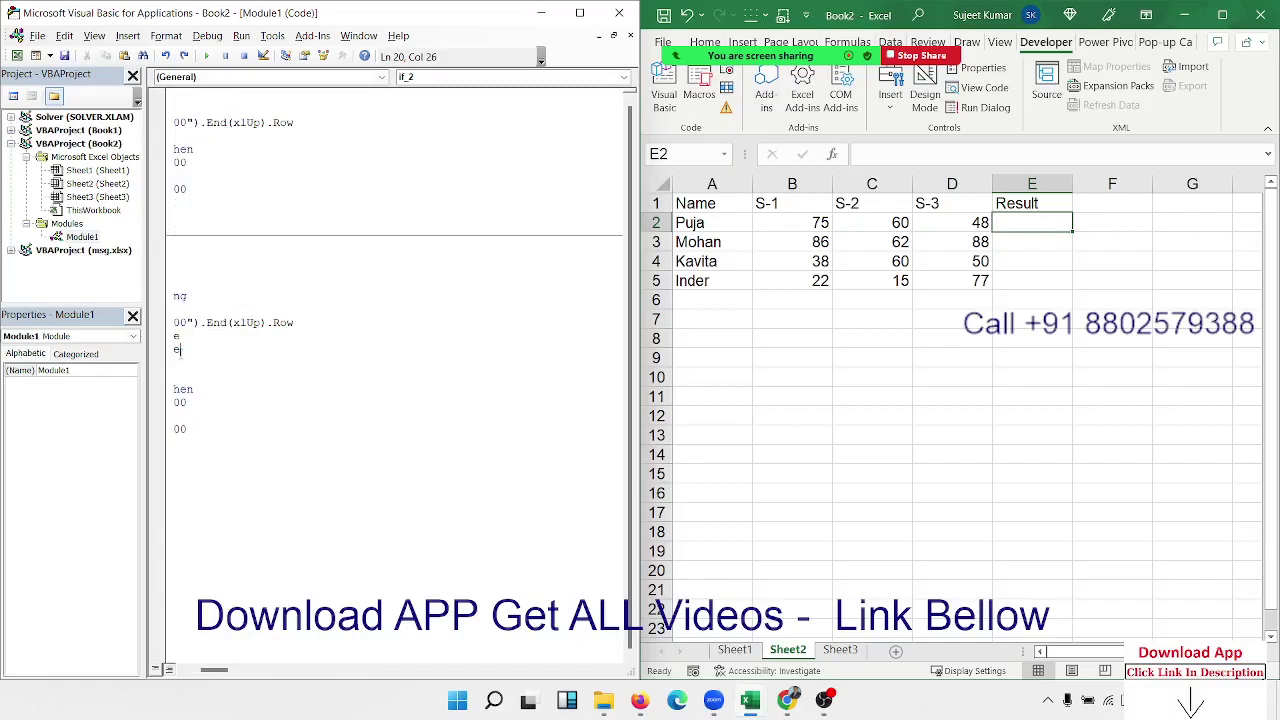
key(Up)
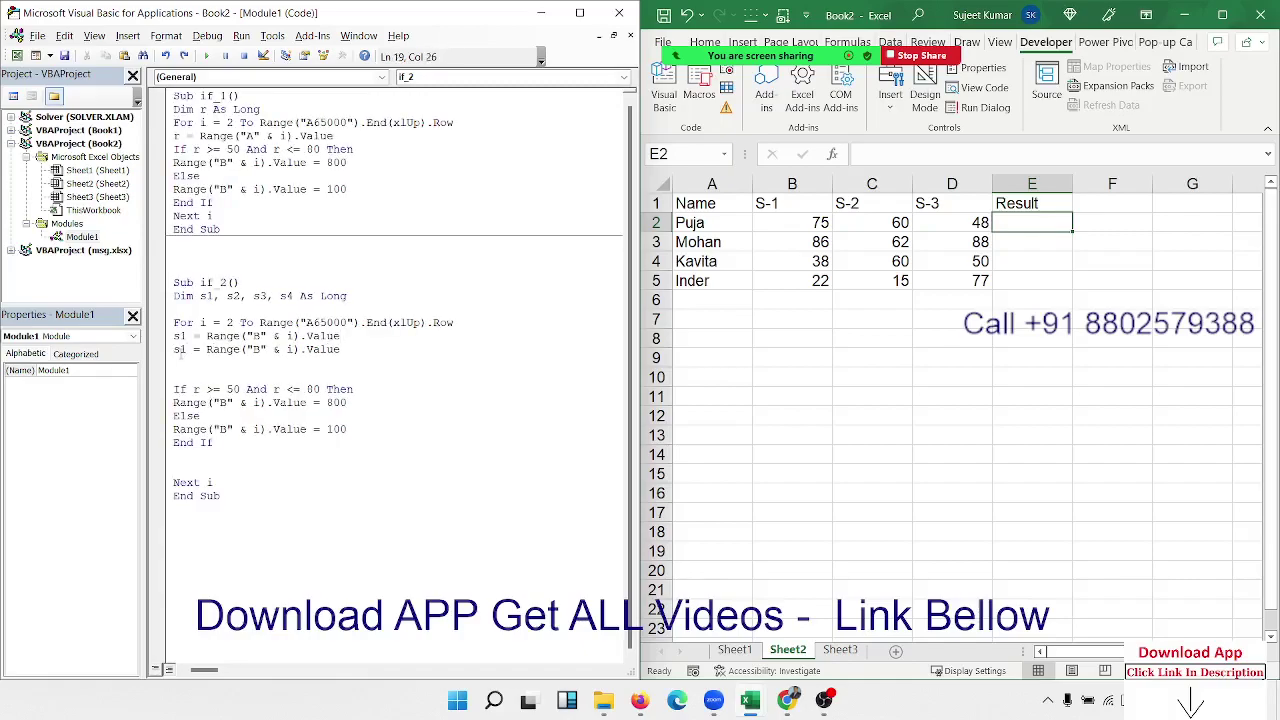
key(Down)
key(Return)
key(ctrl+v)
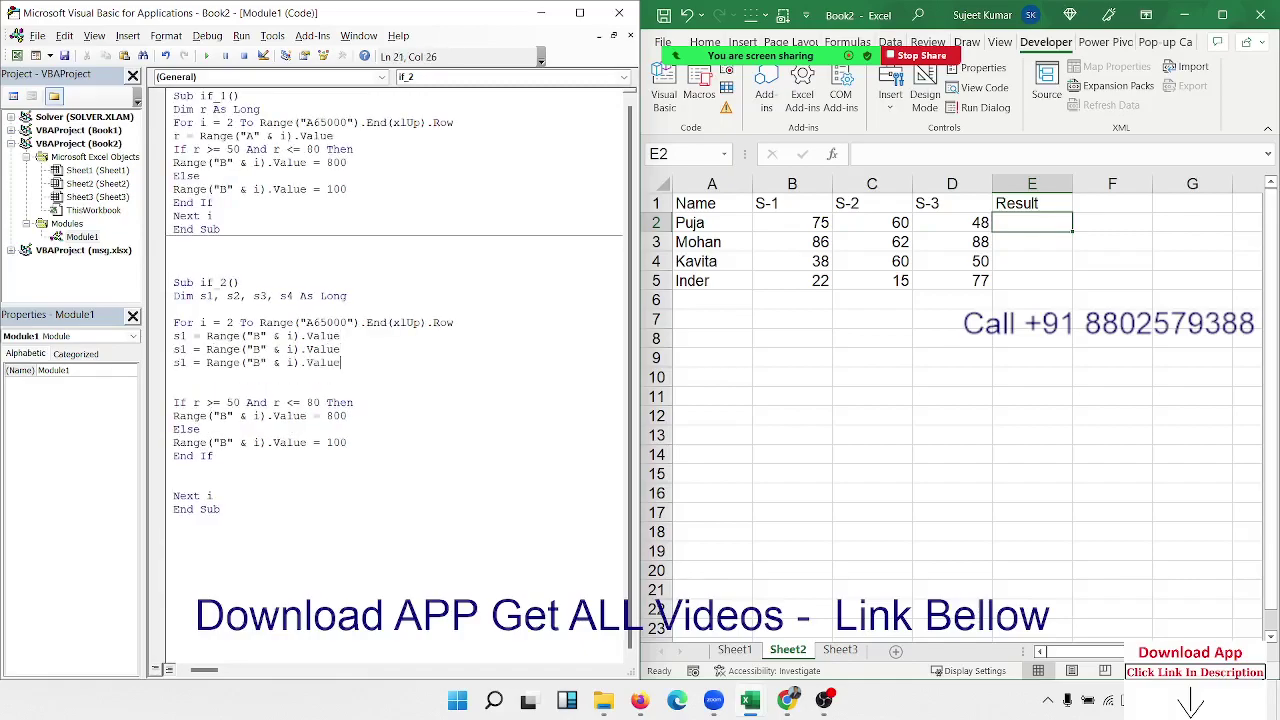
key(Return)
key(ctrl+v)
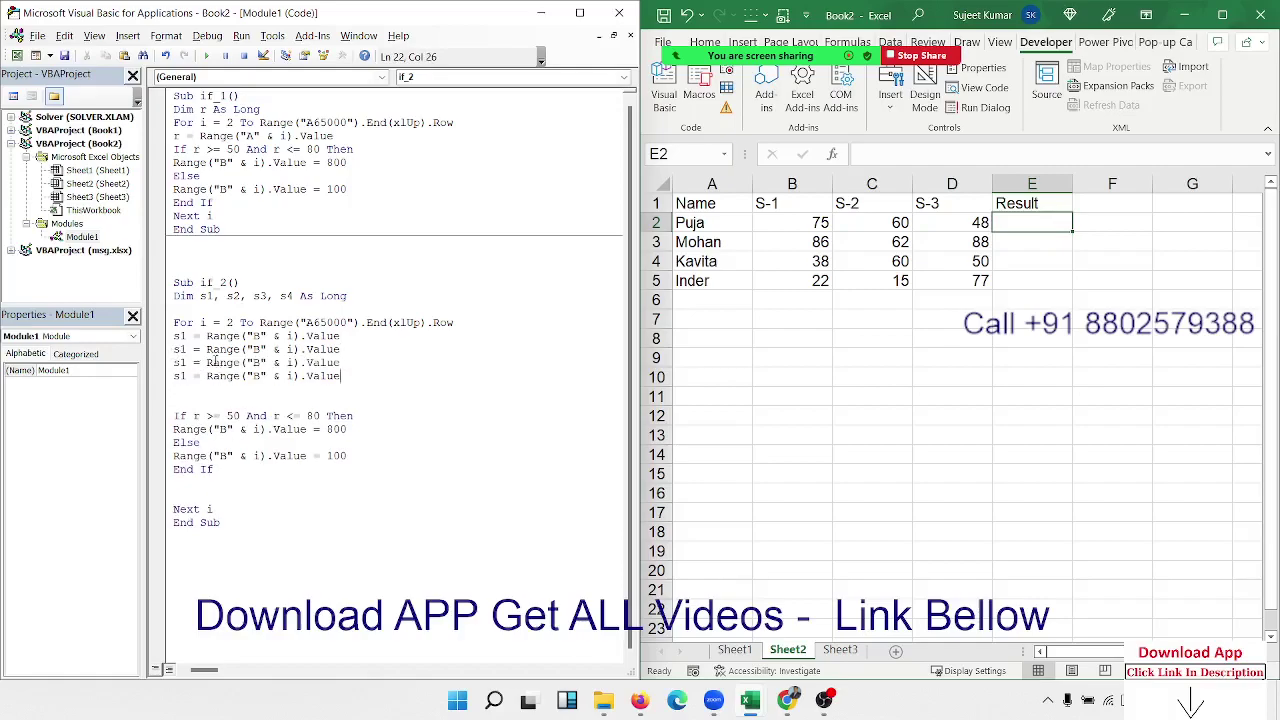
- Rename the variables on the copied lines to s2, s3 and s4
click(183, 349)
key(BackSpace)
text(2)
key(Down)
key(BackSpace)
text(3)
key(Down)
key(BackSpace)
text(4)
- Point s2 at column c and s3 at column d, and clear s4's column letter
click(261, 349)
key(BackSpace)
text(c)
key(Down)
key(BackSpace)
text(d)
key(Down)
key(BackSpace)
- Insert an S4 column before Result with scores 65, 85, 25 and 32
click(1036, 185)
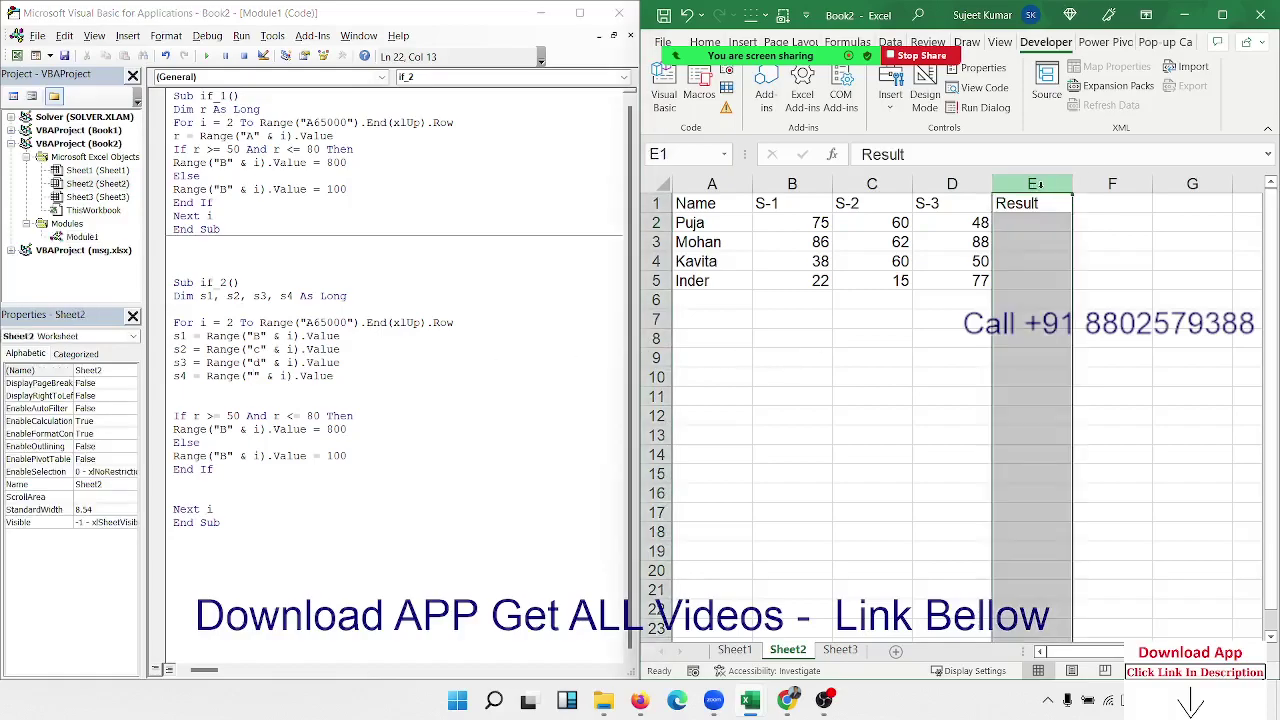
key(ctrl+shift+plus)
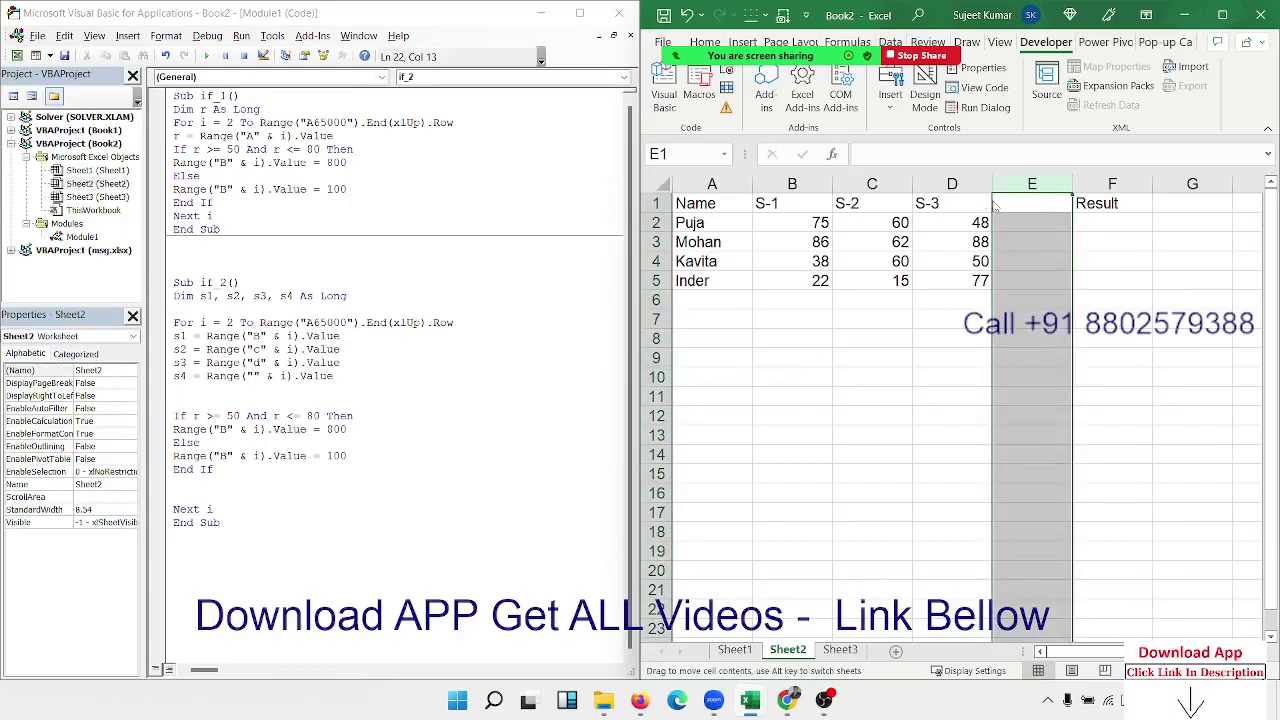
click(1034, 201)
text(S4)
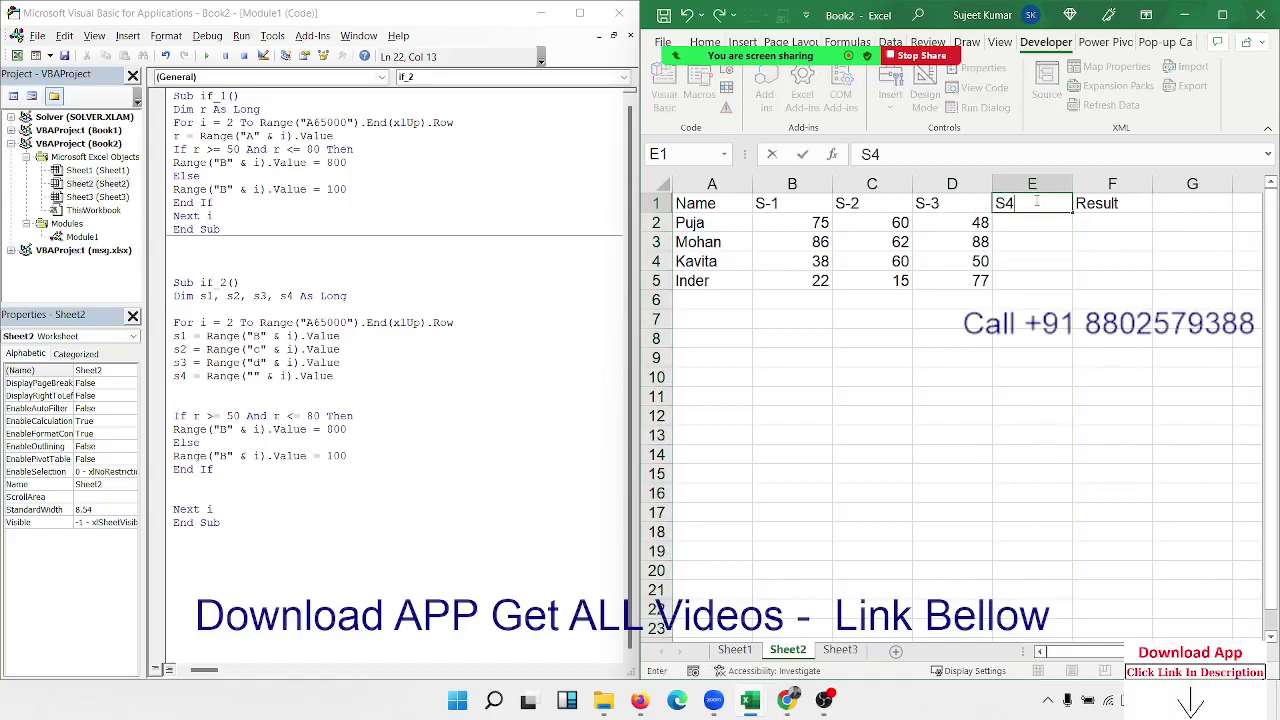
key(Return)
text(65)
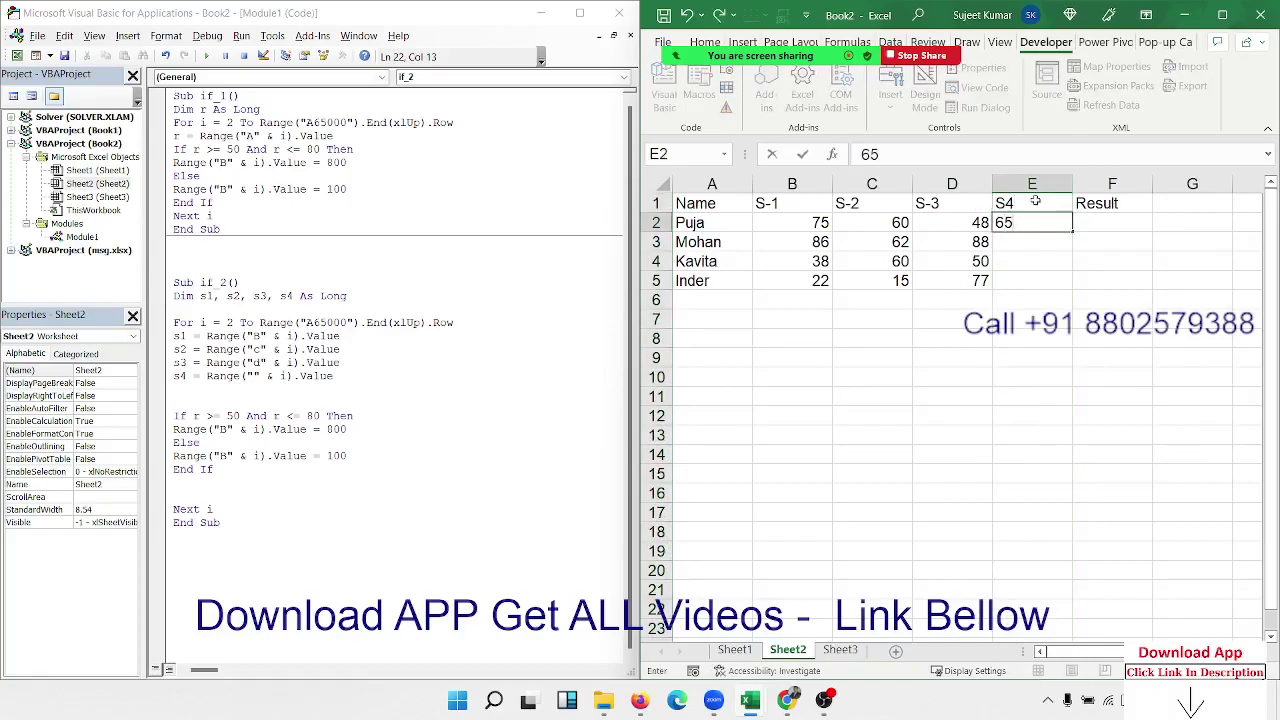
key(Return)
text(85)
key(Return)
text(25)
key(Return)
text(32)
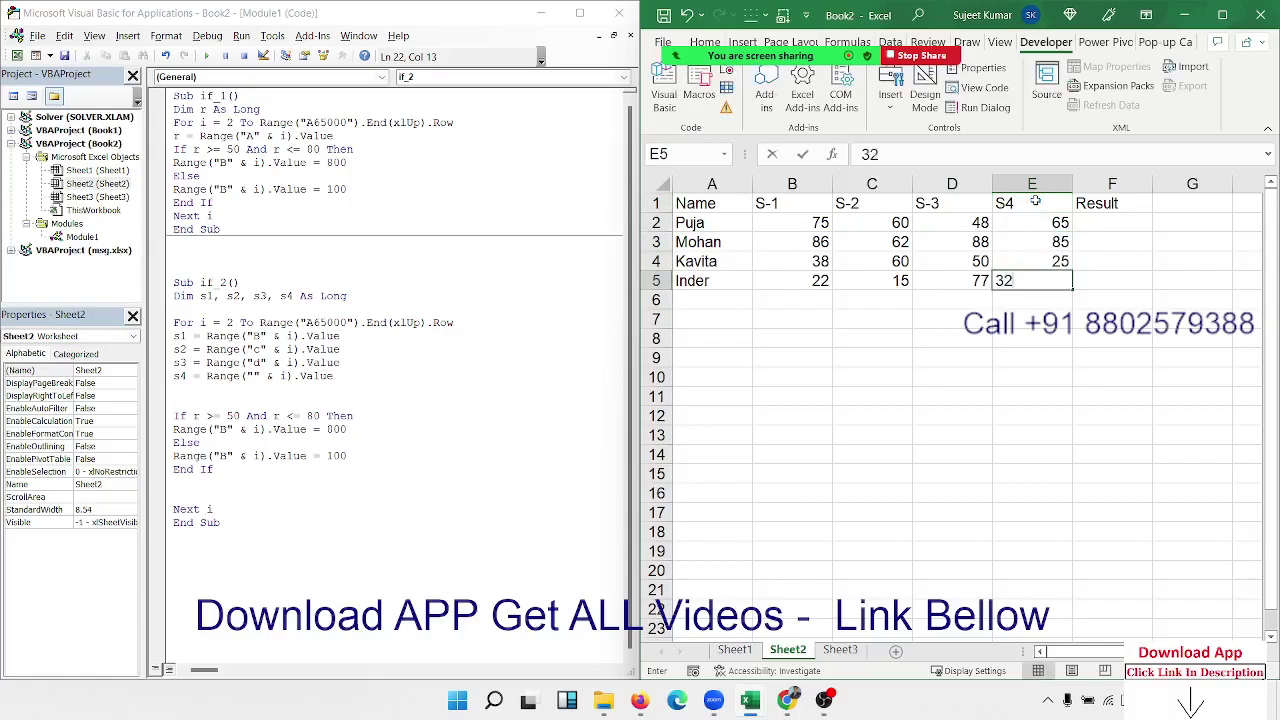
key(Return)
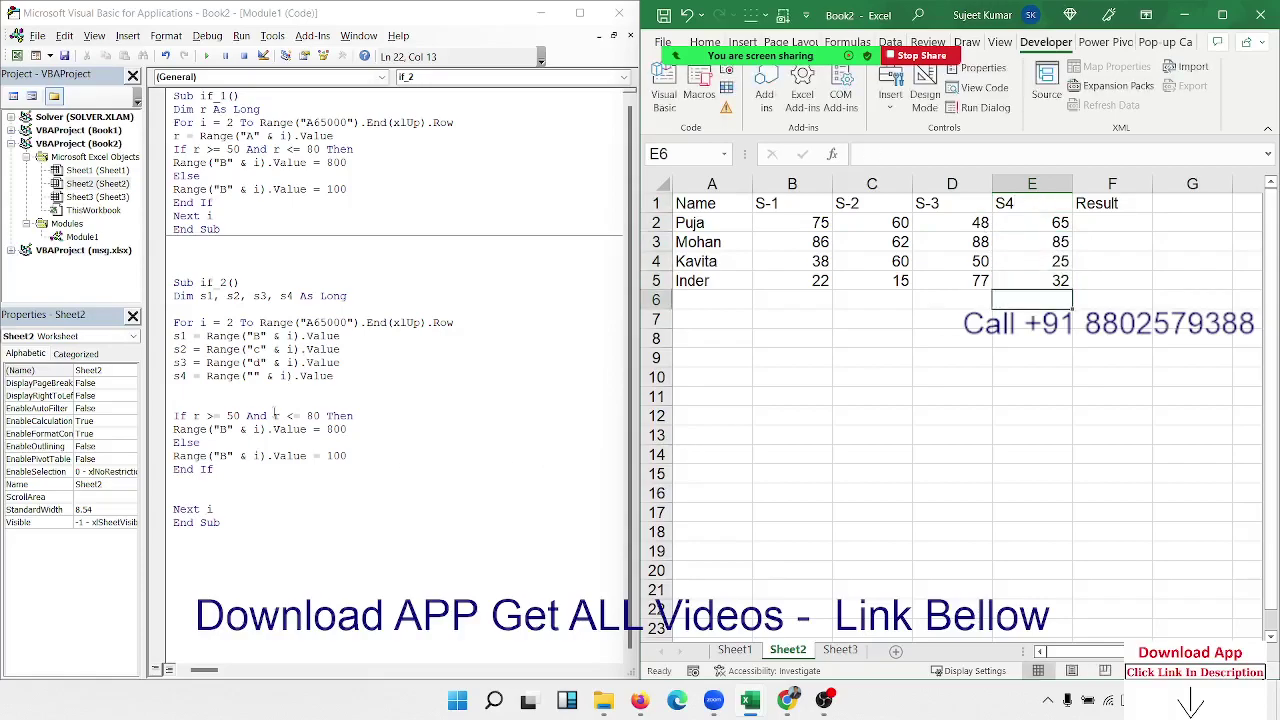
- Set s4 to read column "e" and delete the old r >= 50 And r <= 80 condition
click(252, 376)
text(e)
key(Down)
key(Down)
key(Down)
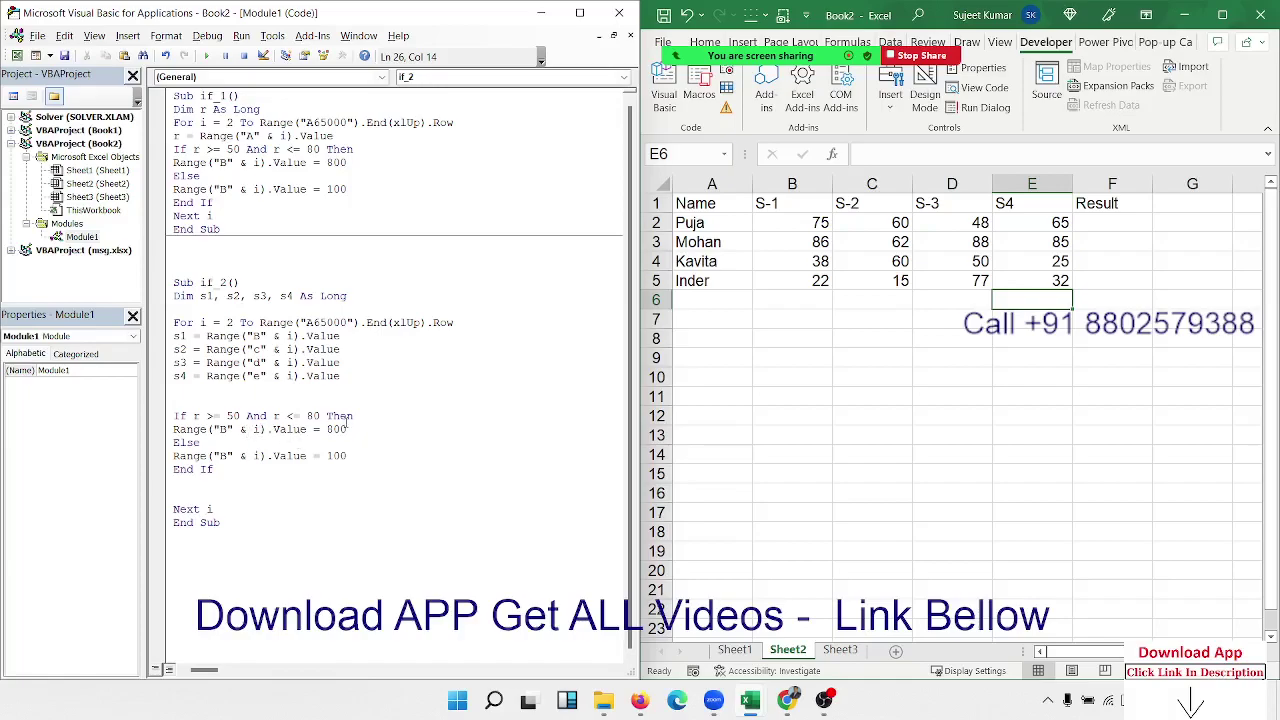
drag(354, 416, 193, 416)
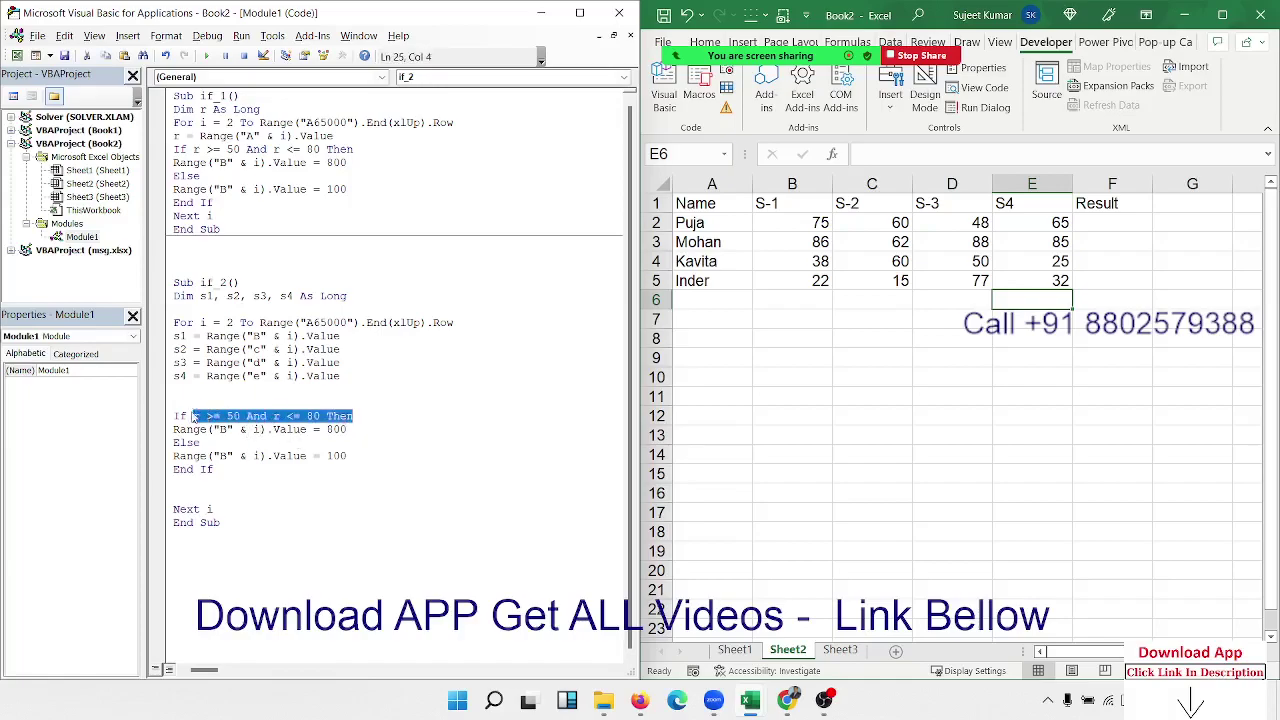
key(Delete)
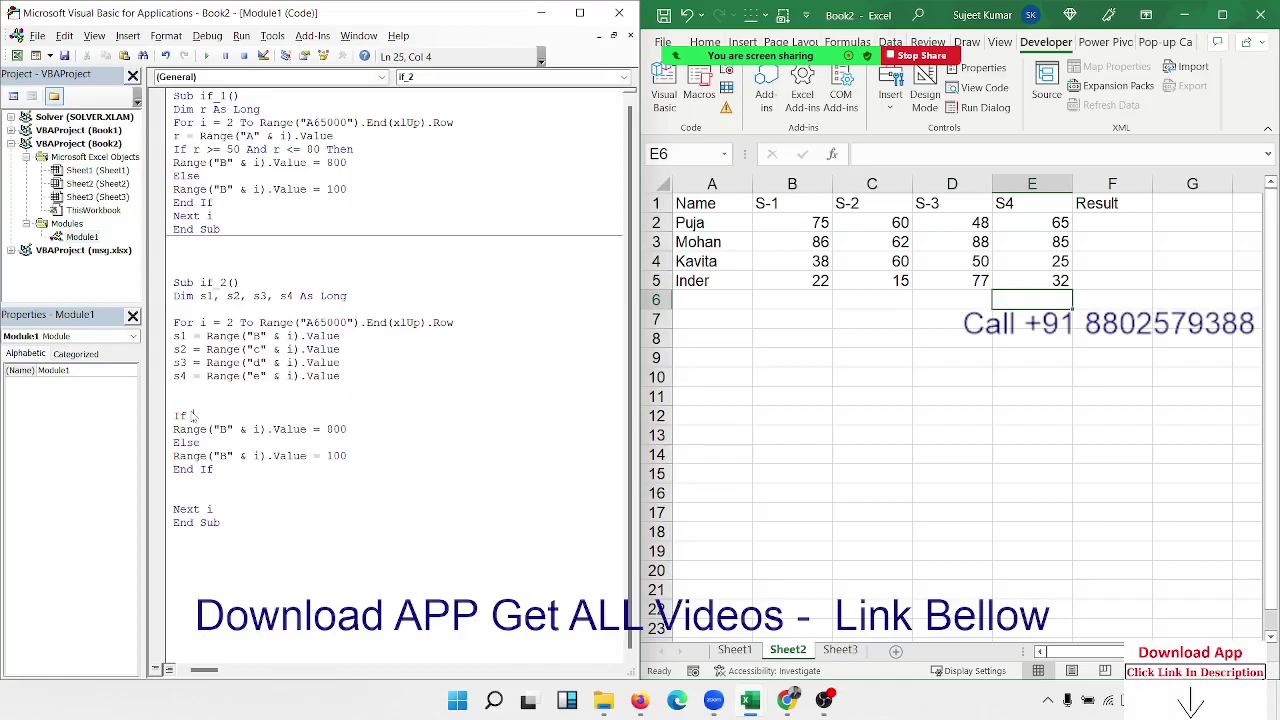
- Rewrite if_2's test as If s1>=30 And s2>=30 And s3>=30 And s4>=30 Then
text(s)
text(1)
text(>=30)
text( then )
text(s2)
text(>=)
text(30 )
text(a)
click(273, 415)
key(BackSpace)
key(BackSpace)
key(BackSpace)
text(and)
click(331, 414)
text(nd)
text(s)
text(.)
text(3)
text(>)
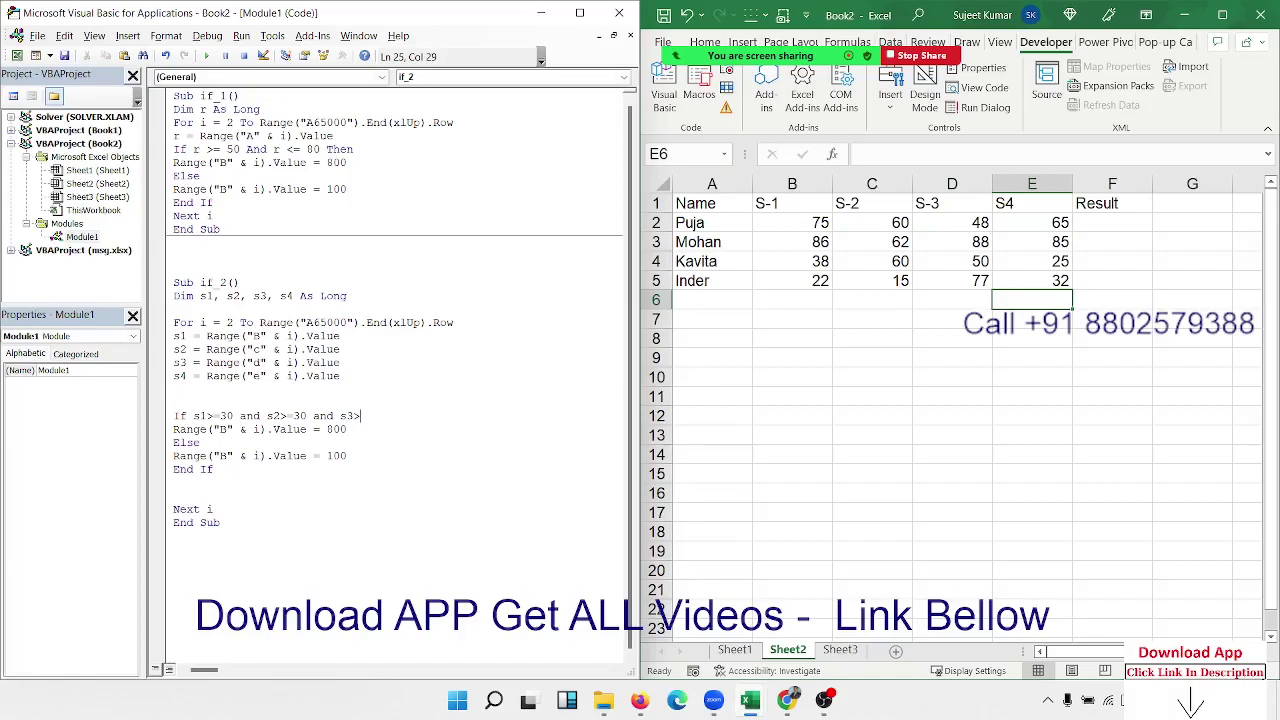
text(=)
text(4)
key(BackSpace)
text(30 adn)
key(BackSpace)
key(BackSpace)
text(nd)
text( s4>)
text(=)
text(30 then)
click(347, 429)
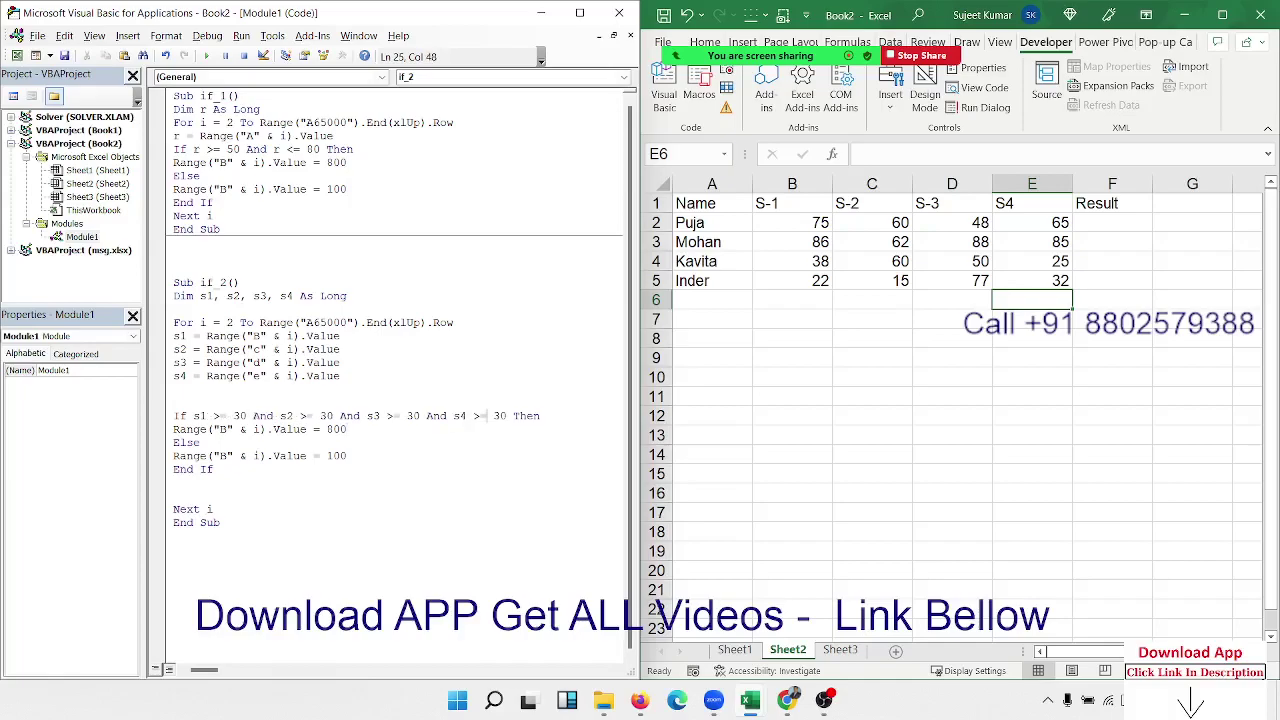
- Make the Pass output write to column F instead of B, removing the 800 value
double_click(255, 429)
click(230, 429)
key(BackSpace)
text(F)
drag(313, 429, 316, 429)
click(322, 429)
key(Delete)
key(Delete)
key(Delete)
text(")
text(Pass)
text(")
- Make the Else output write "Fail" to column F instead of B and 100
click(348, 457)
click(222, 456)
key(Delete)
text(F)
drag(330, 469, 338, 462)
click(338, 462)
double_click(337, 456)
text(F)
key(BackSpace)
text(")
text("Fail)
text(")
- Run if_2 so the four students' Result cells read Pass, Pass, Fail, Fail
click(252, 483)
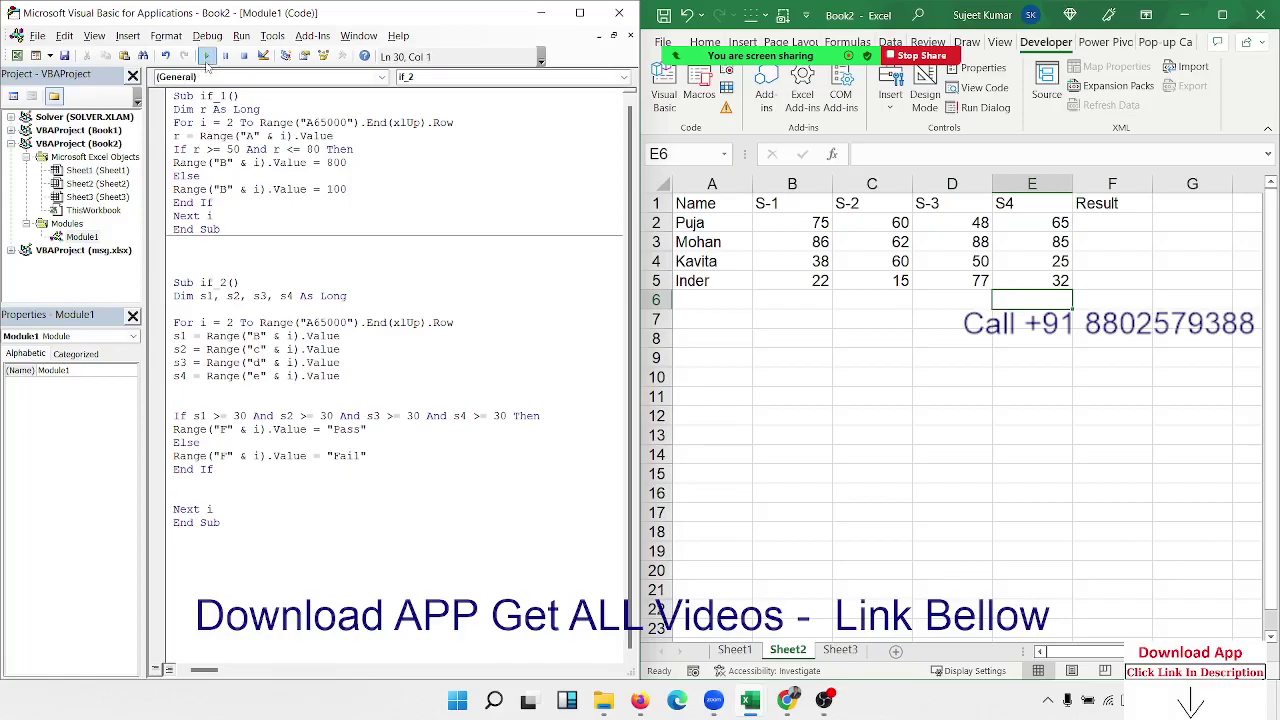
click(207, 56)
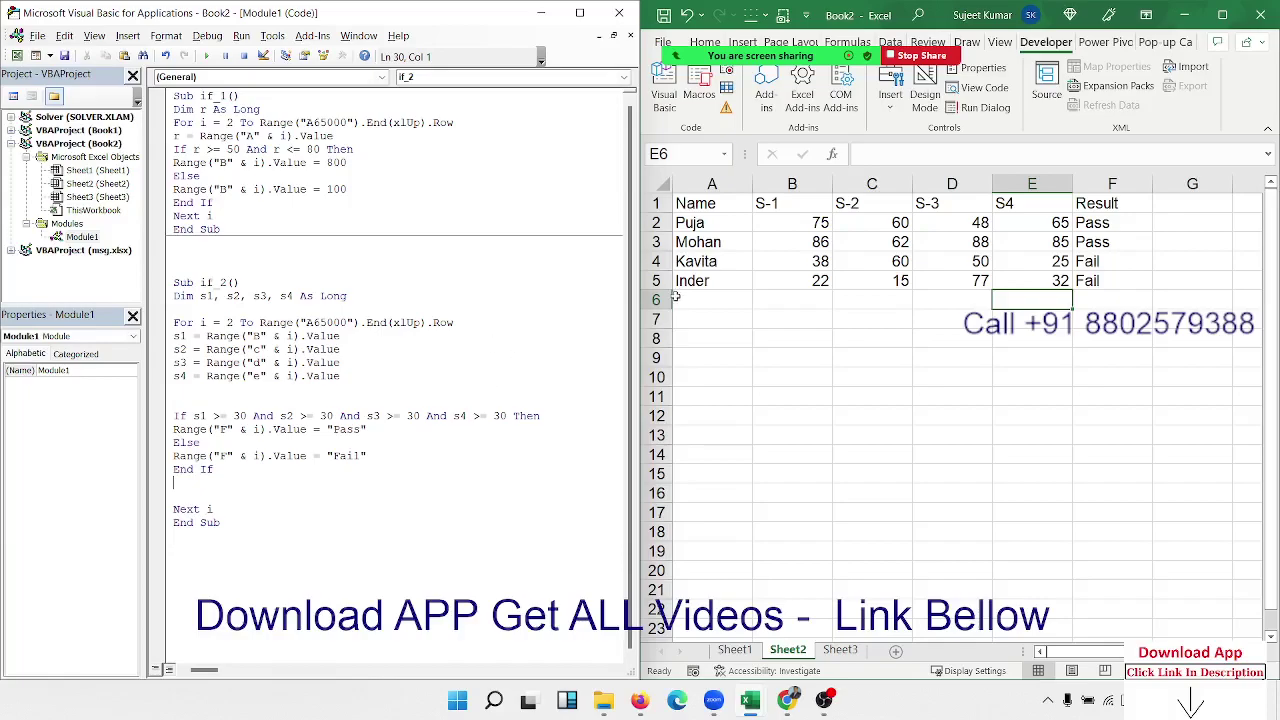
click(780, 224)
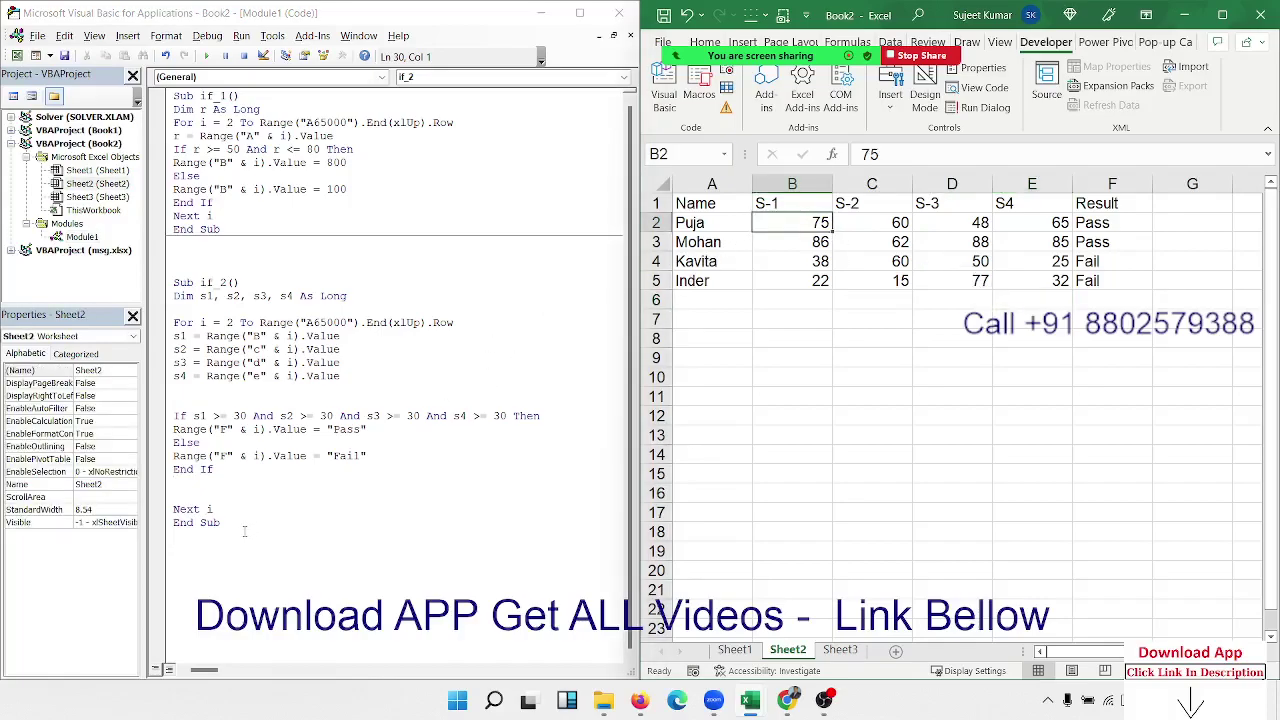
drag(244, 531, 166, 308)
click(307, 511)
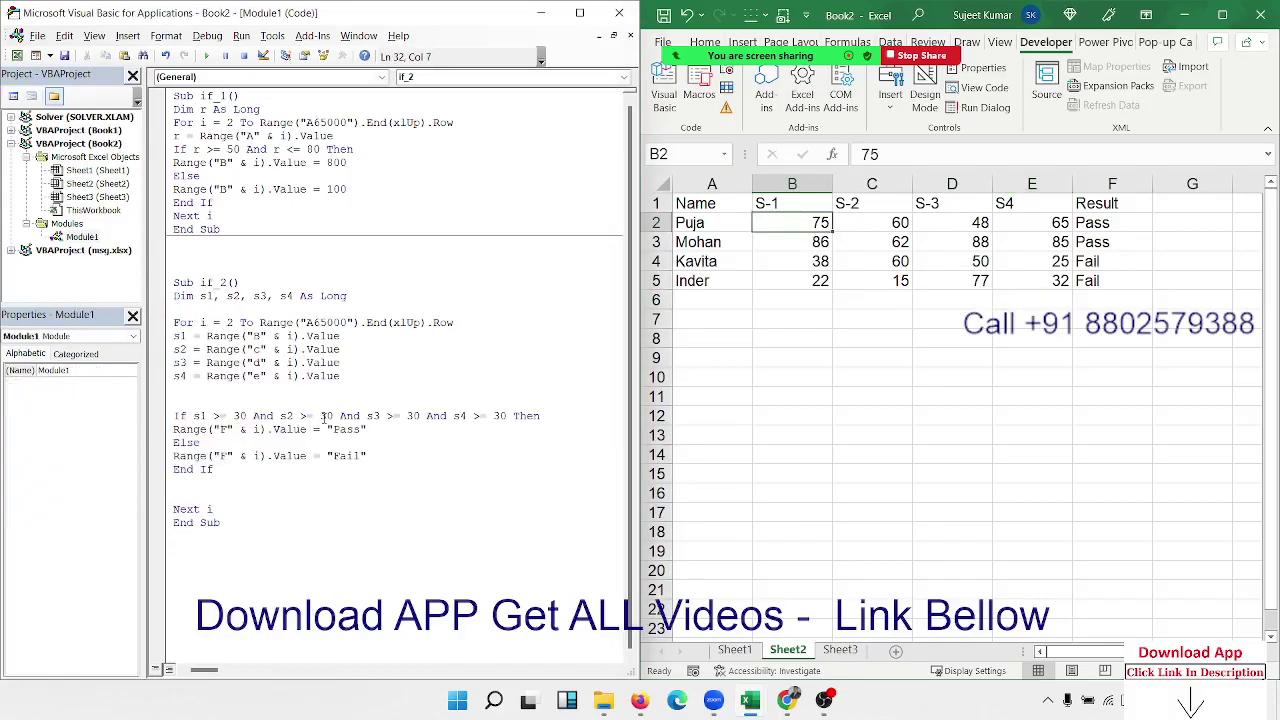
double_click(325, 416)
drag(865, 206, 876, 286)
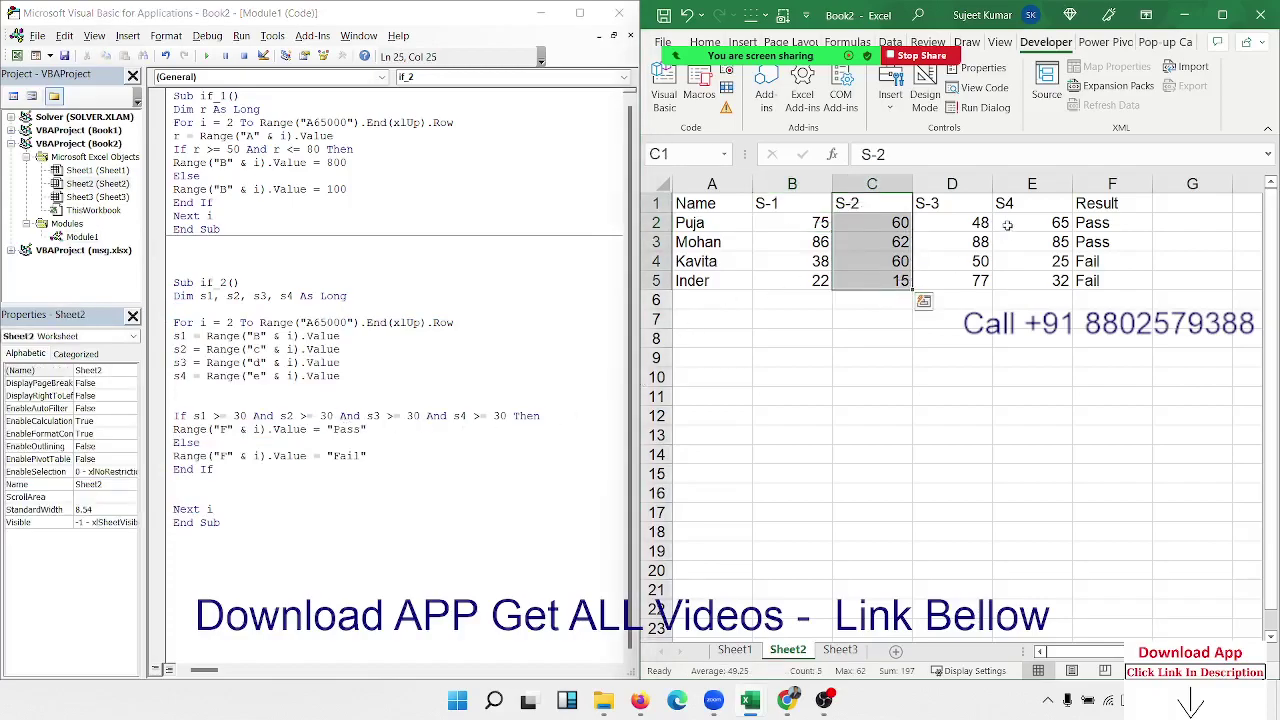
drag(950, 204, 955, 282)
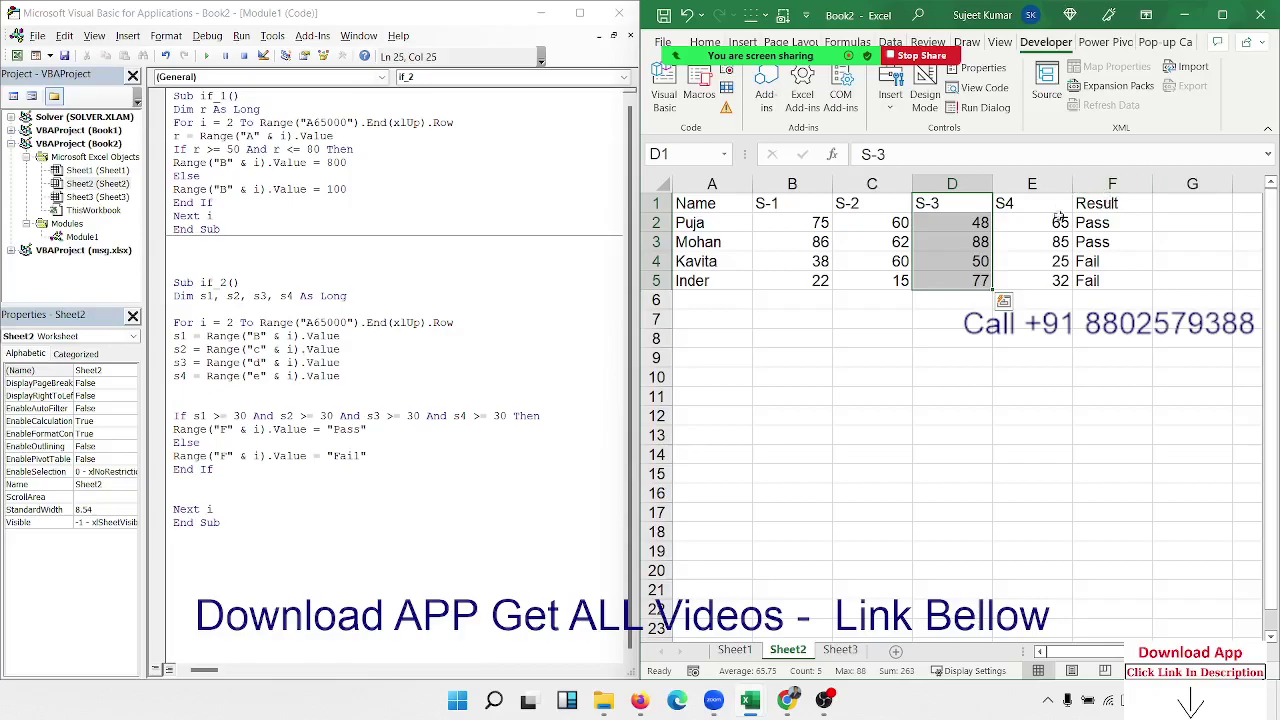
drag(1035, 204, 1050, 282)
drag(200, 442, 221, 396)
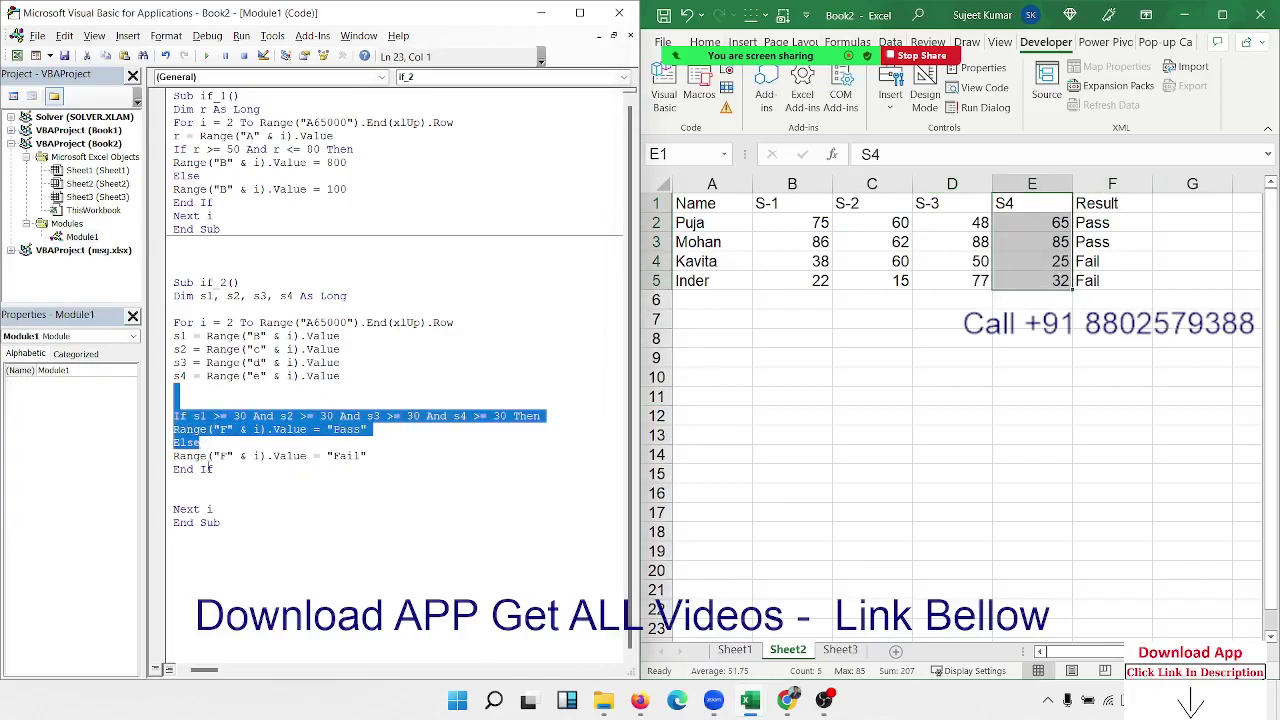
drag(1171, 225, 1190, 283)
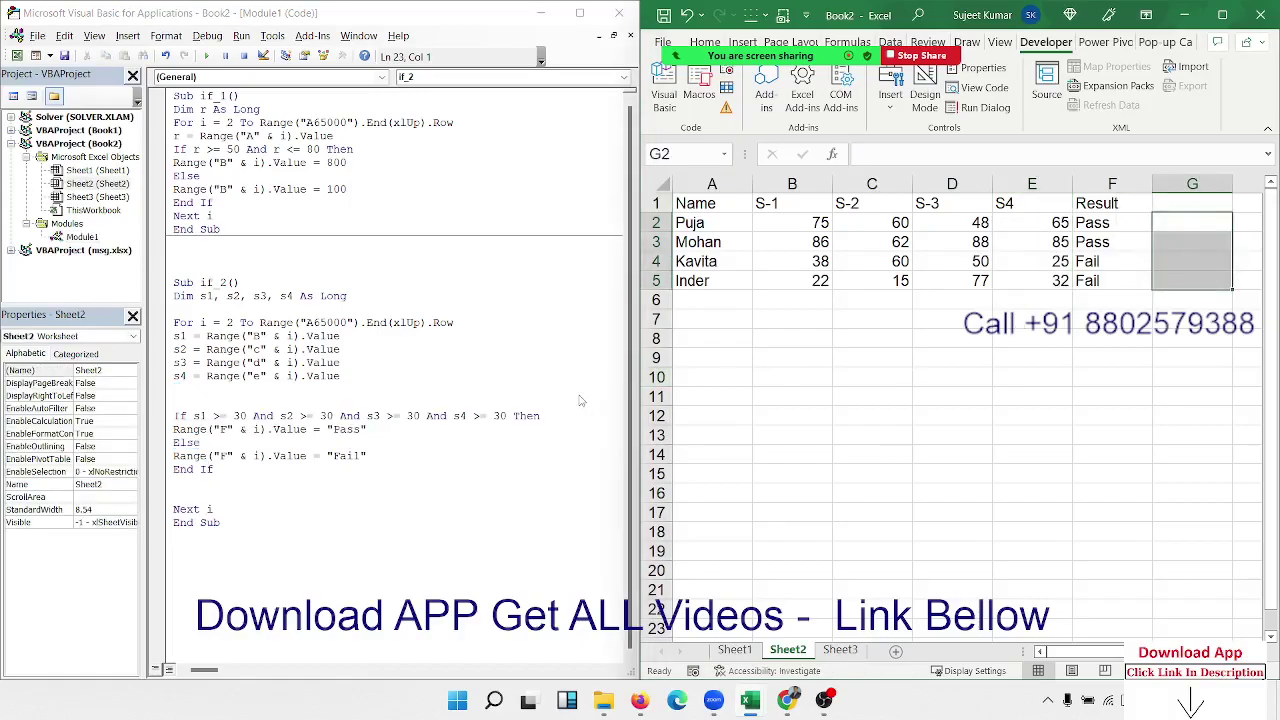
key(shift+Up)
key(shift+Up)
key(shift+Up)
text(=co)
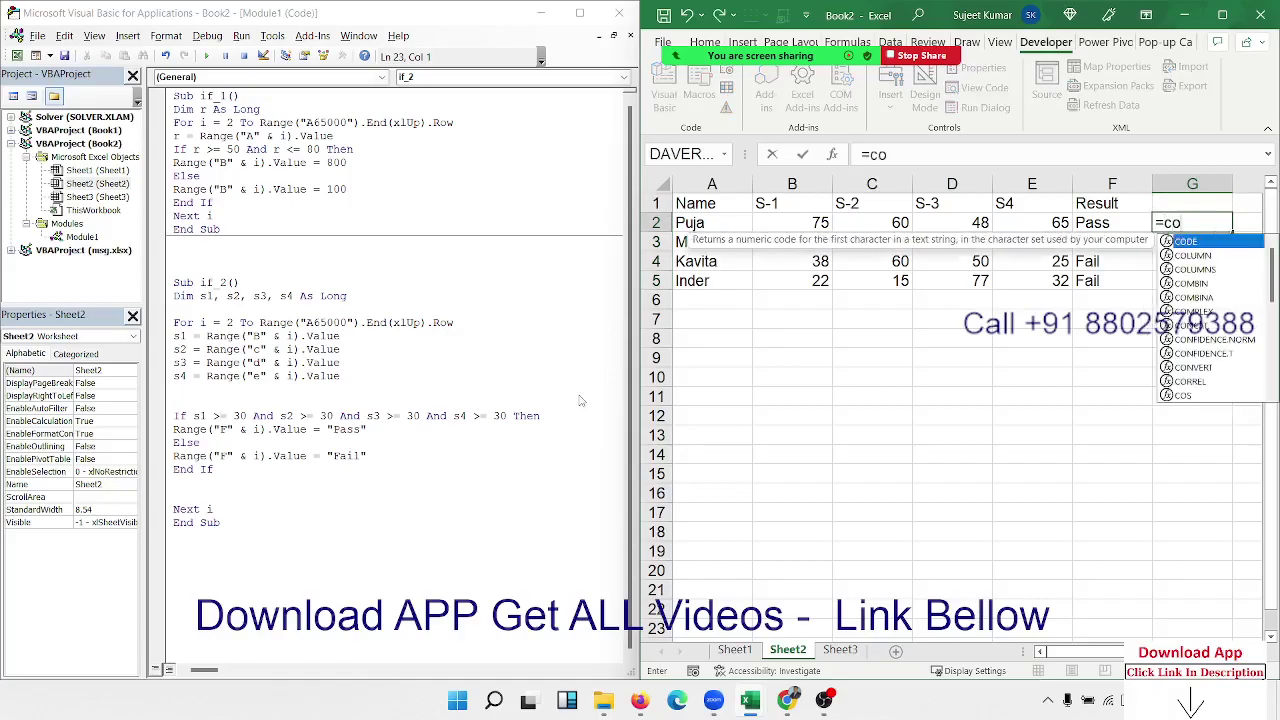
text(un)
key(Down)
key(Down)
key(Down)
key(Down)
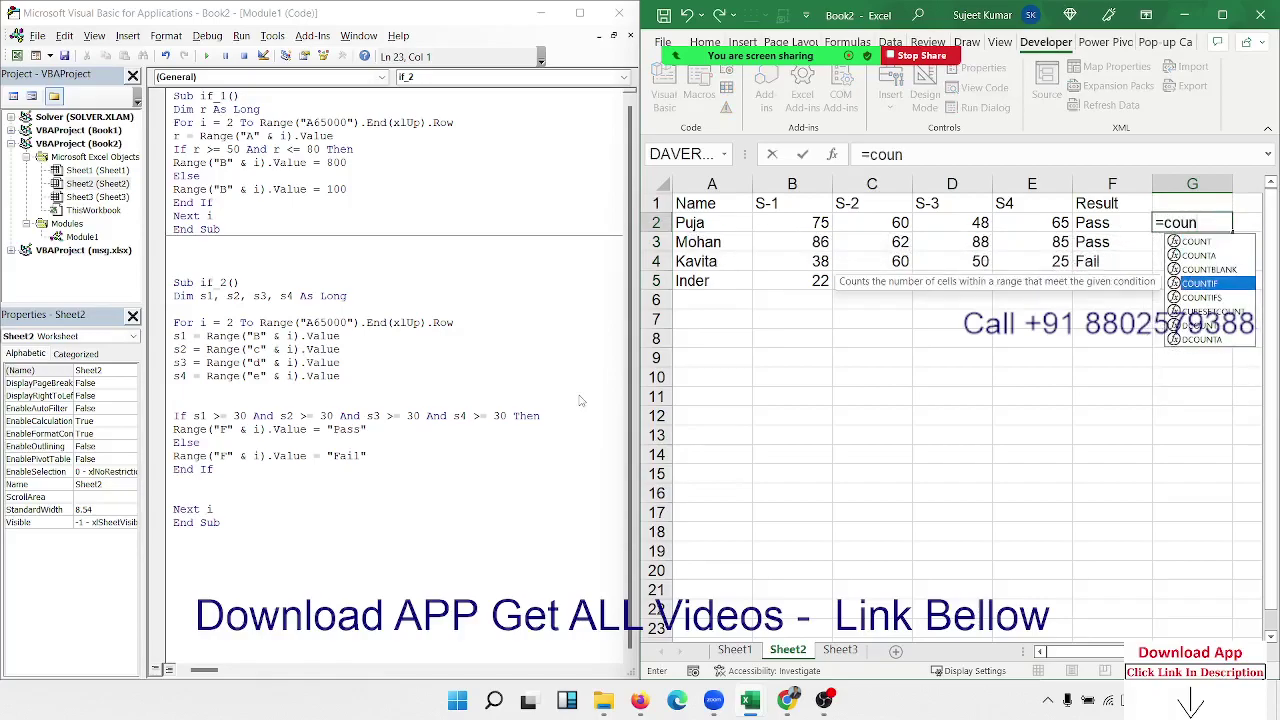
key(Escape)
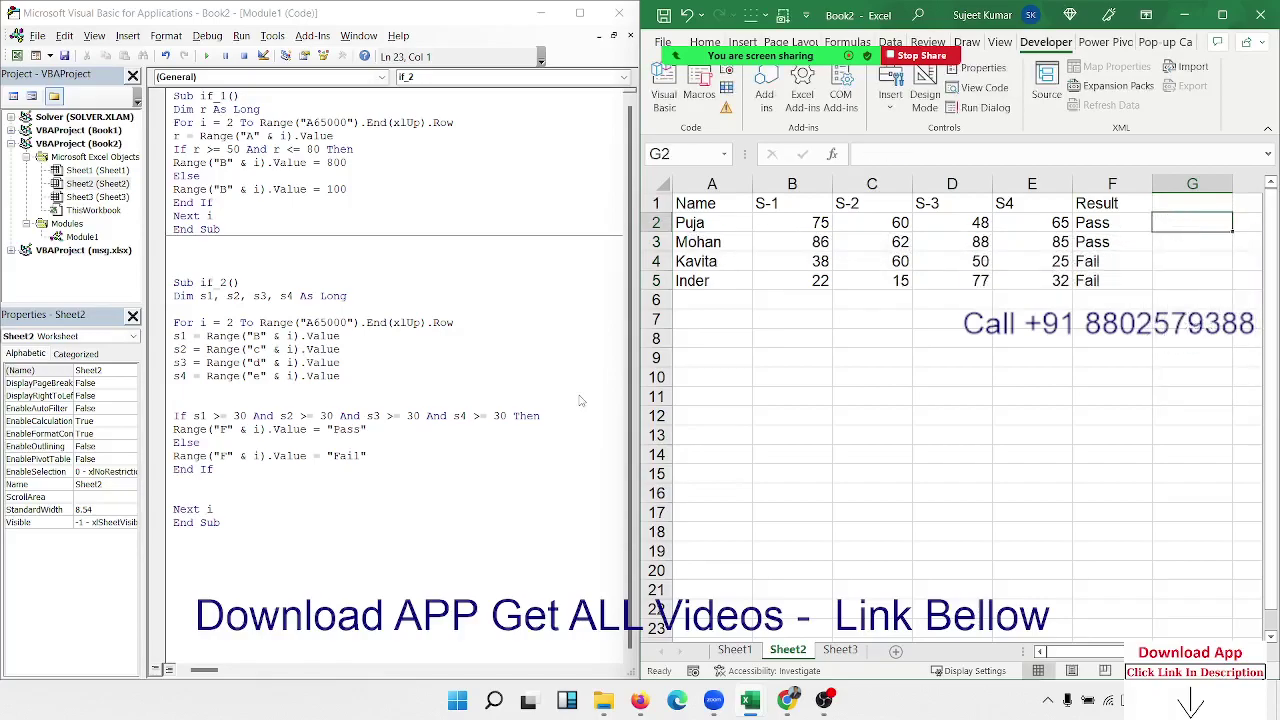
key(Left)
key(Left)
key(Left)
key(Left)
key(Left)
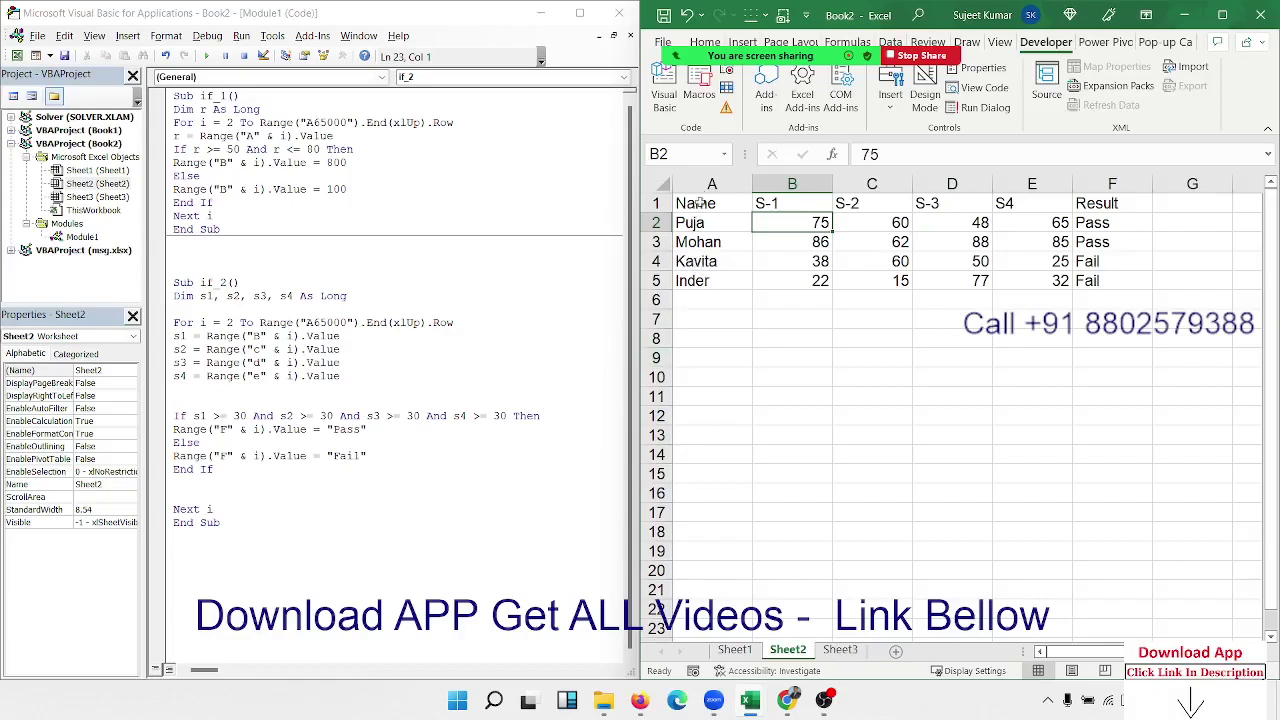
drag(804, 223, 1045, 223)
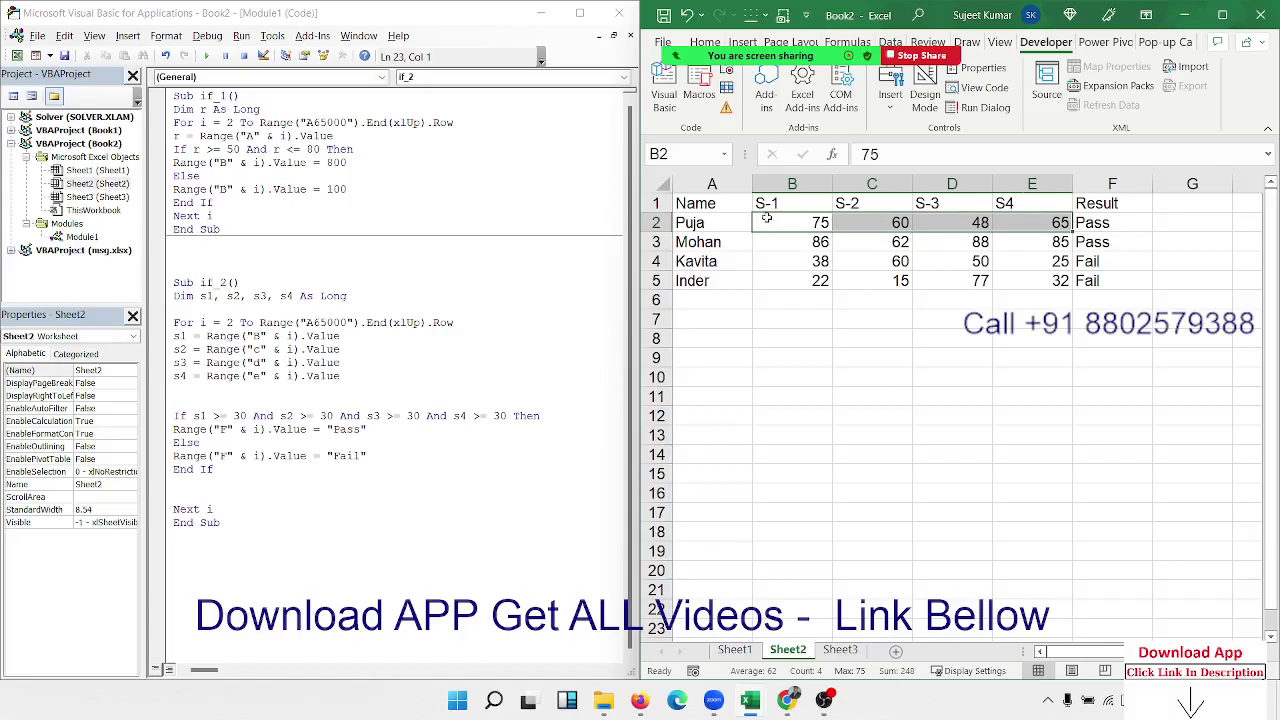
mouse_move(767, 216)
mouse_down()
mouse_move(1025, 216)
mouse_move(814, 222)
mouse_up()
click(1177, 222)
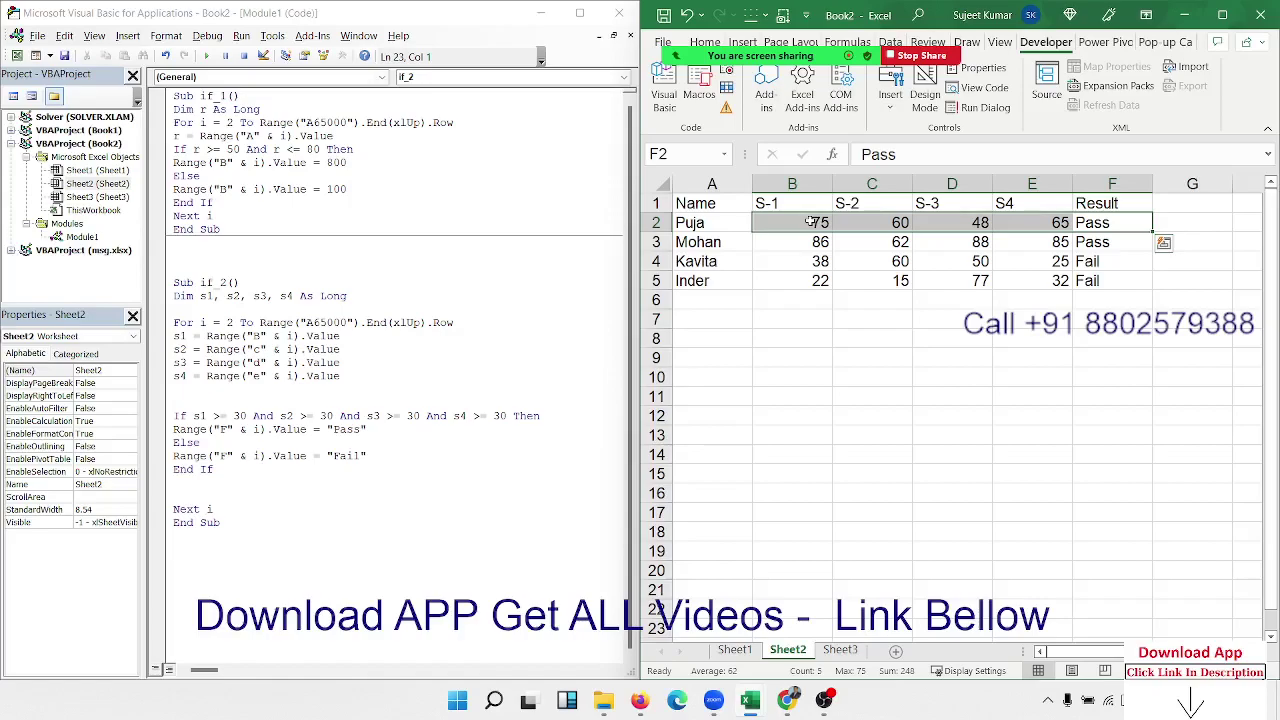
- Delete the extra blank lines after End If, keeping one blank line above the If
click(242, 577)
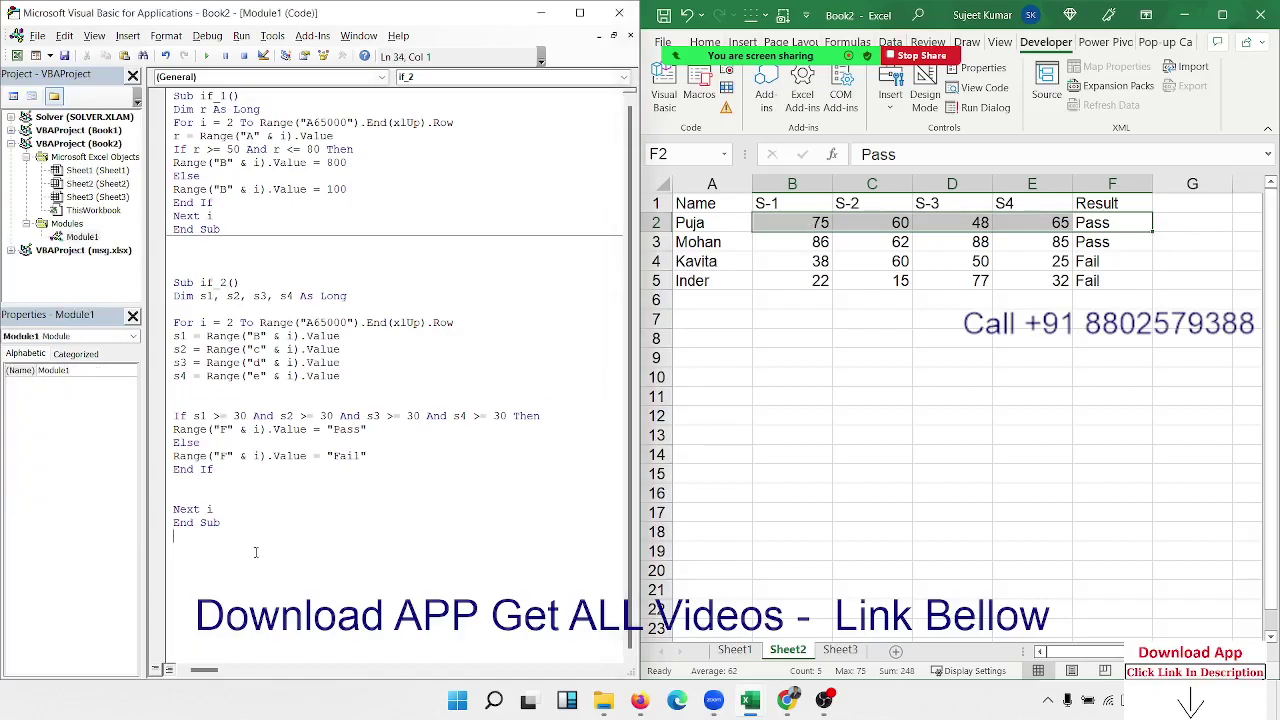
click(199, 485)
key(Delete)
key(Delete)
key(Up)
key(Up)
key(Up)
key(Up)
key(Up)
key(Up)
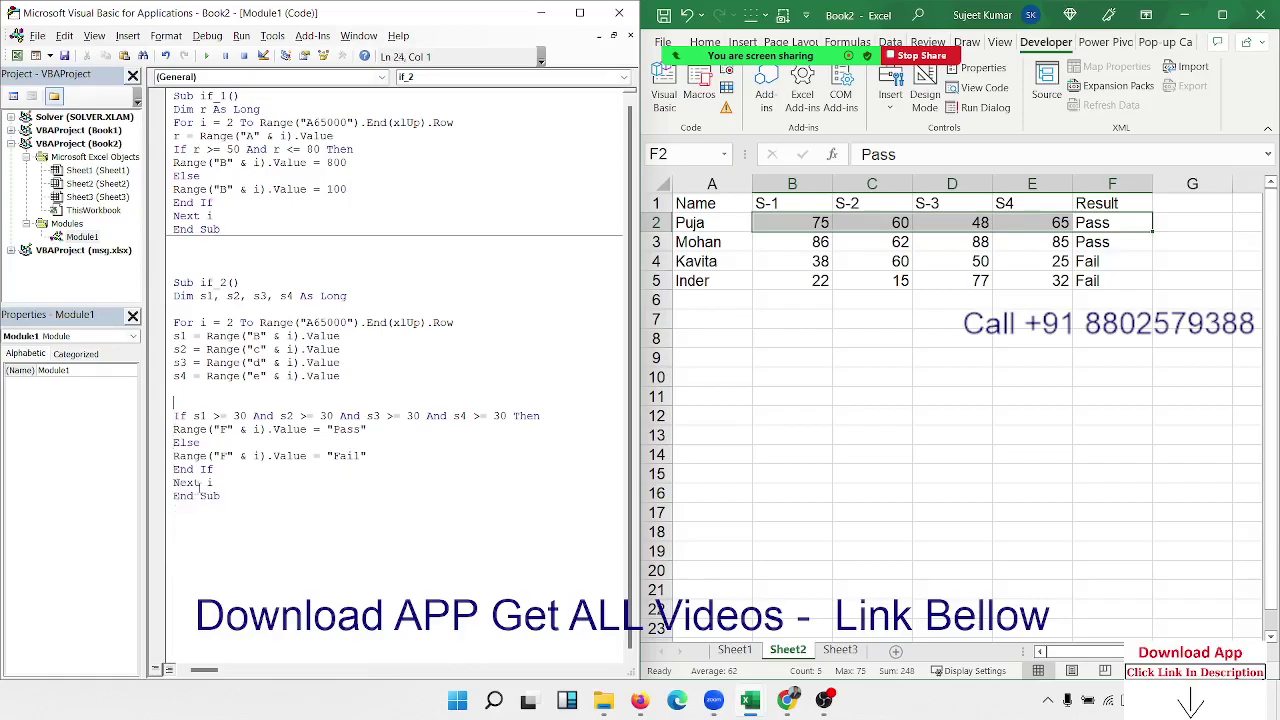
key(BackSpace)
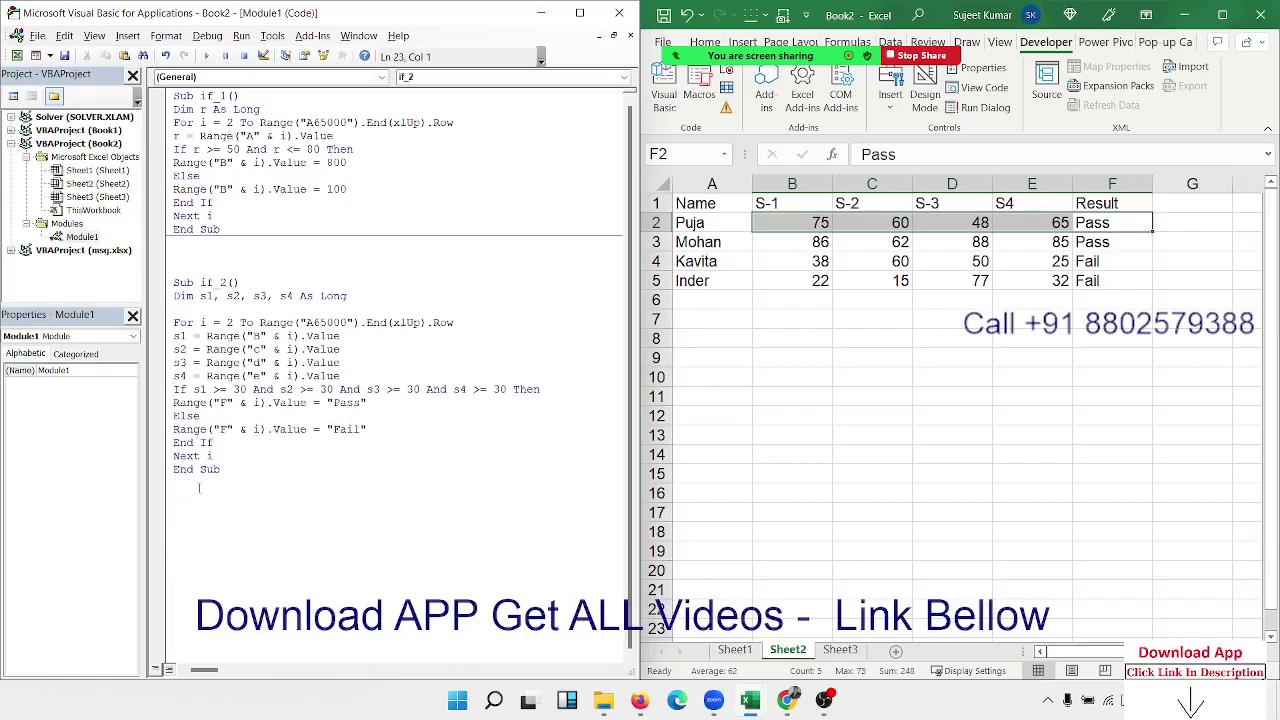
key(ctrl+z)
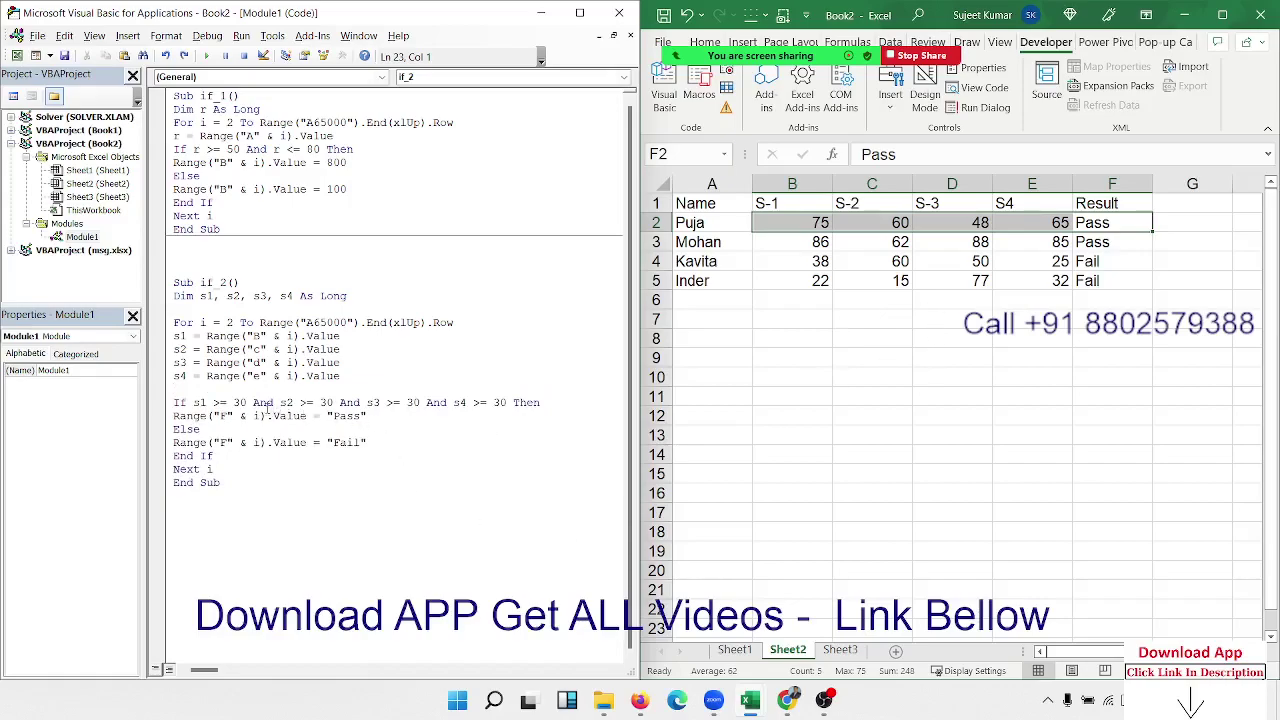
- Review the And conditions, then select the whole if_2 procedure from Sub to End Sub
drag(258, 402, 442, 404)
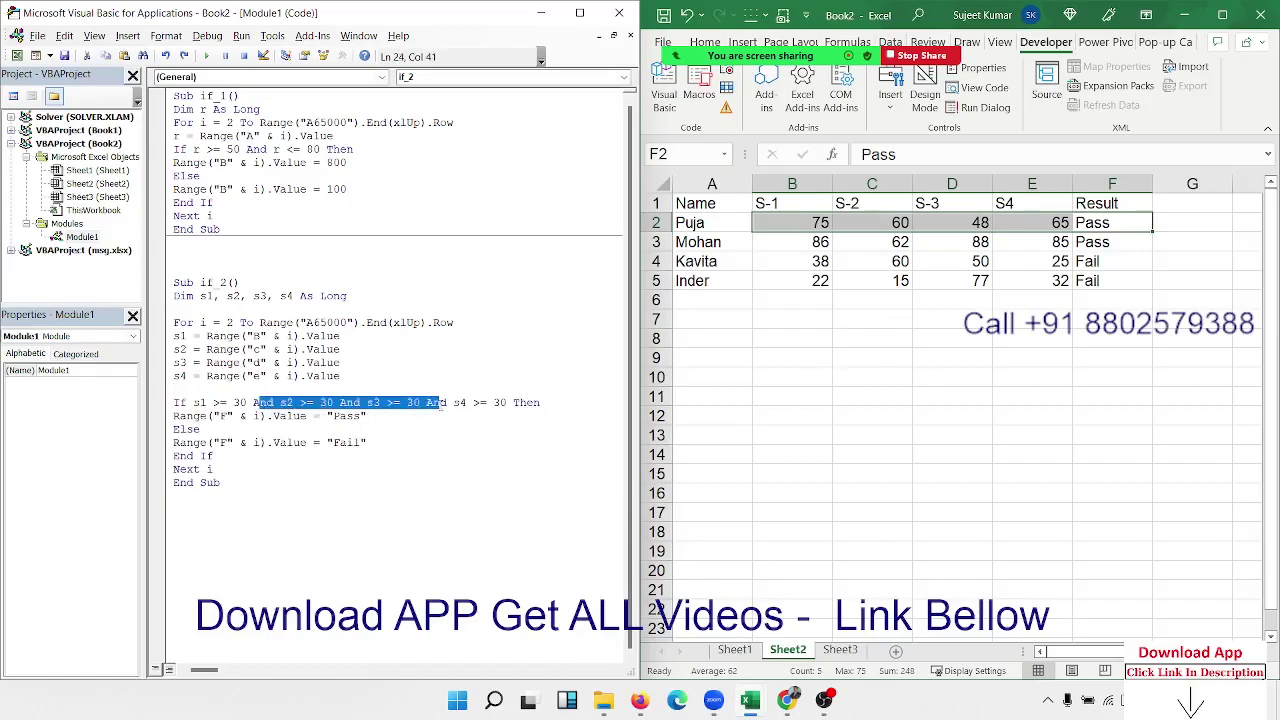
click(350, 416)
click(348, 451)
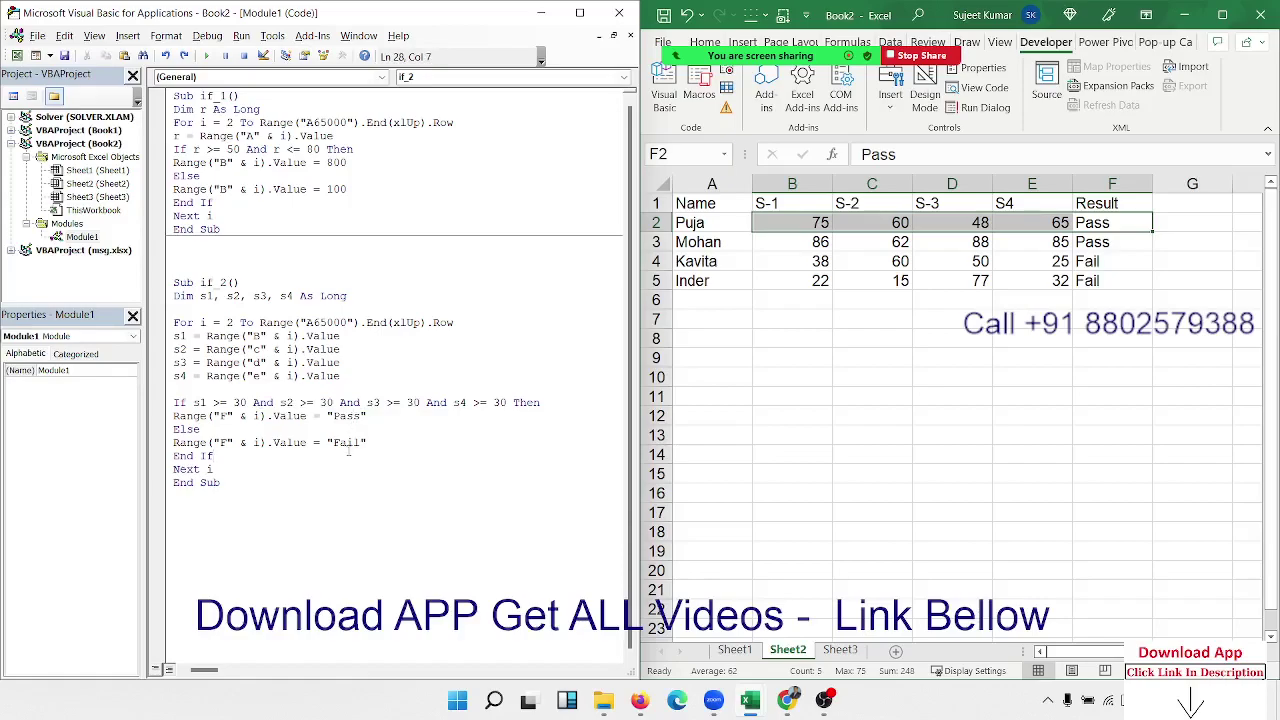
drag(241, 402, 400, 404)
click(357, 415)
click(321, 415)
key(Down)
key(Down)
key(Down)
click(1180, 222)
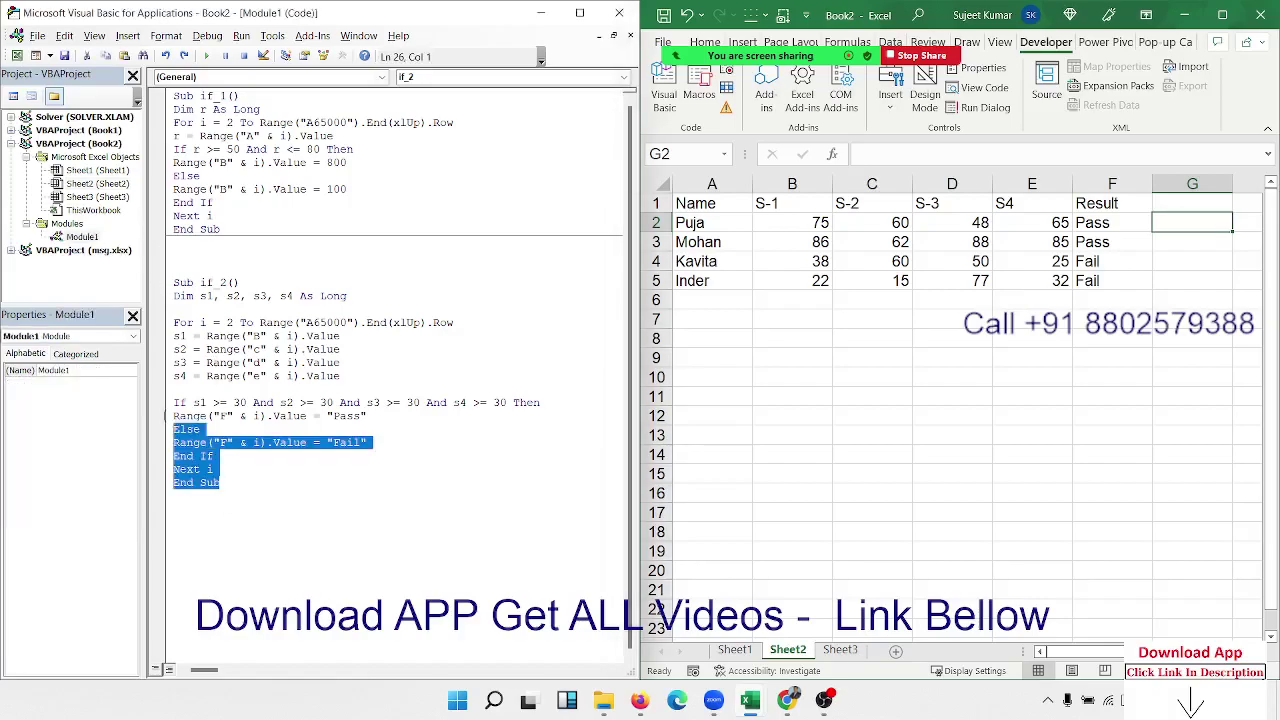
drag(230, 500, 173, 282)
key(ctrl+c)
- Paste a copy of if_2 below End Sub and rename it if_3
click(196, 517)
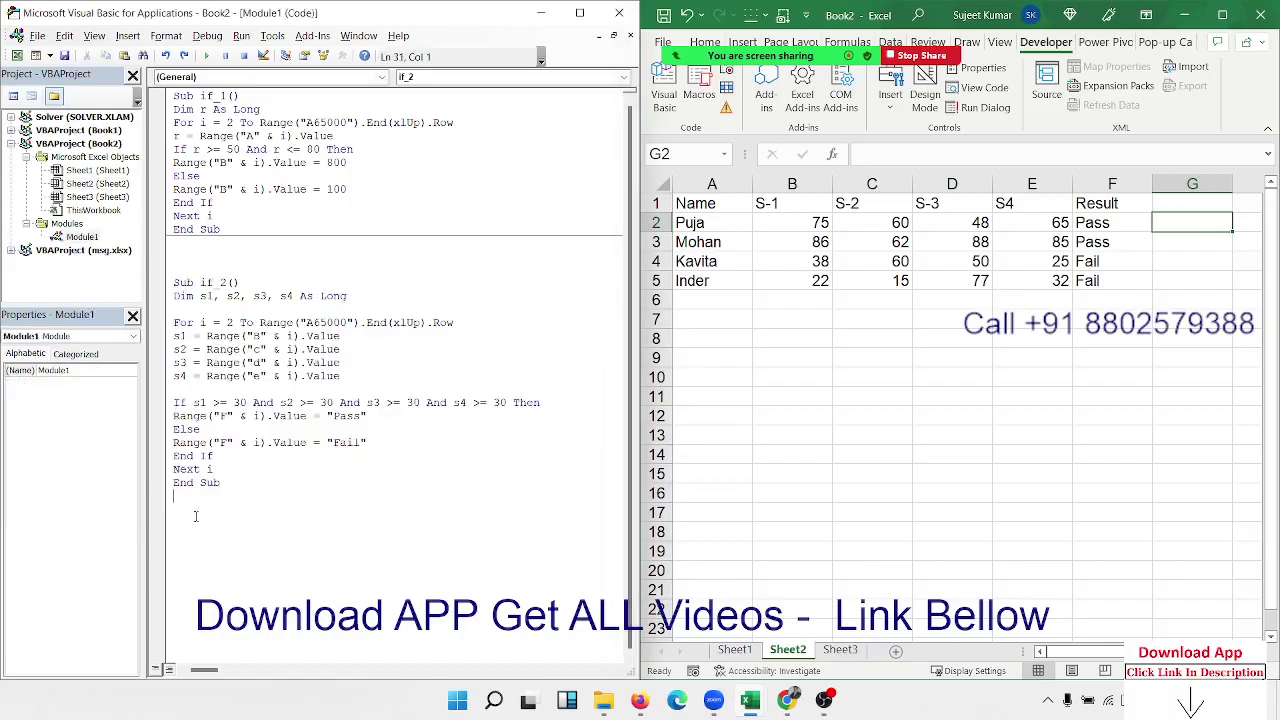
key(ctrl+v)
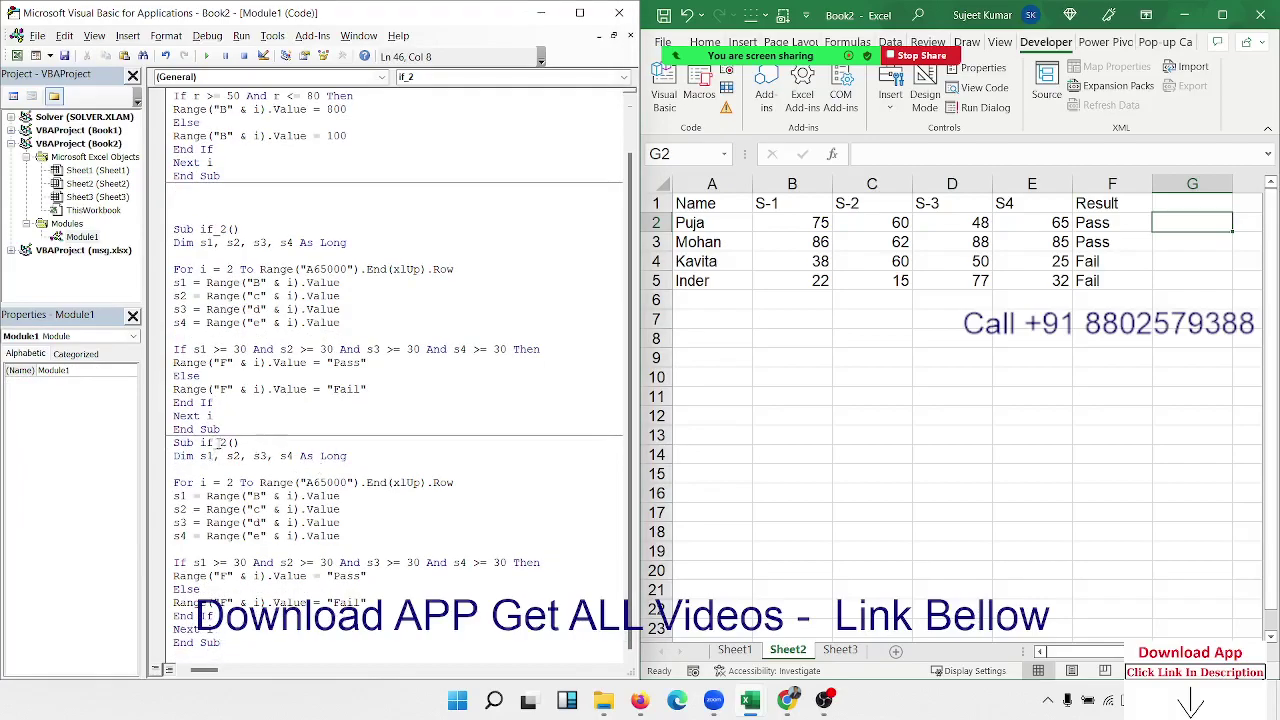
click(220, 443)
text(3)
key(Down)
key(Down)
key(Down)
- Delete if_3's copied If…End If block and declare Dim r As String
drag(212, 616, 166, 556)
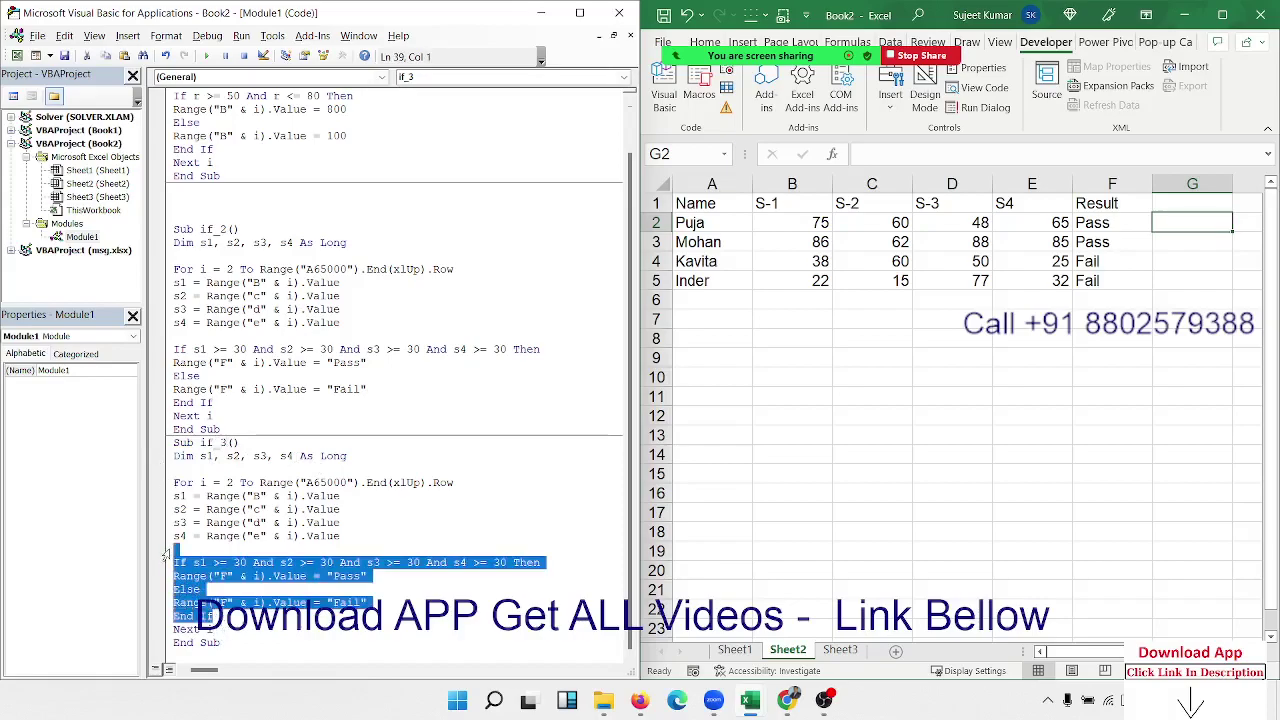
key(Delete)
key(Return)
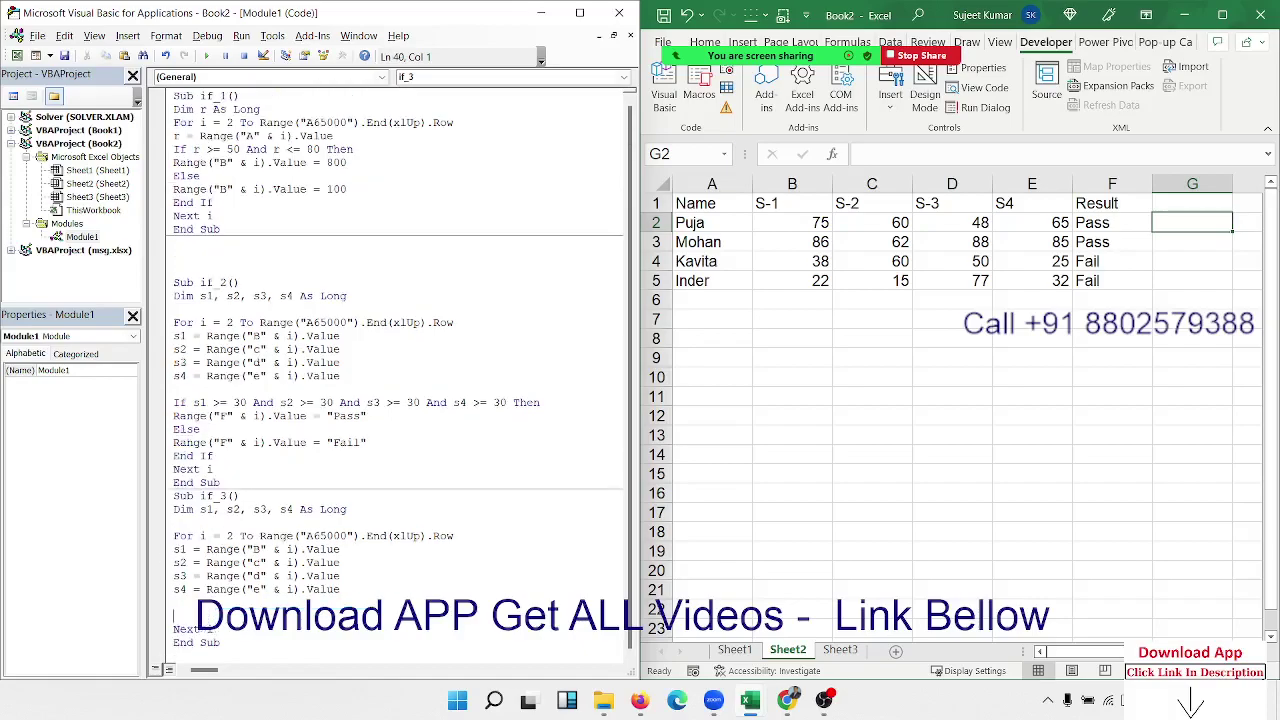
key(Return)
scroll(174, 532, down, 1)
click(207, 507)
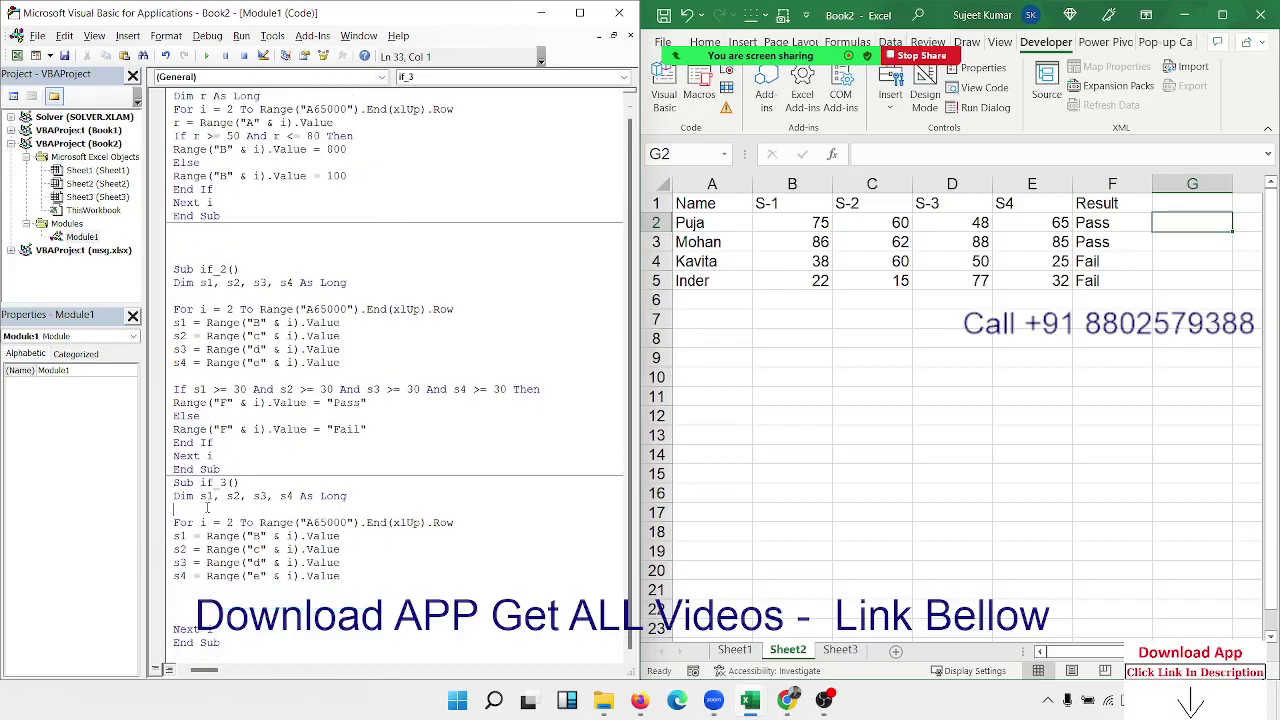
text(dim )
text(r as st)
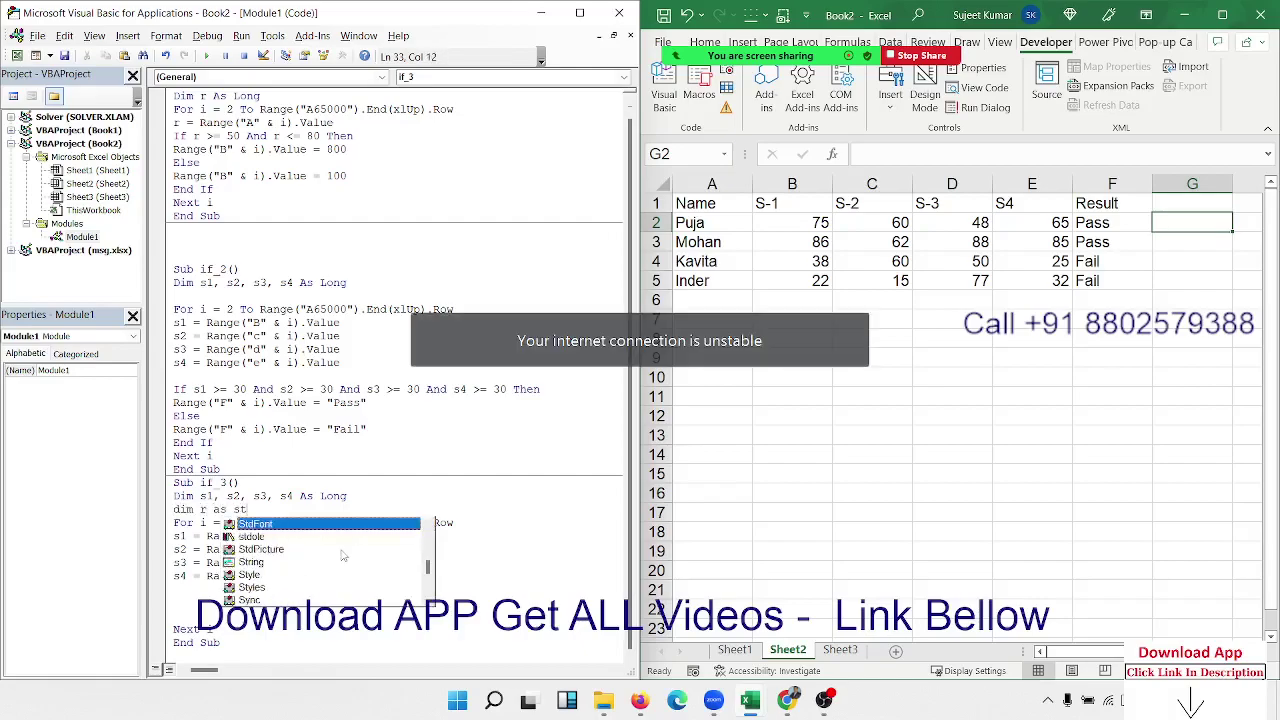
text(r)
key(Tab)
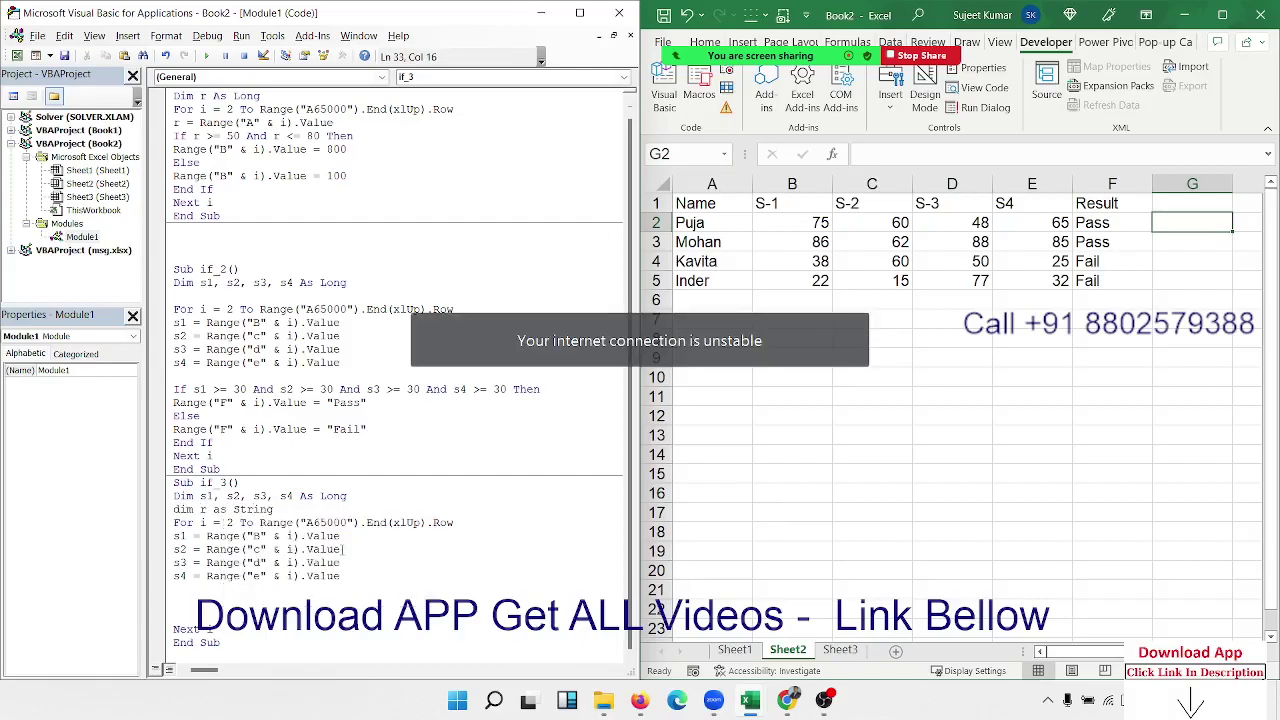
click(213, 629)
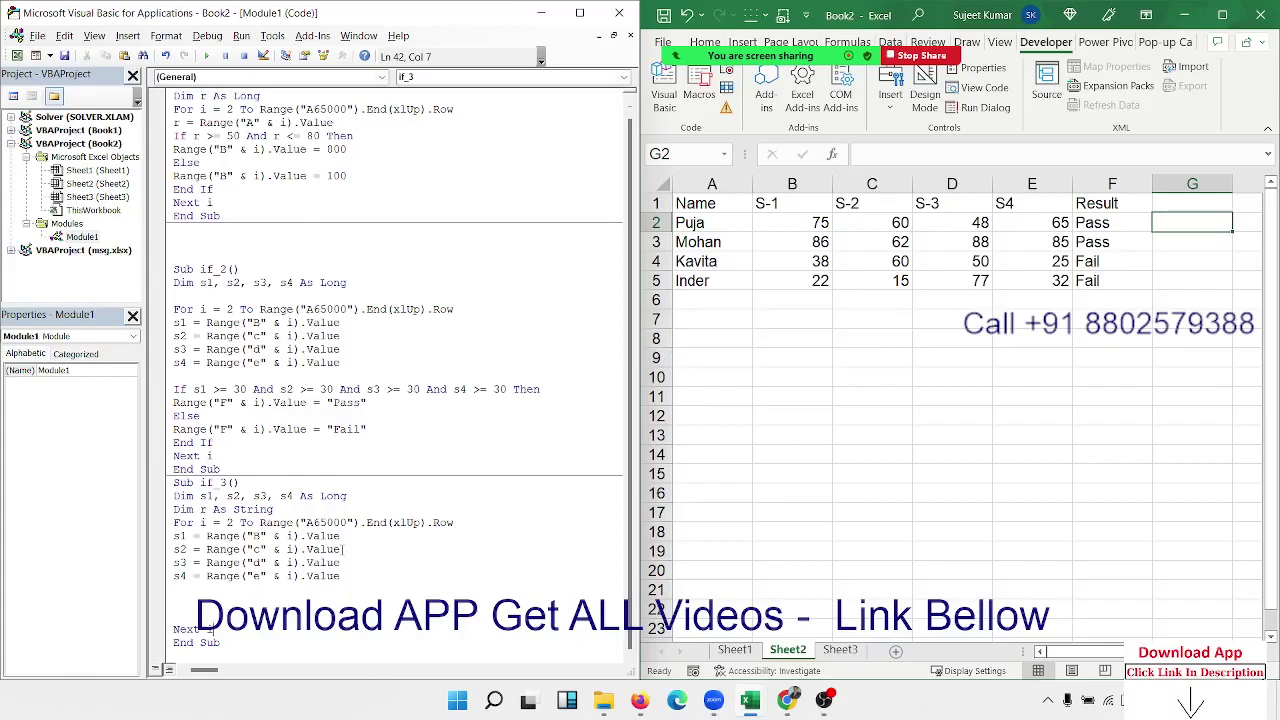
- Add an If s1 >= 30 Then block whose Else sets r = "s1 Fail", ending with End If
click(209, 600)
key(Return)
text(if )
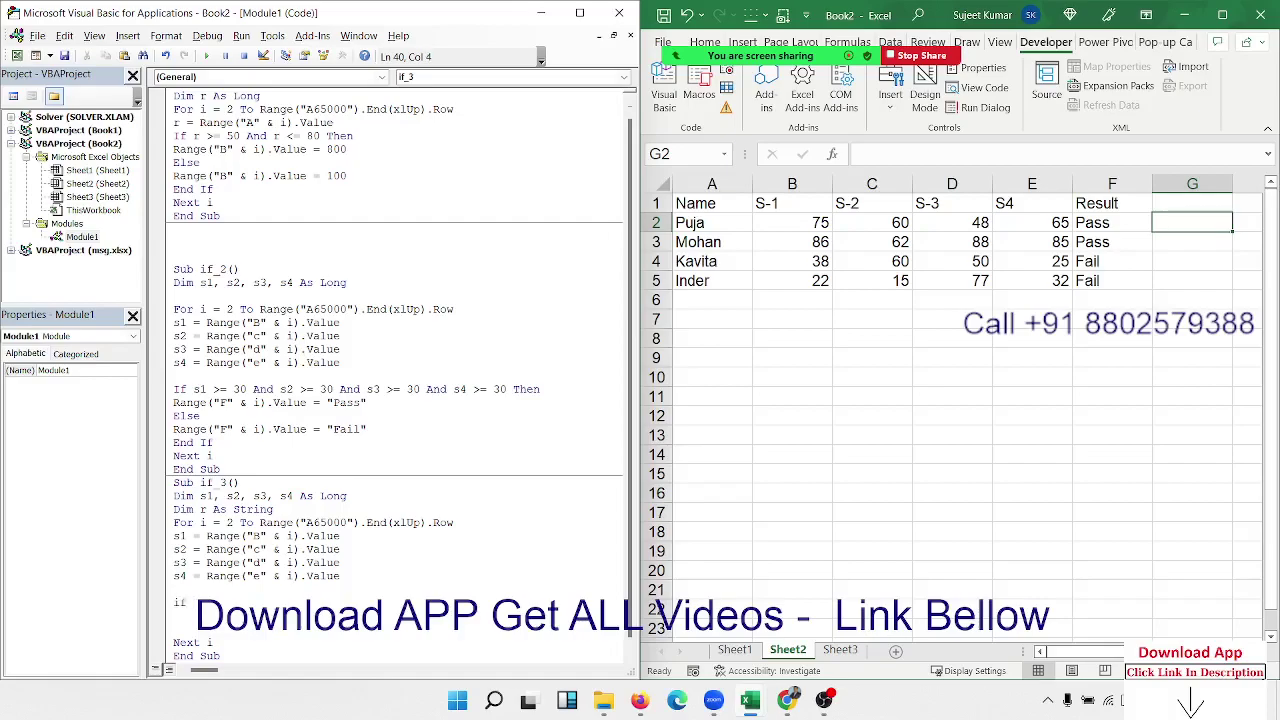
text(s1)
text( >)
text(= 30 then)
key(Return)
key(Return)
scroll(631, 600, down, 1)
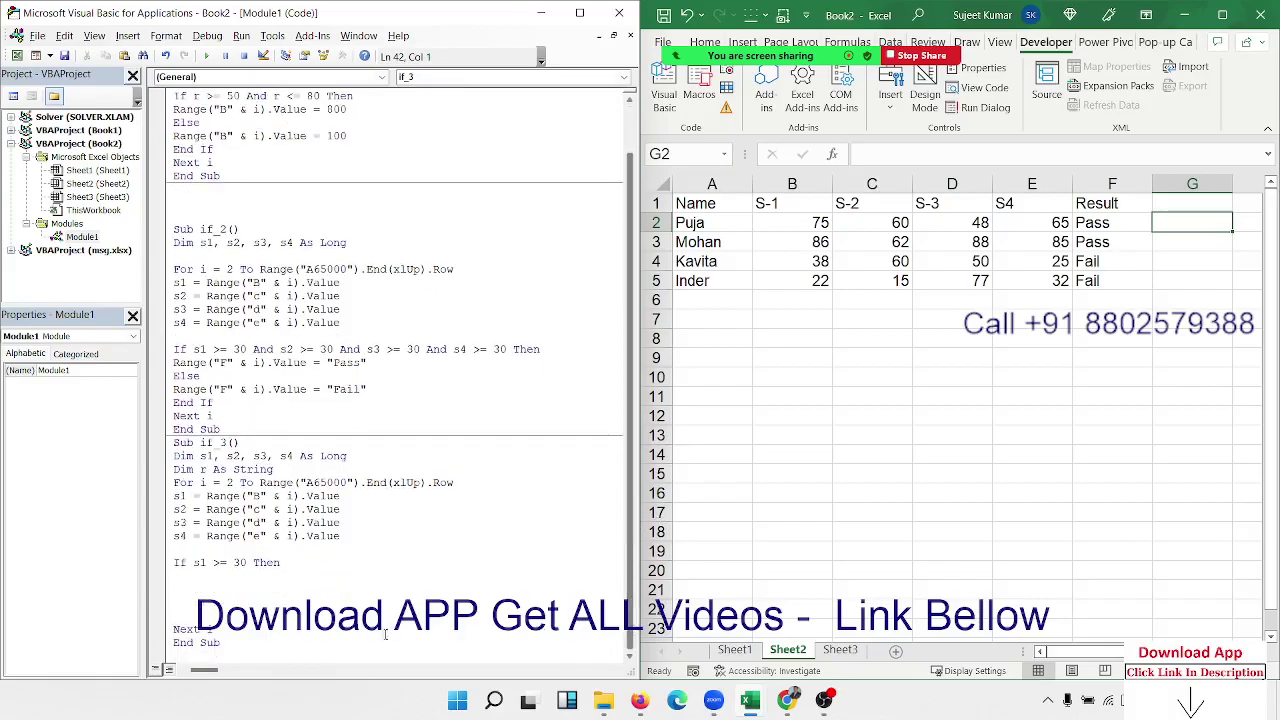
text(else)
key(Return)
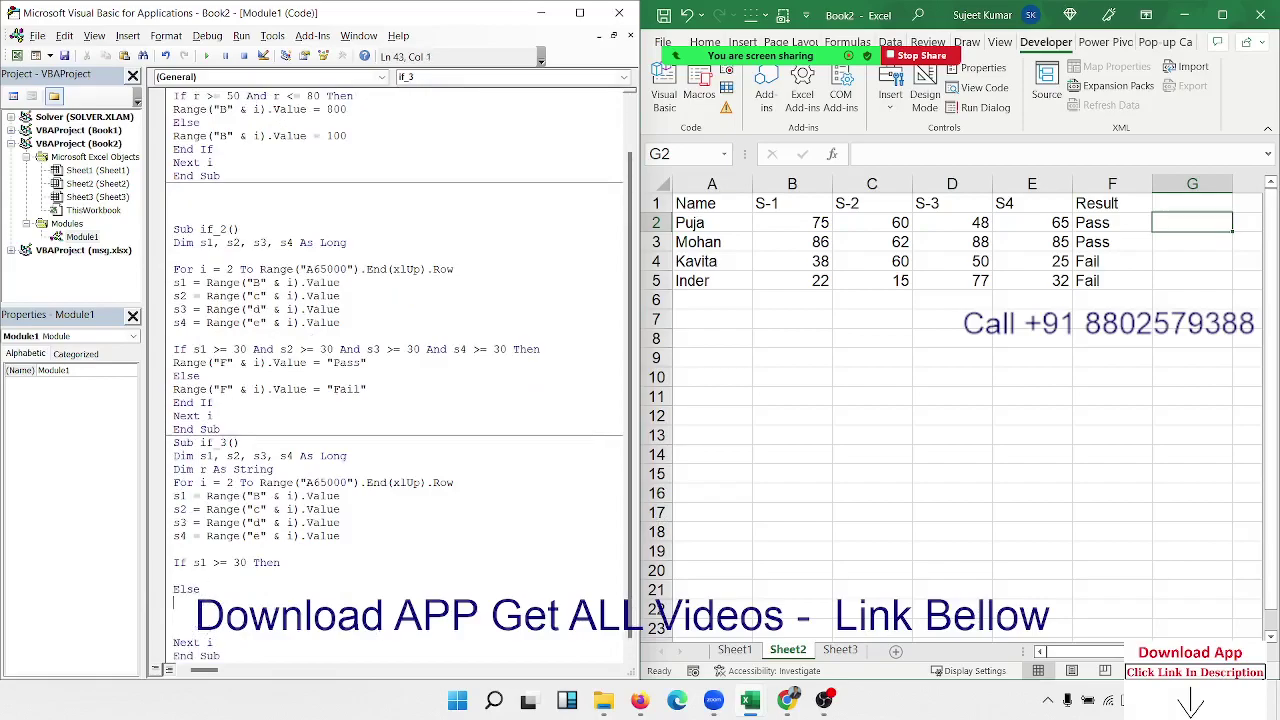
text(r)
text(="s1)
text( Fail)
text(")
key(Return)
text(End)
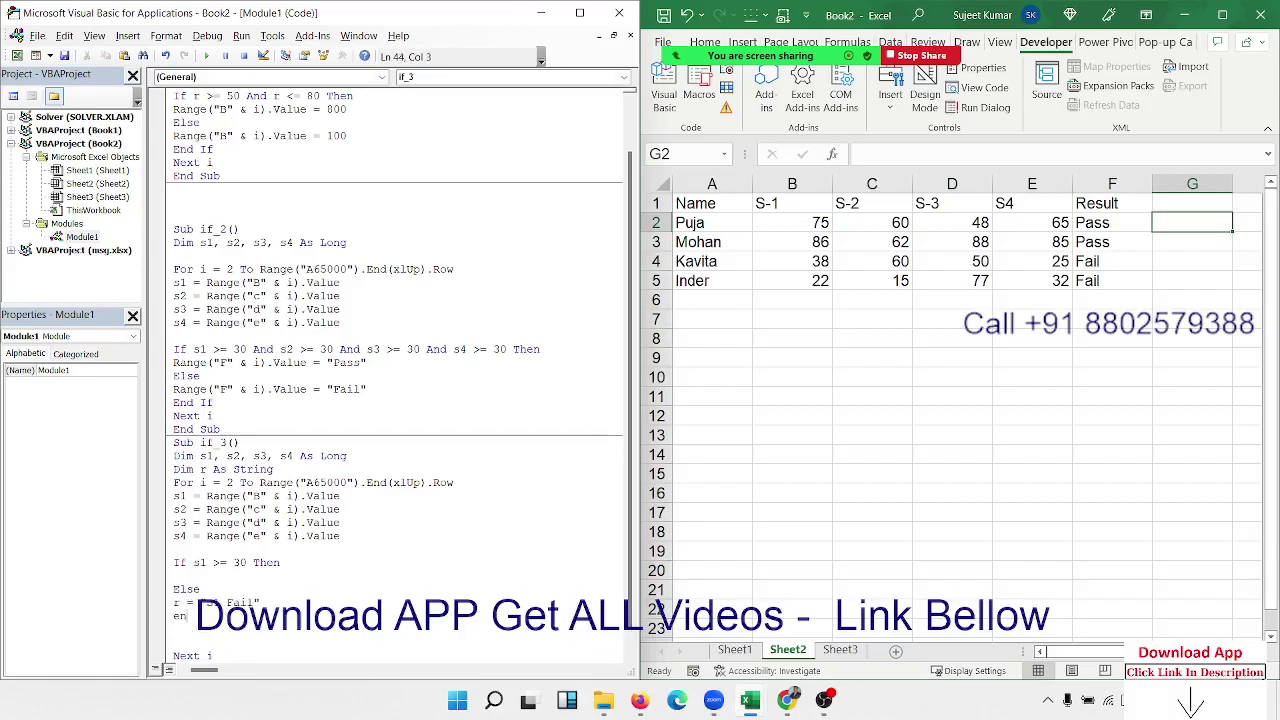
text( If)
key(Return)
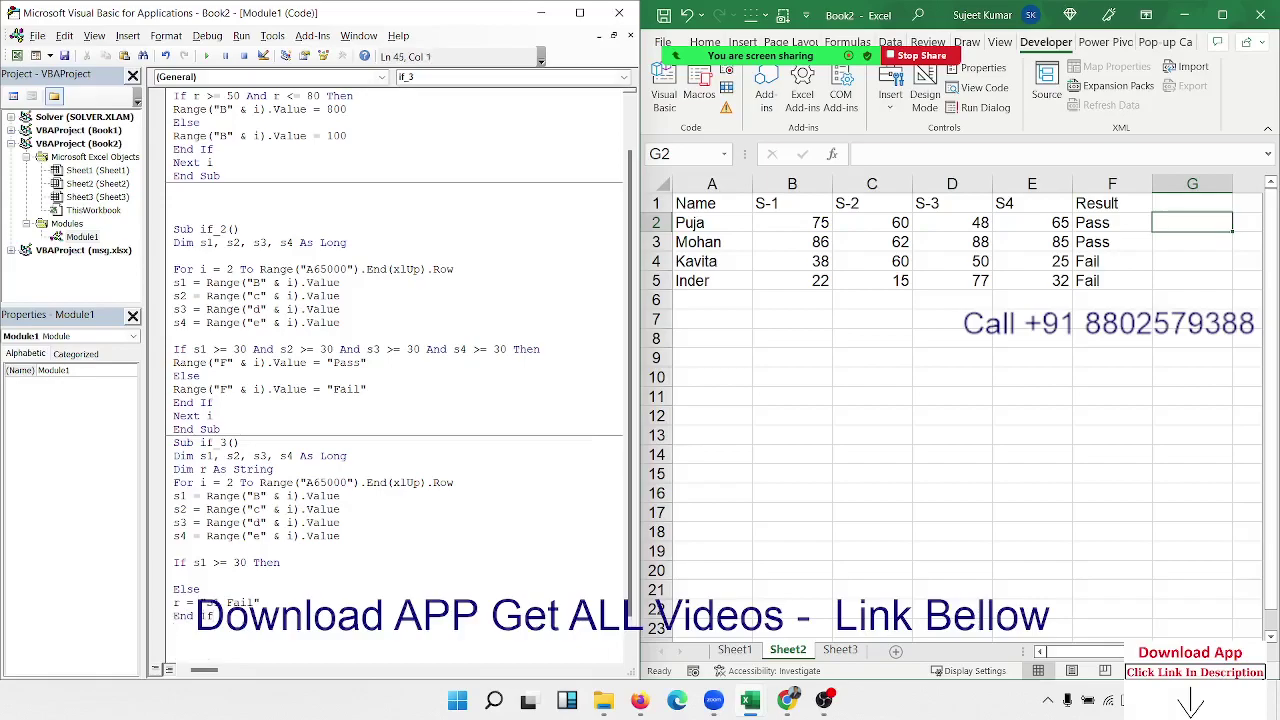
- Nest an indented If s2>=30 Then with its own Else inside the s1 branch
key(Up)
key(Return)
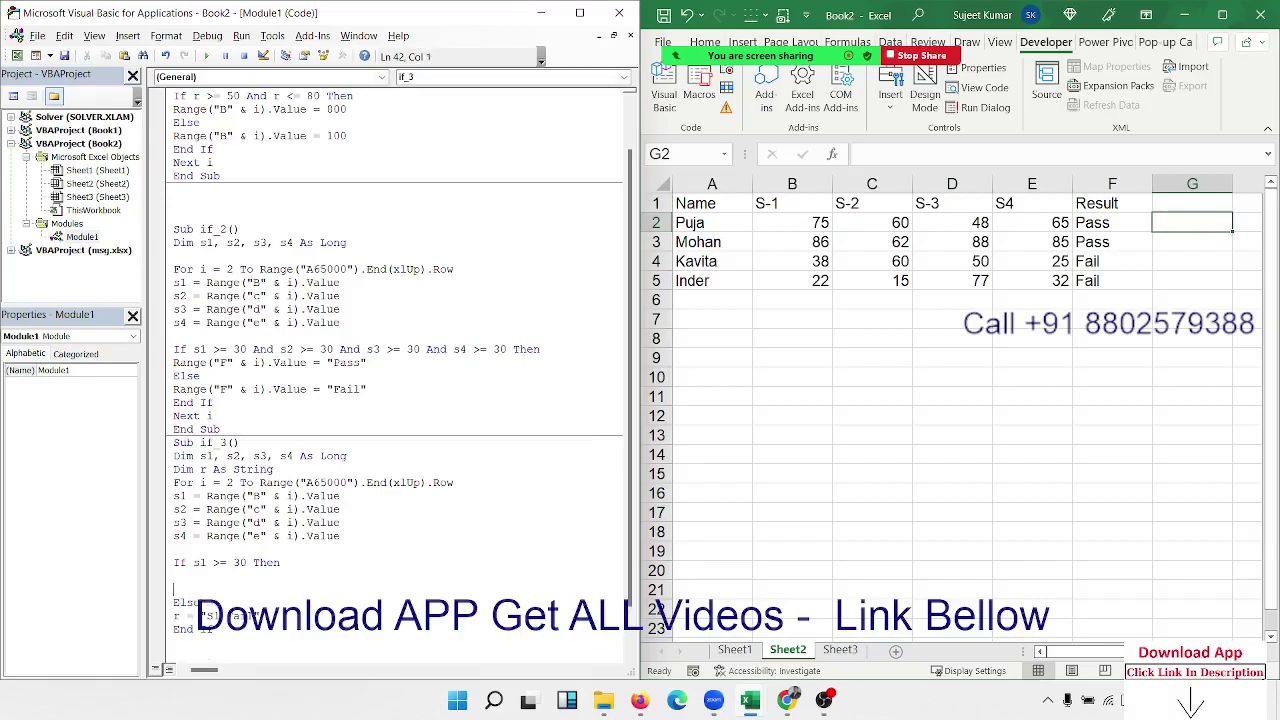
key(Tab)
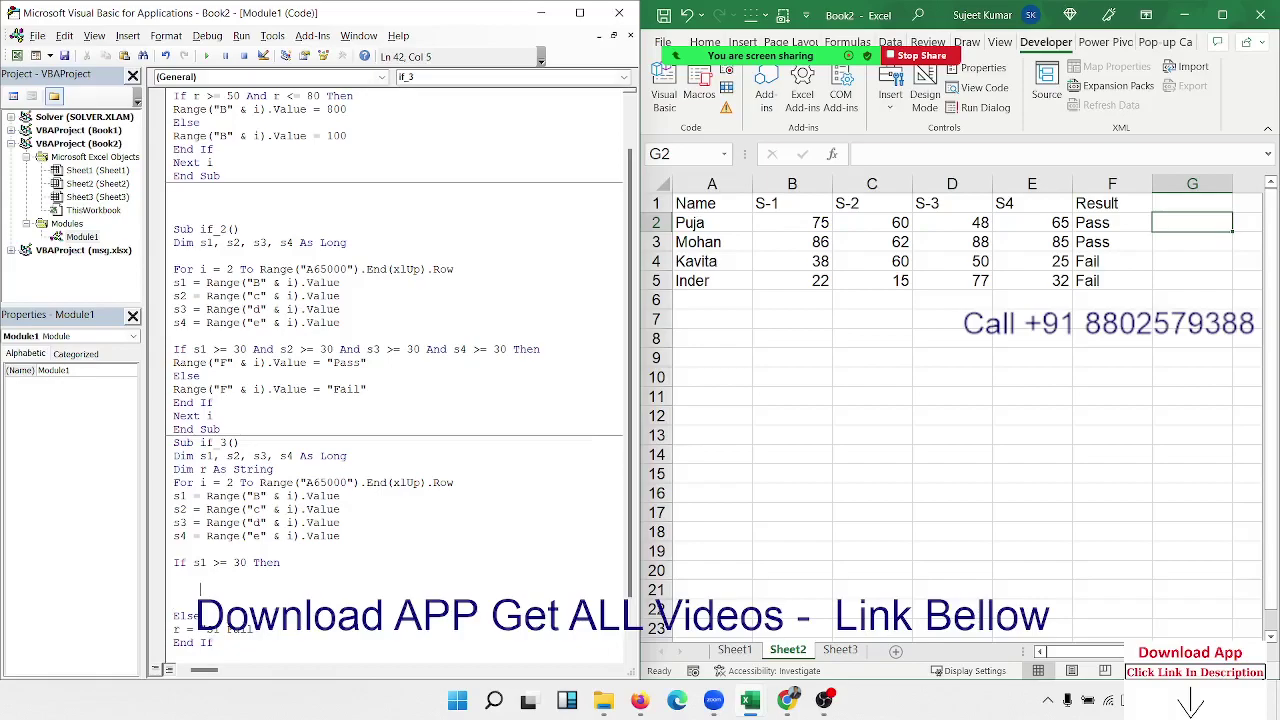
text(if )
text(s)
text(2>= )
text(30 then)
key(Return)
key(Return)
text(e)
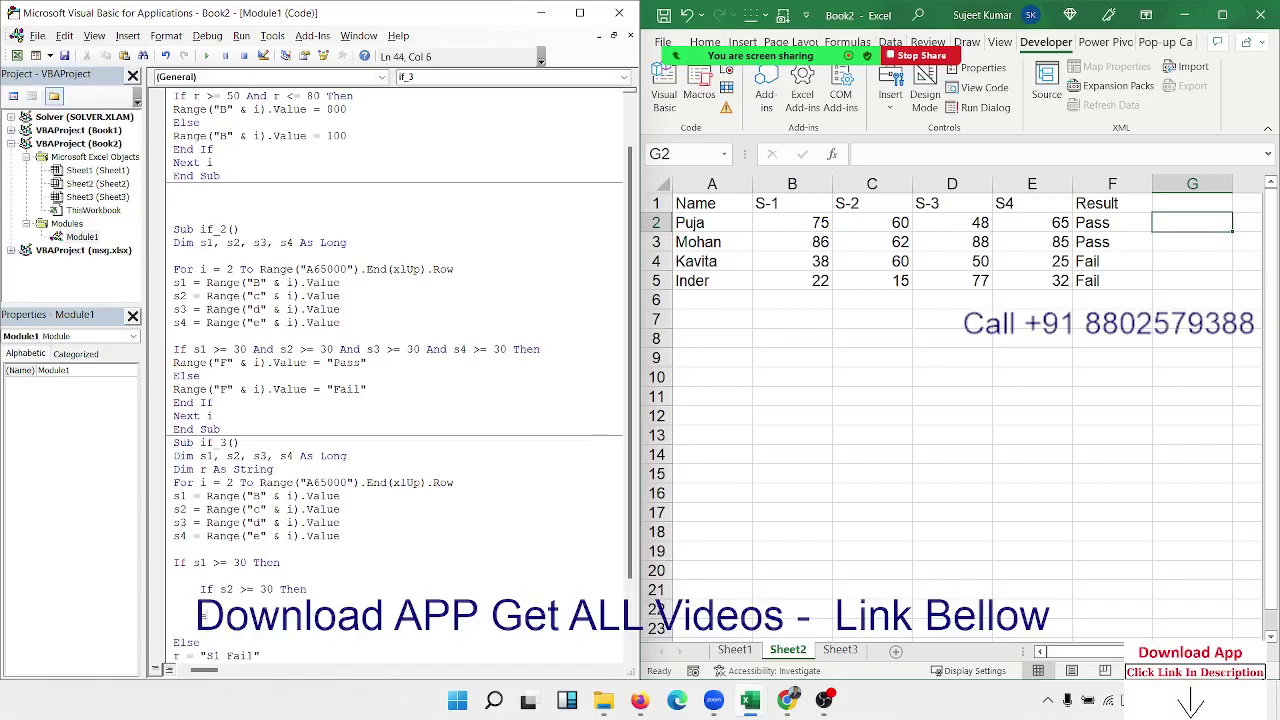
text(lse)
key(Return)
scroll(395, 380, down, 3)
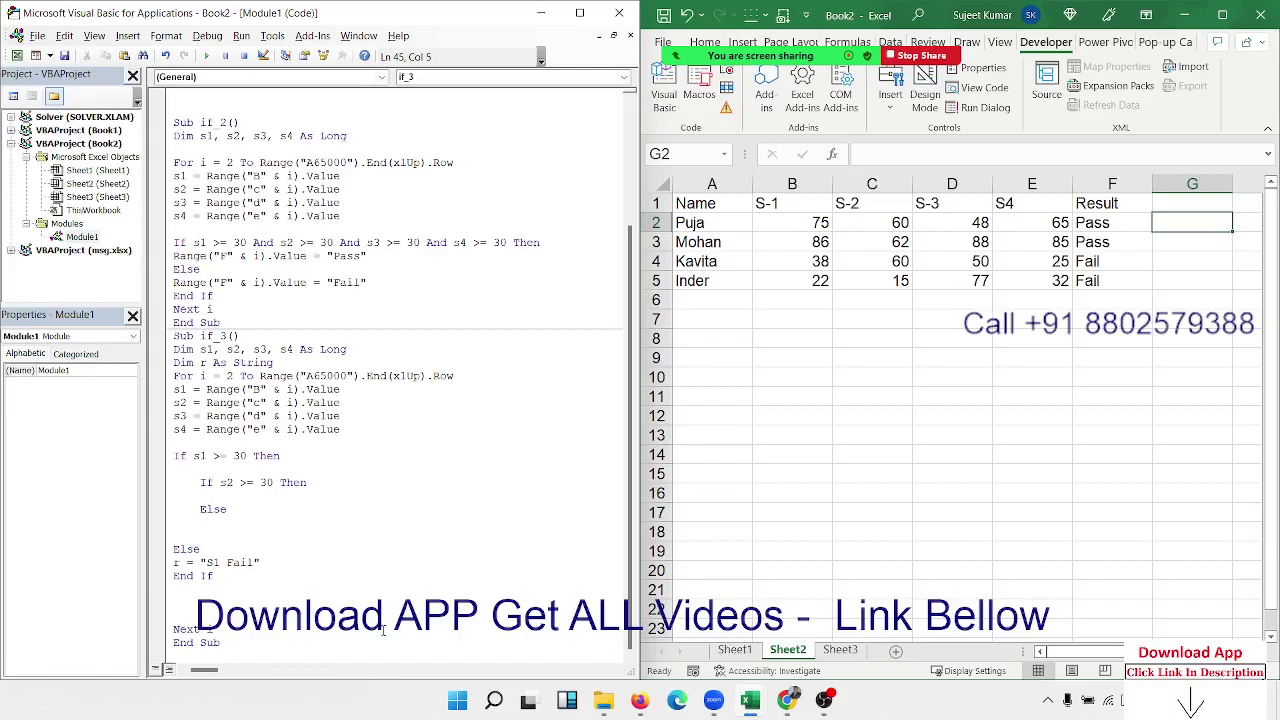
- Add r = "S2 Fail" and an End If to close the s2 check
text(r="S)
text(2 Fail)
key(Return)
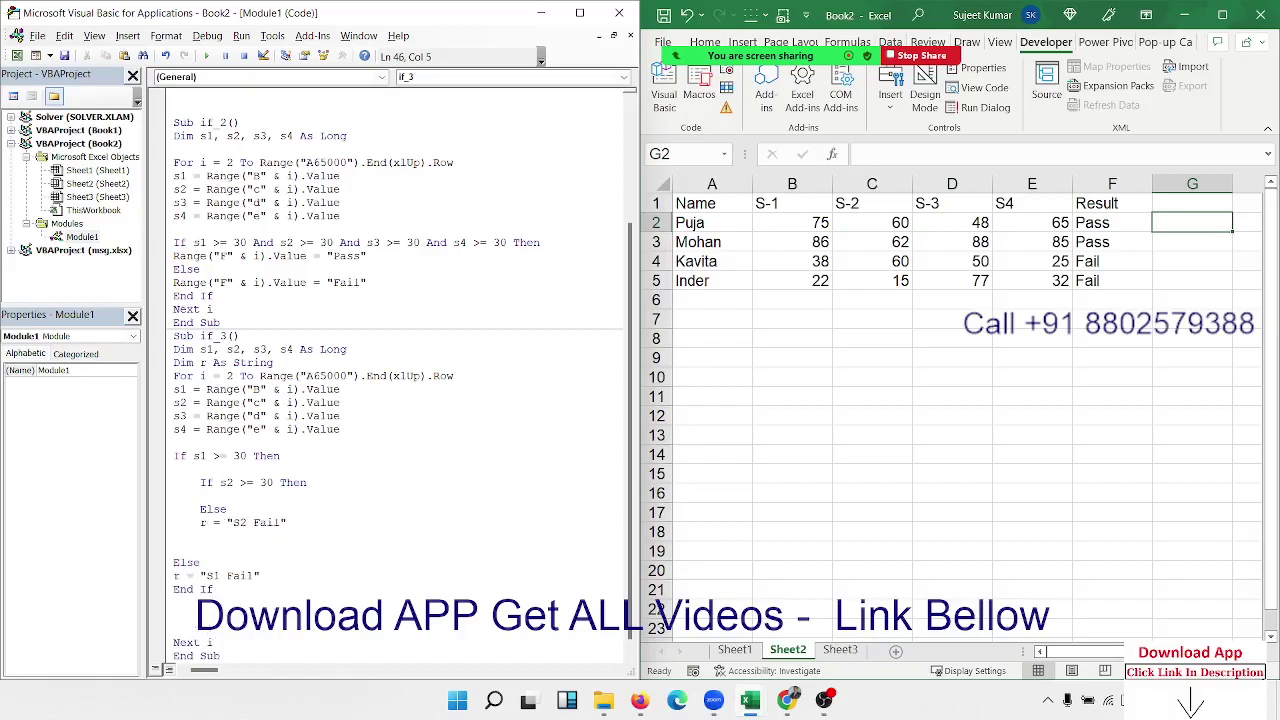
text(end if)
key(Down)
- Insert If s3 >= 30 Then under the s2 condition, fixing the misspelled Then keyword
key(Return)
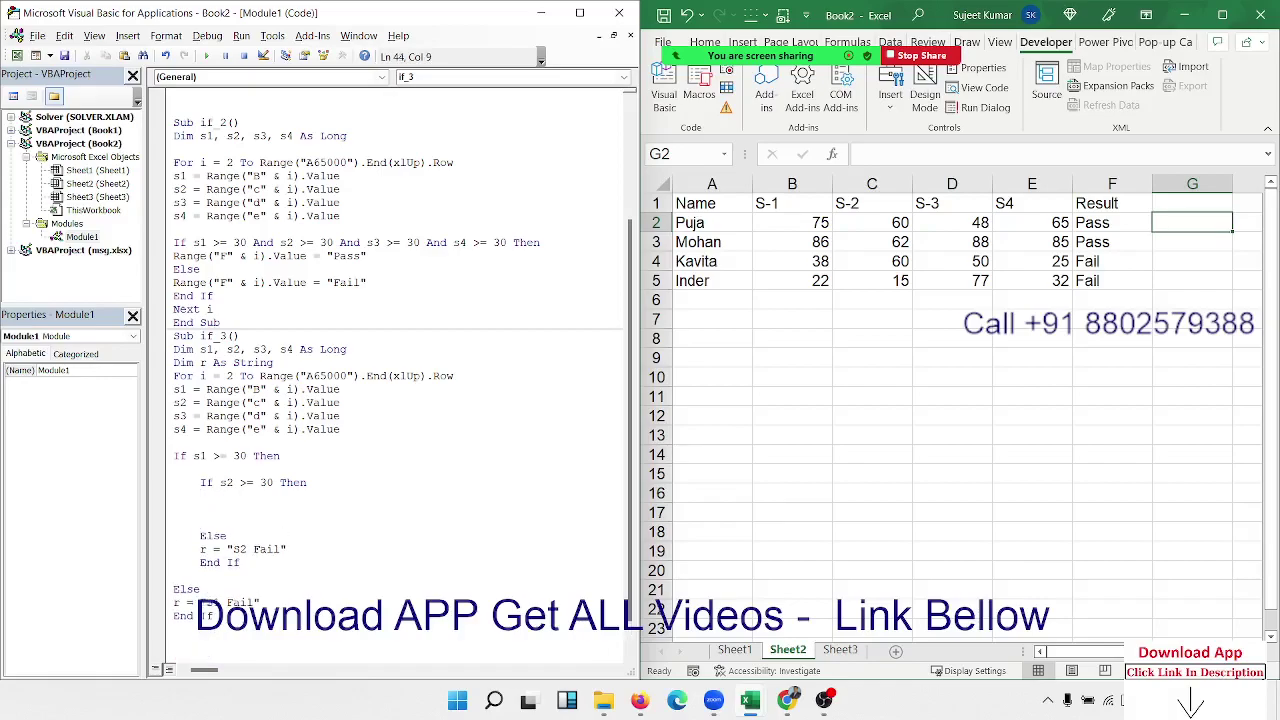
text(if s)
text(3>=)
text(30 thne)
key(Return)
key(Return)
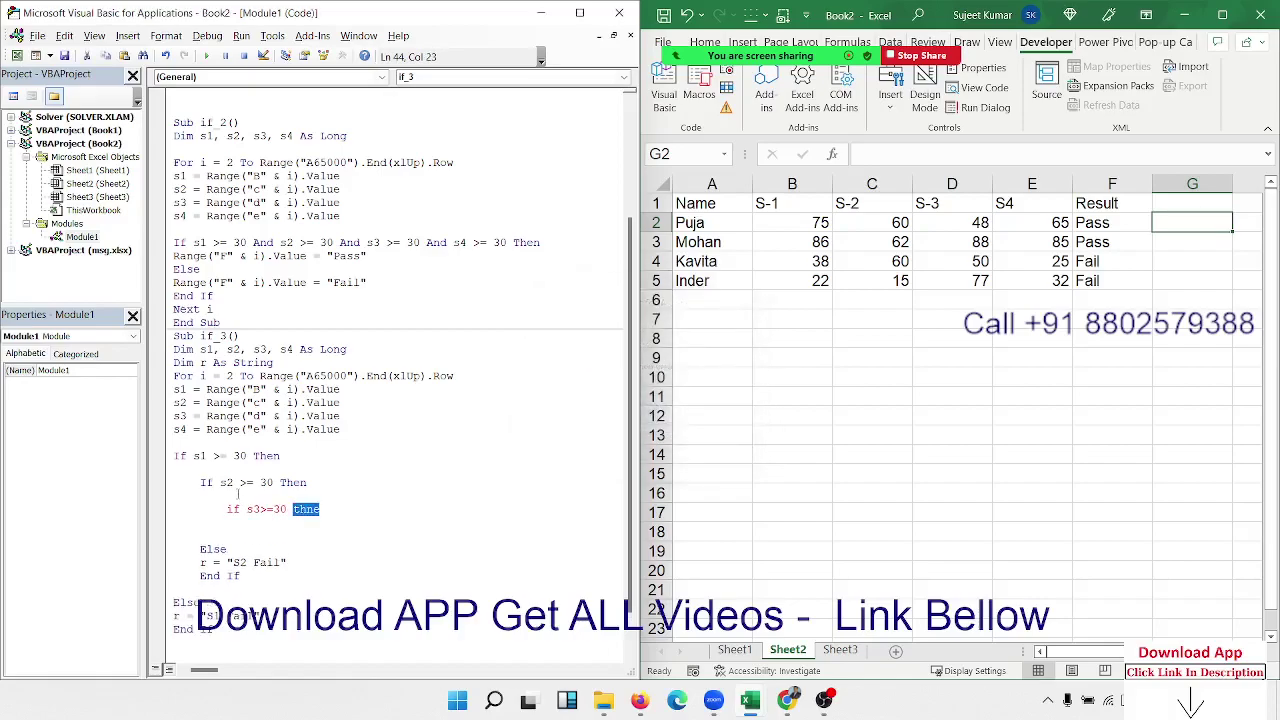
key(Right)
key(BackSpace)
key(BackSpace)
text(an)
key(Return)
key(Return)
key(Right)
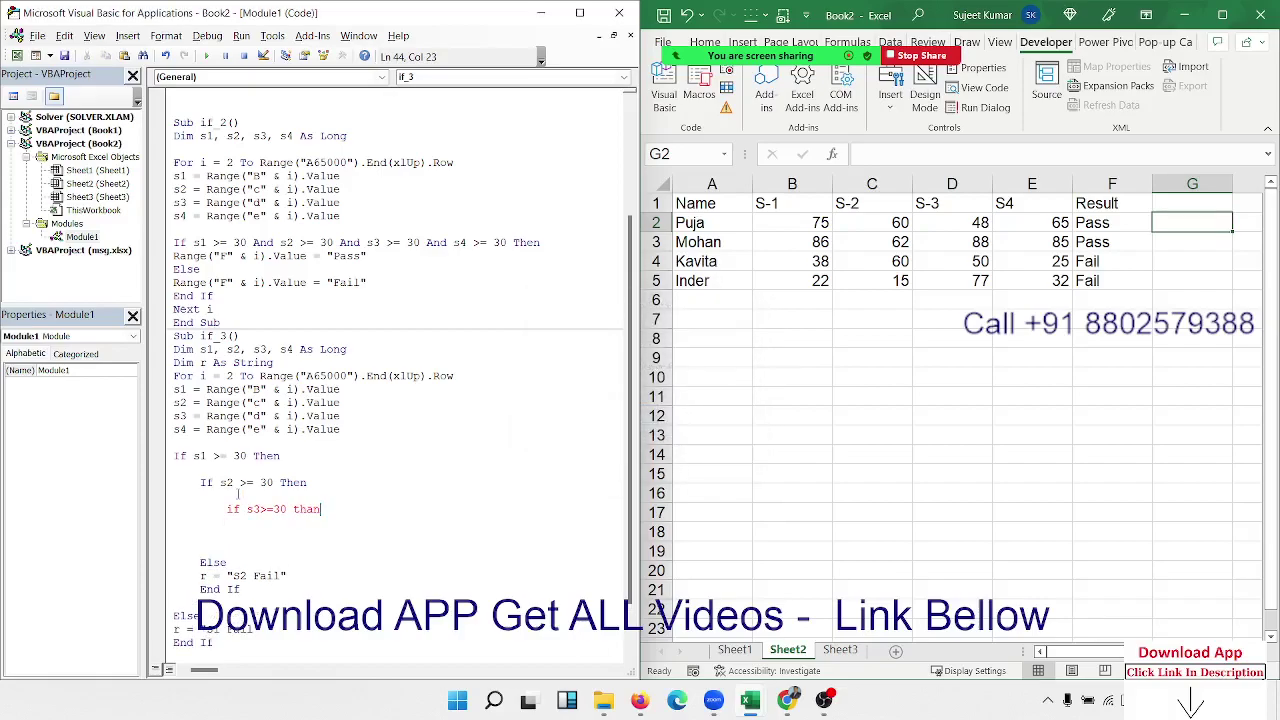
key(BackSpace)
key(BackSpace)
text(e)
text(n)
key(Return)
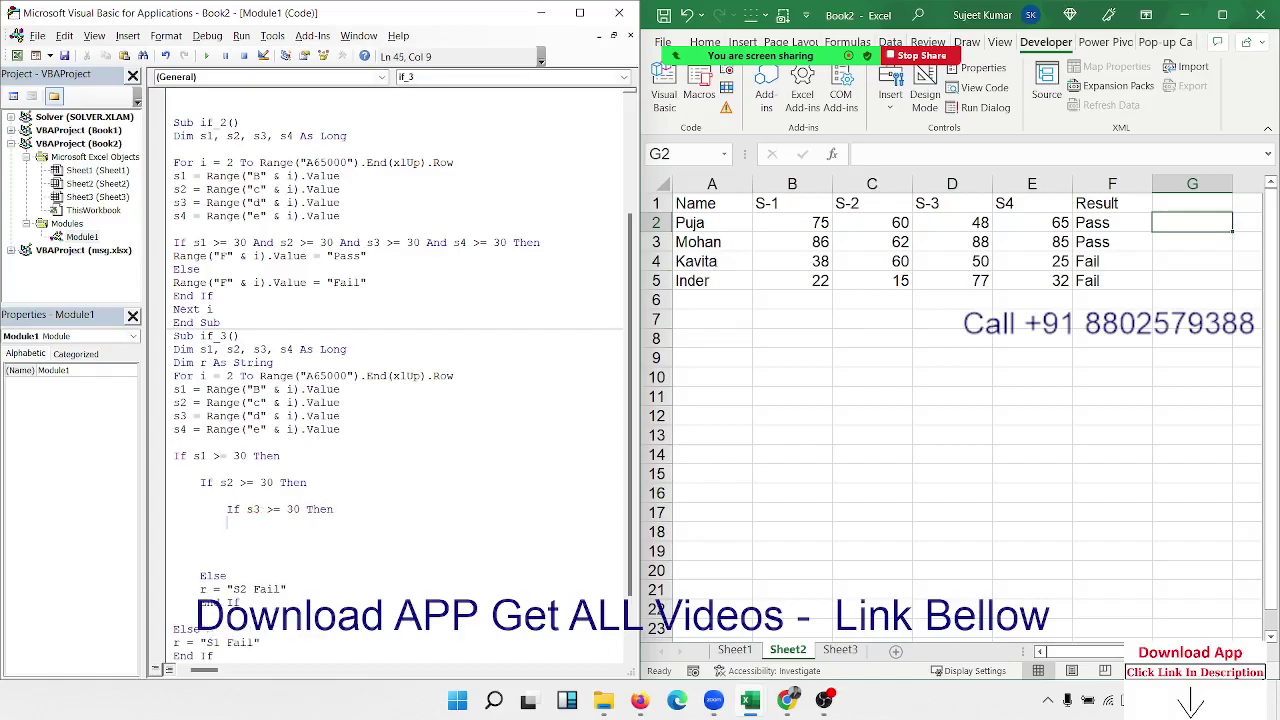
text(s)
key(BackSpace)
- Add an Else branch under the s3 check that sets r = "S3 Fail"
key(Return)
text(e)
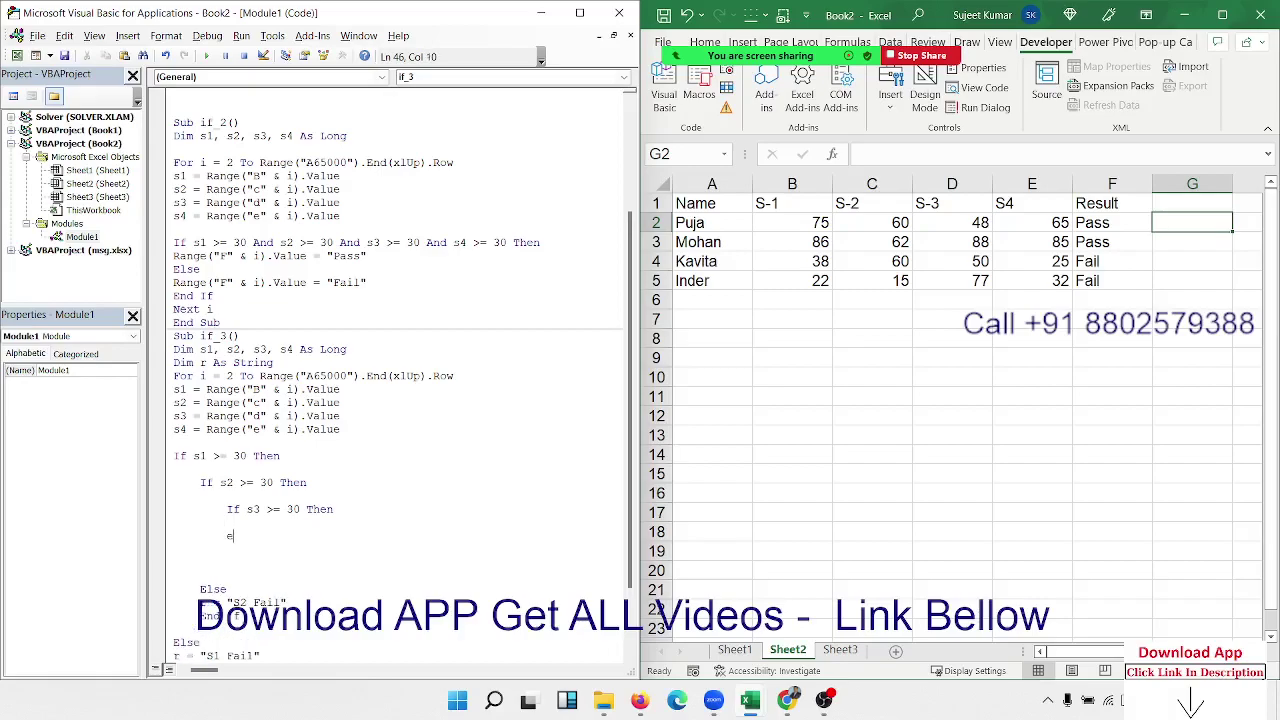
text(lse)
key(Return)
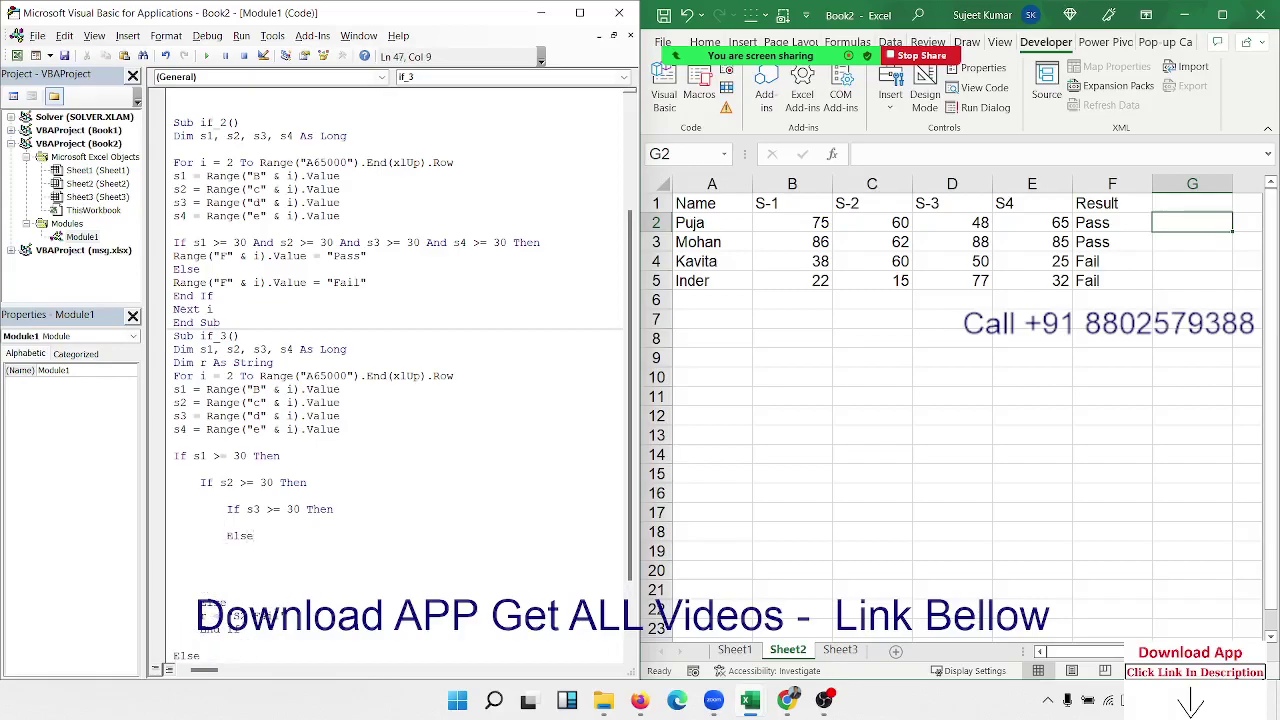
text(r )
text(= "S)
text(3)
text( Fail)
text(")
key(Return)
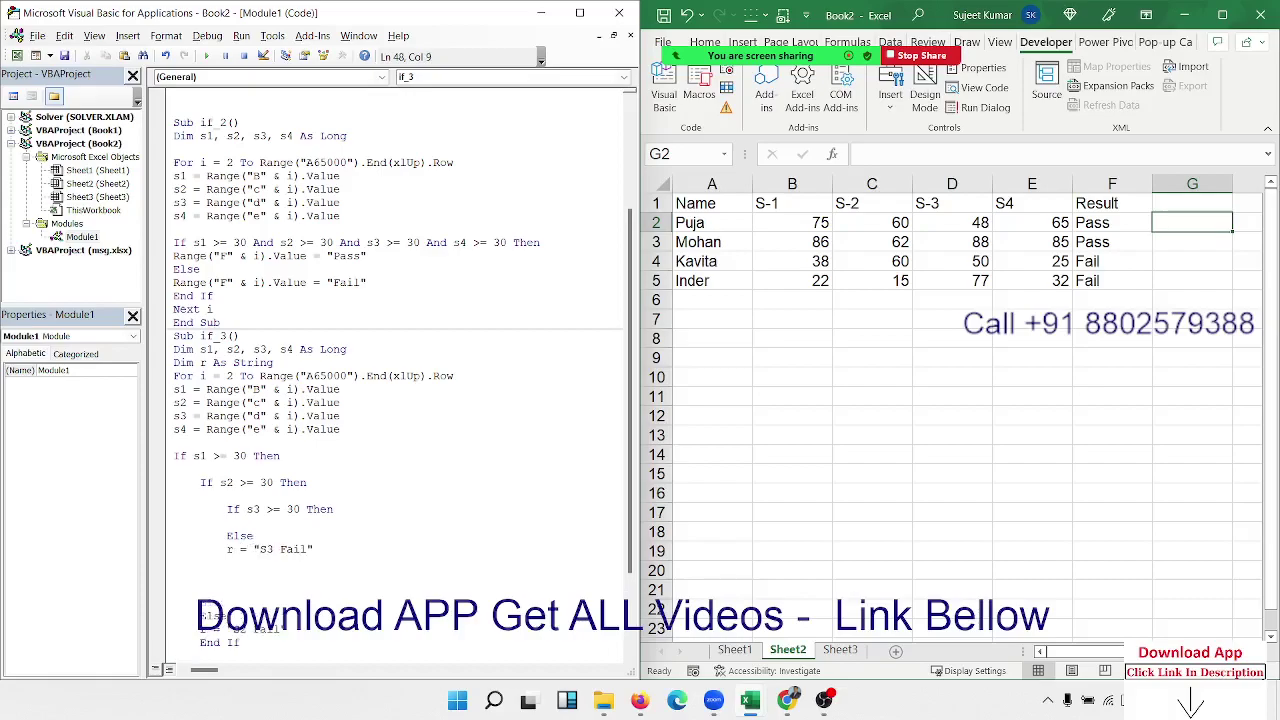
- Close the s3 check with End If and nest an indented If s4 >= 30 Then line
text(end if)
key(Return)
key(Up)
key(Up)
key(Up)
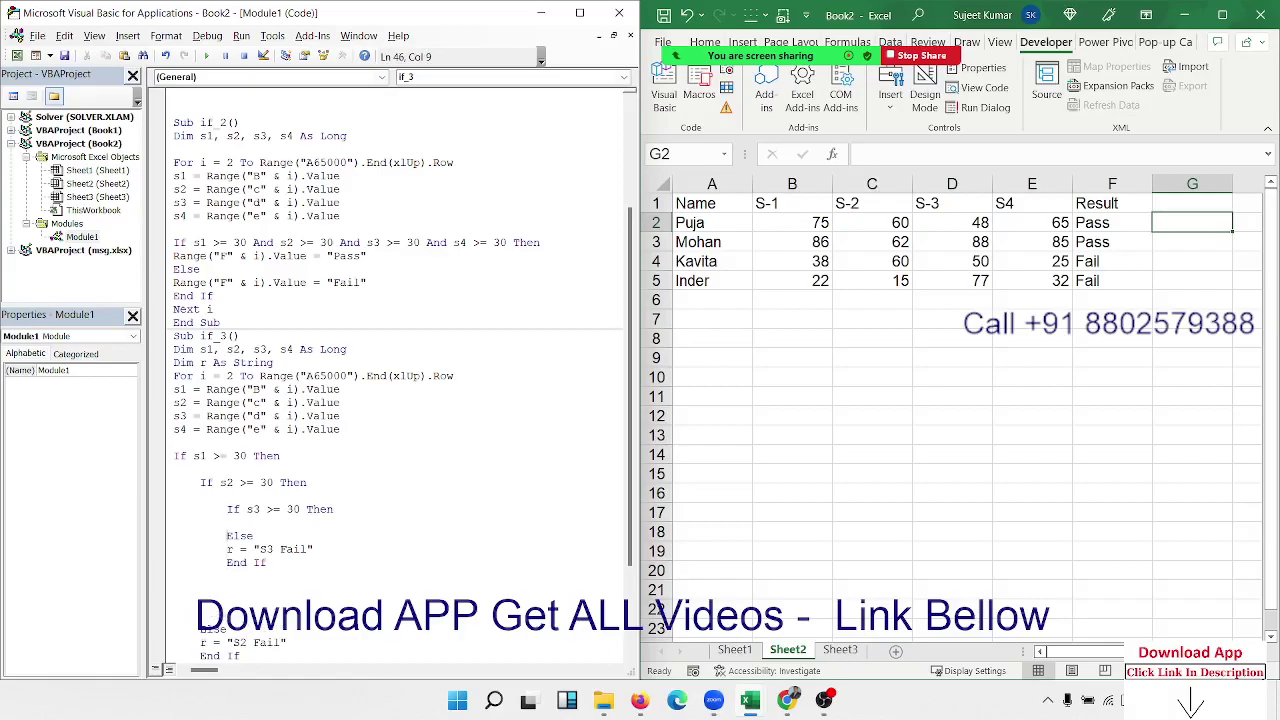
key(Return)
key(Tab)
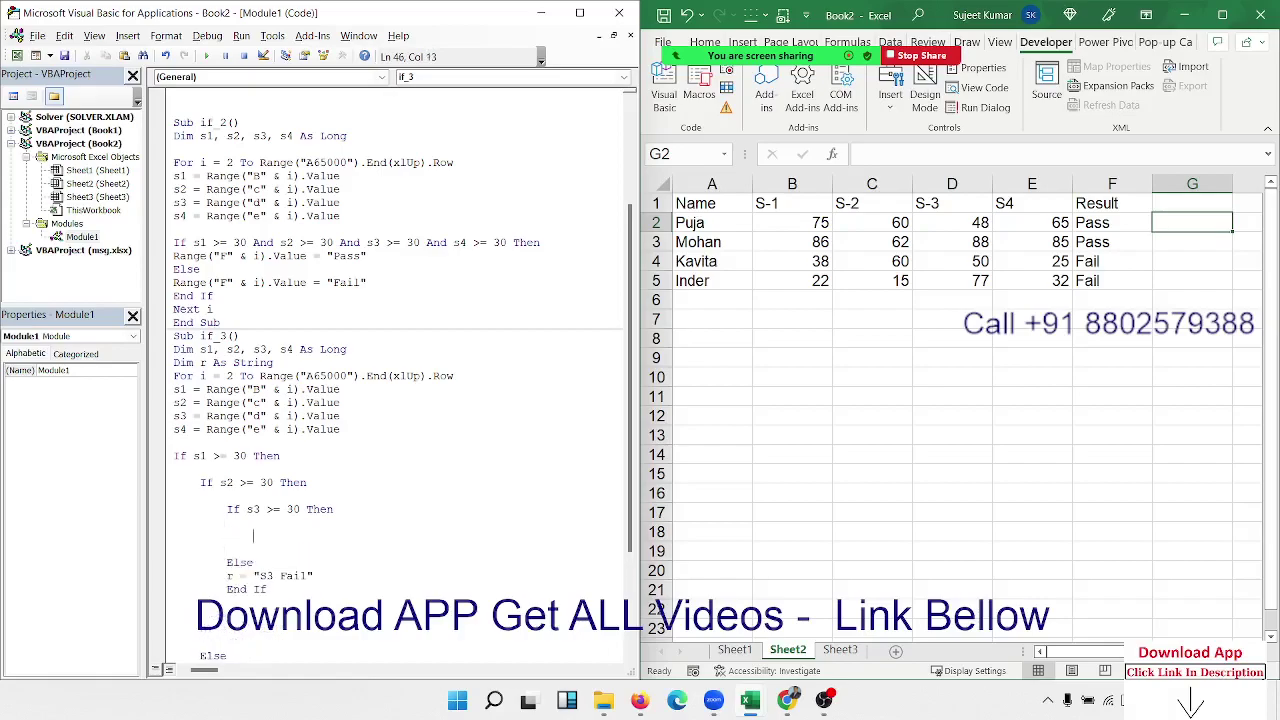
text(if)
text( s)
text(4>)
text(=)
text(40)
key(BackSpace)
key(BackSpace)
text(3`)
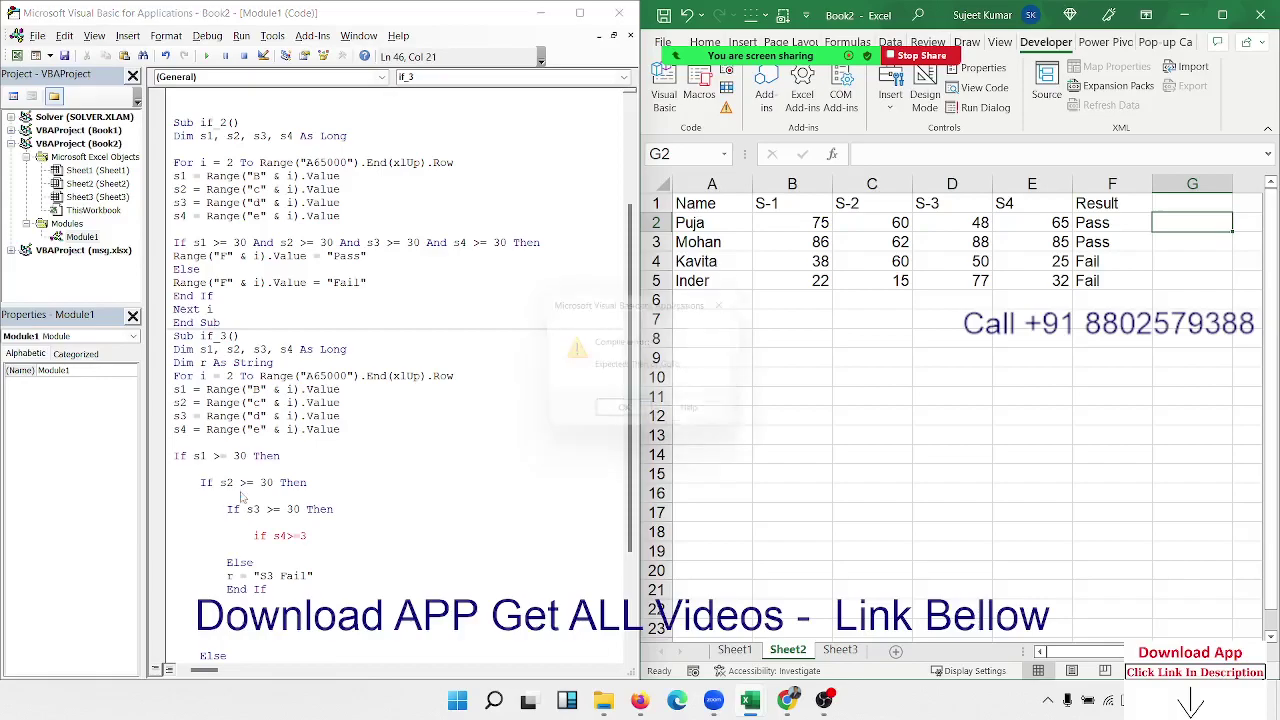
key(Return)
text(0)
key(BackSpace)
key(BackSpace)
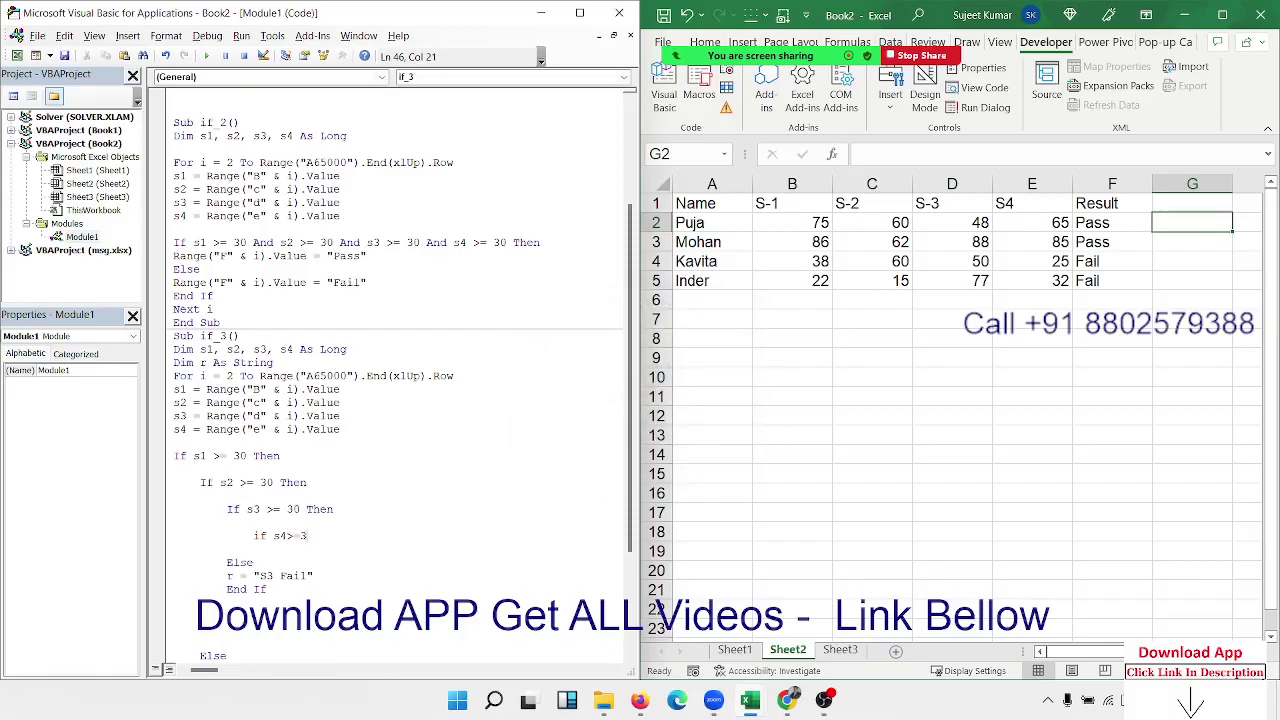
text(0 Then)
key(Return)
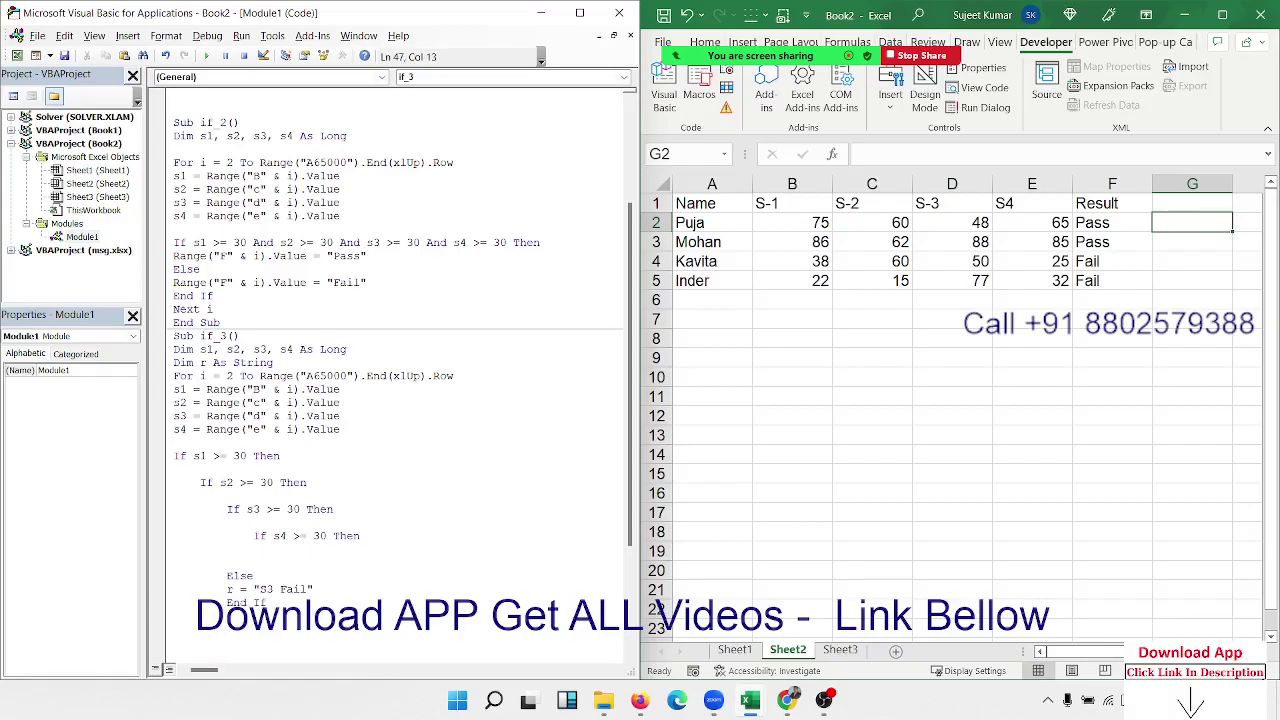
- Fill the s4 check with r = "Pass", Else r = "S4 Fail", and End If
text(r = "P)
text(ass")
key(Return)
text(e)
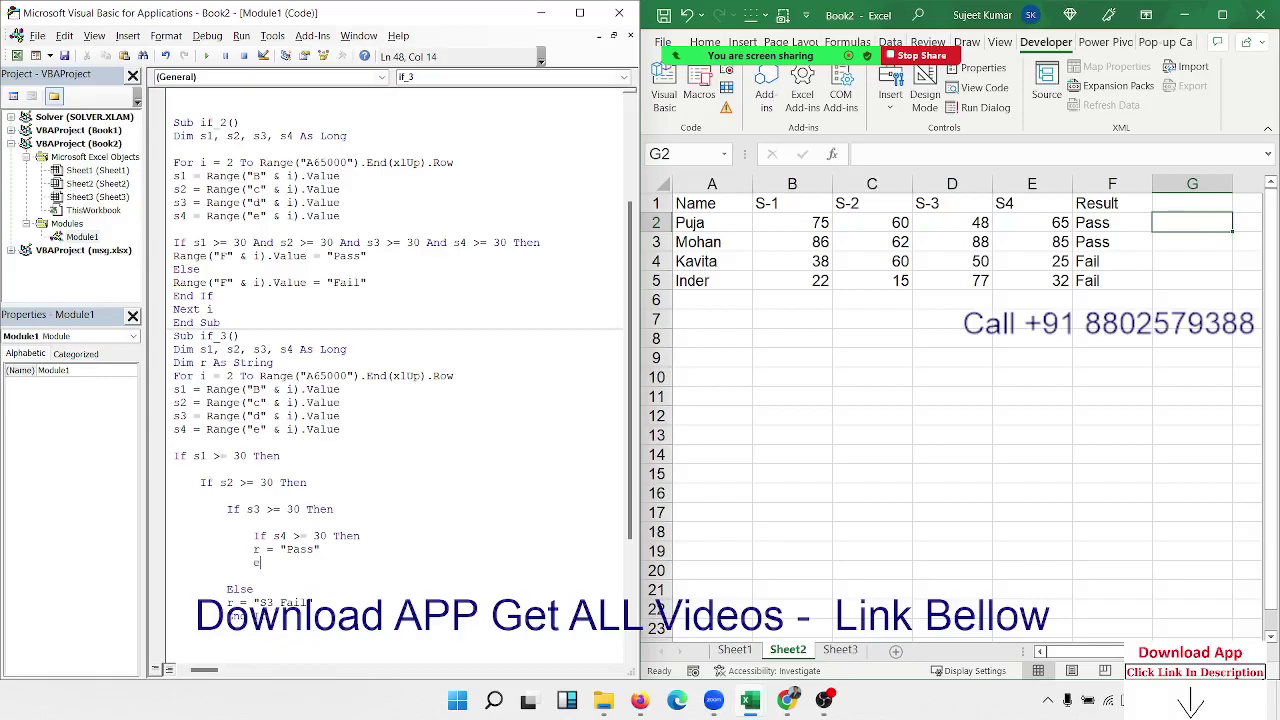
text(lse)
key(Return)
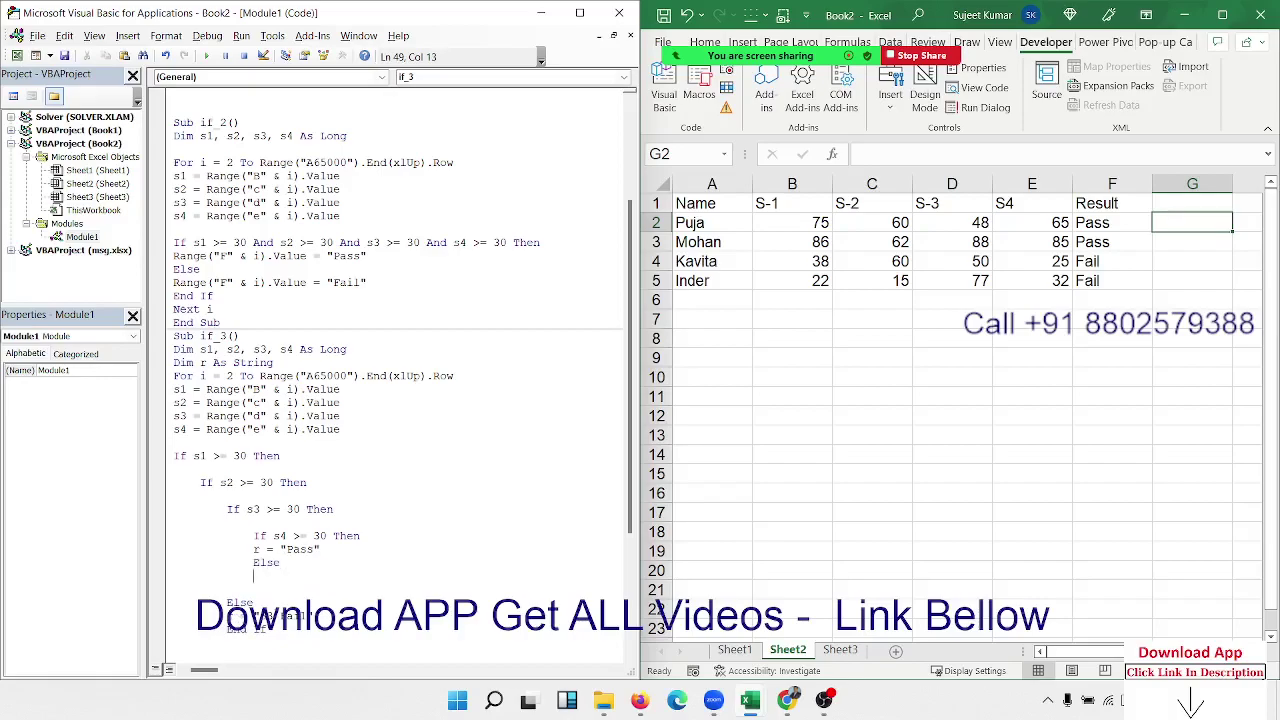
text(r )
text(= ")
text(S4)
text( Fail")
key(Return)
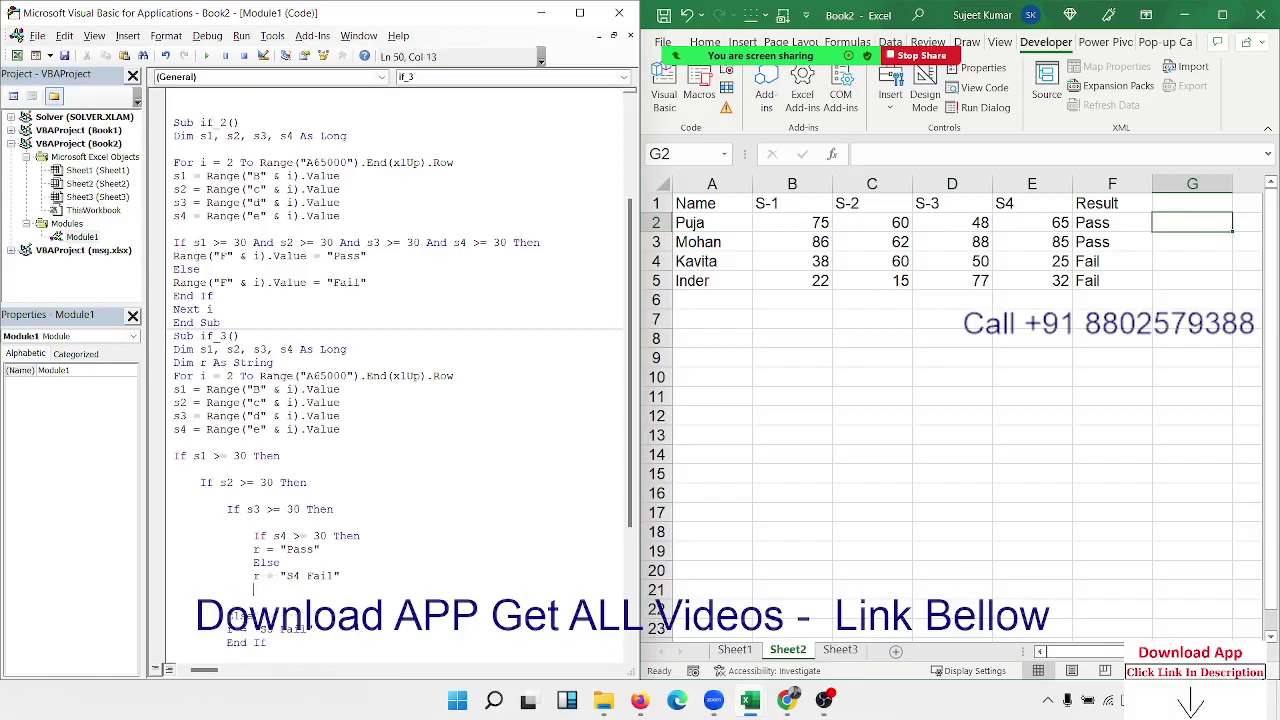
text(end )
text(if)
key(Return)
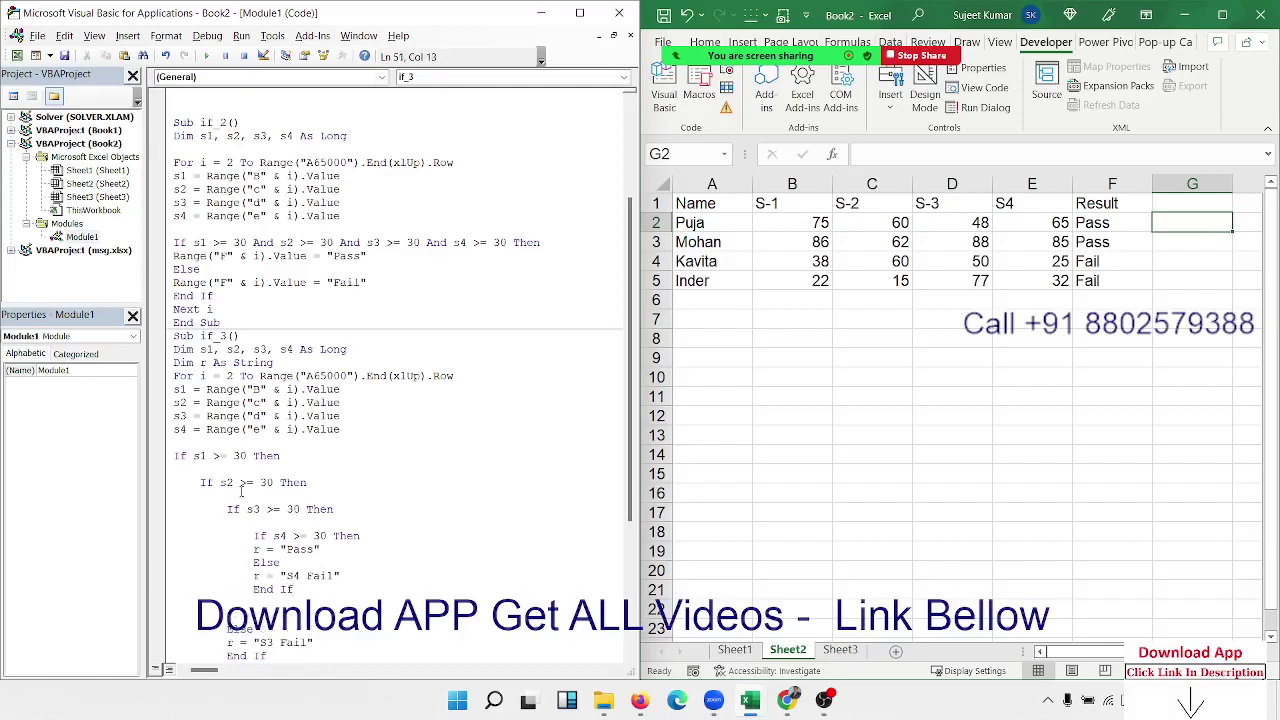
- Highlight the s2, s3 and s4 If blocks in turn to show how they nest
scroll(241, 491, down, 3)
scroll(265, 455, down, 3)
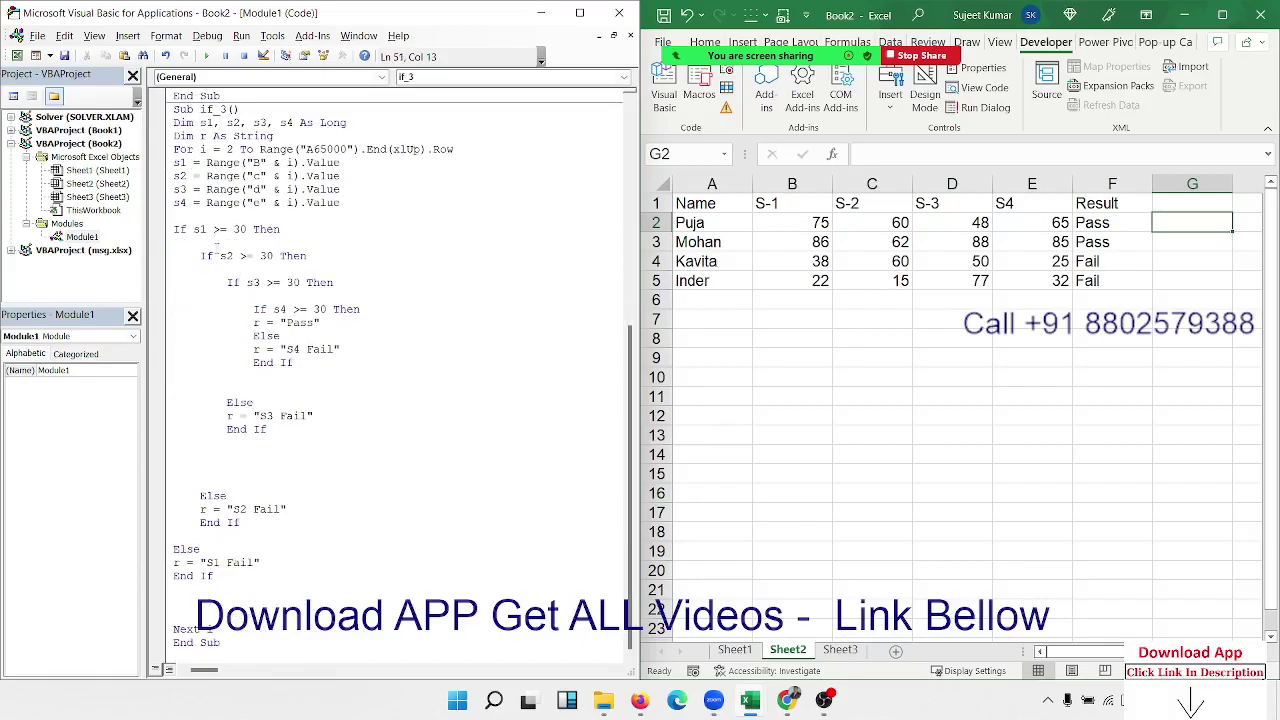
click(187, 230)
drag(201, 255, 300, 521)
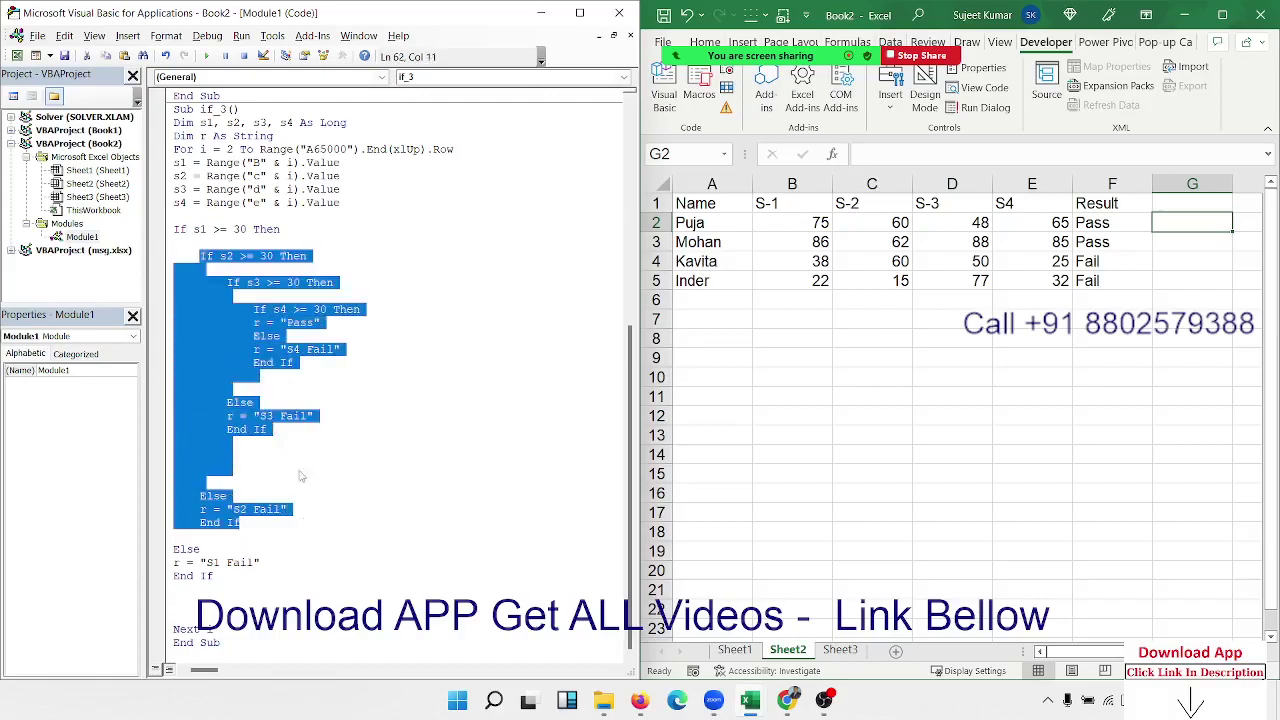
click(207, 257)
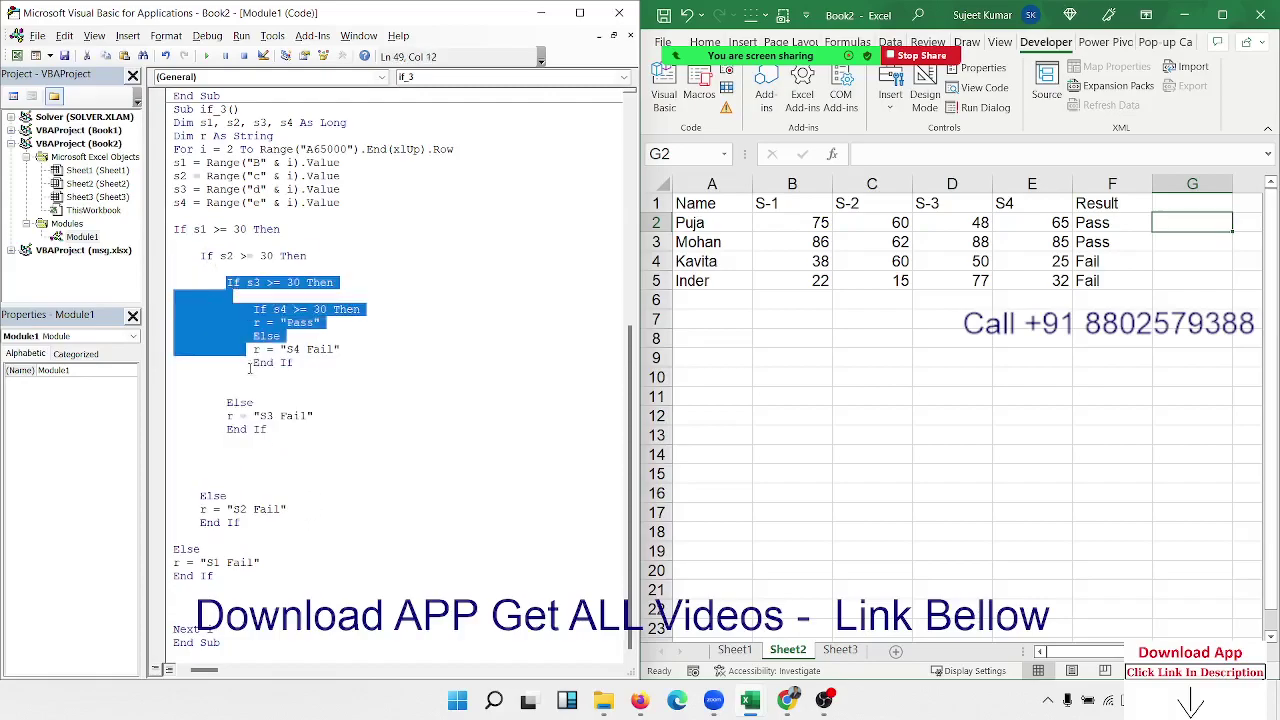
drag(227, 283, 270, 440)
click(271, 483)
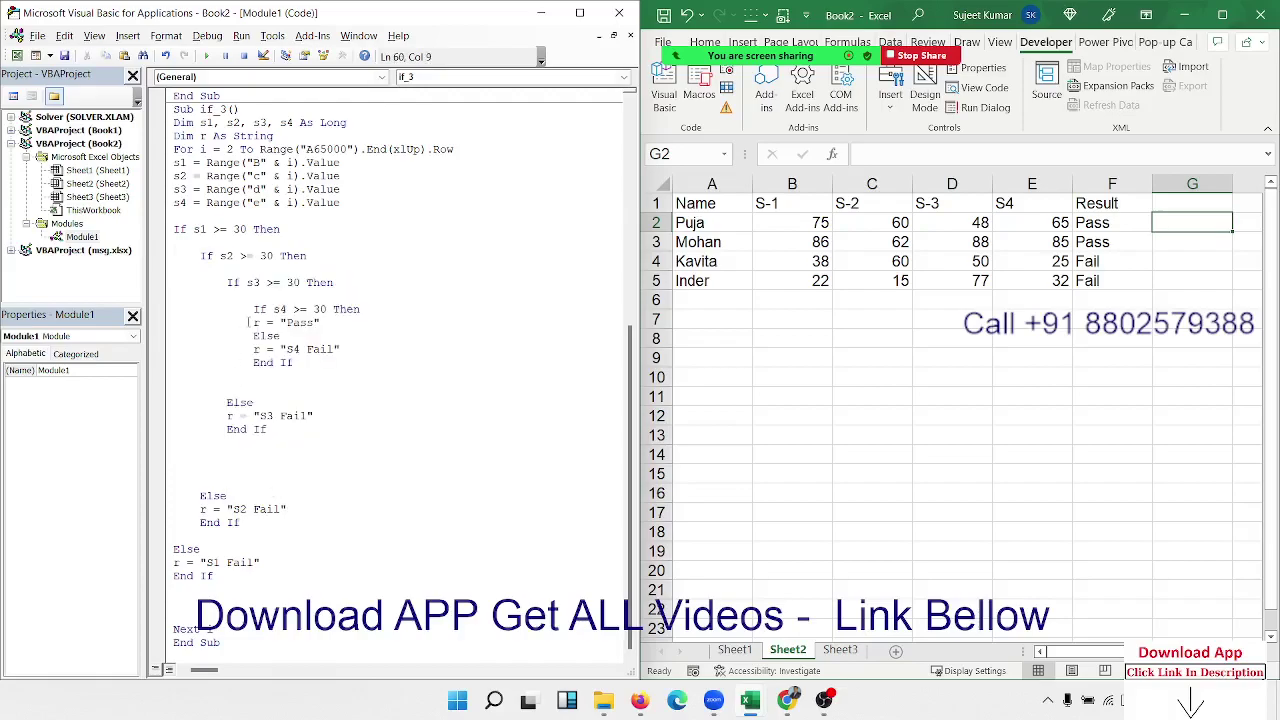
drag(253, 310, 279, 372)
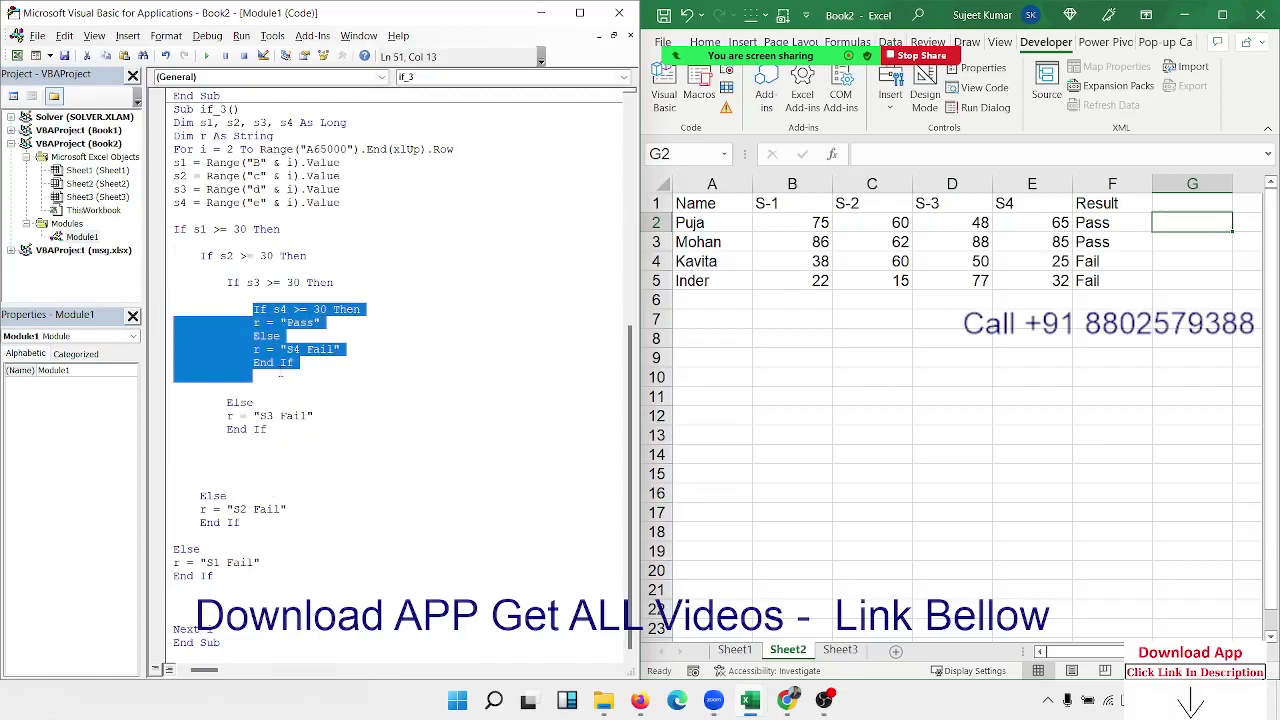
click(173, 229)
mouse_move(186, 229)
mouse_down()
mouse_move(253, 229)
mouse_move(288, 256)
mouse_up()
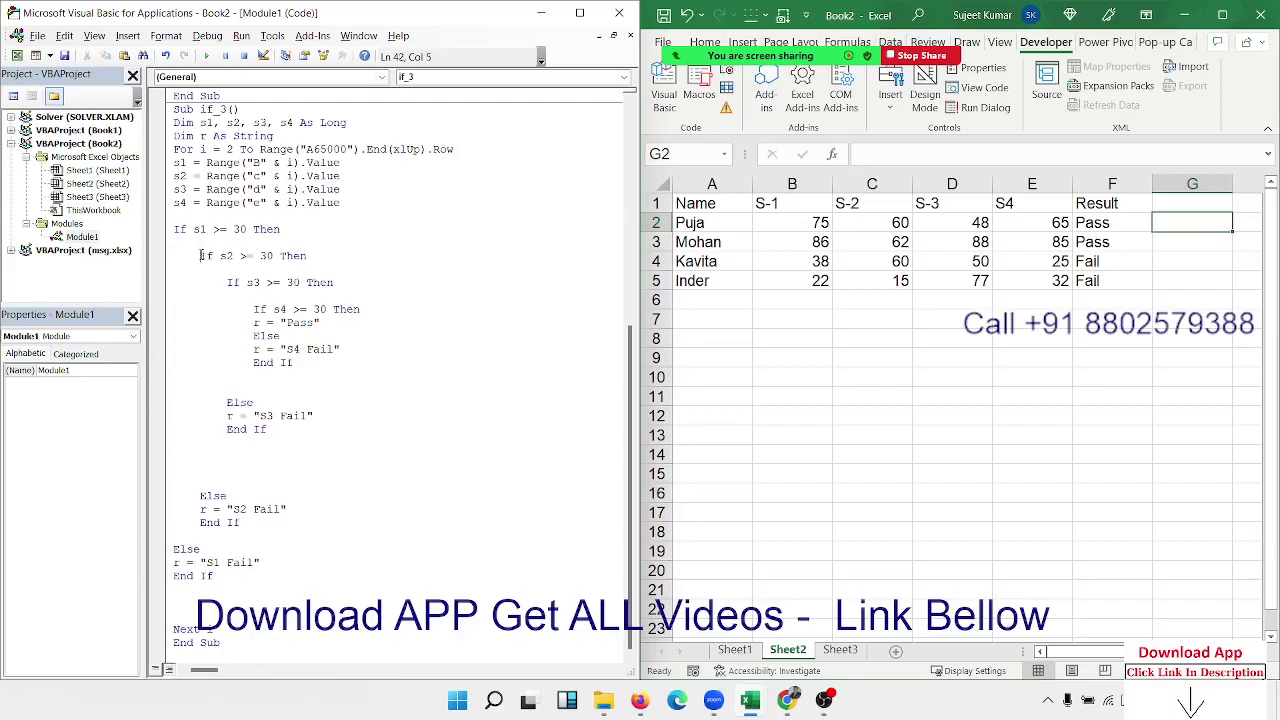
- Select the S1 Fail else branch, the s2 block and condition, and the inner s3 block
click(187, 229)
drag(173, 549, 212, 588)
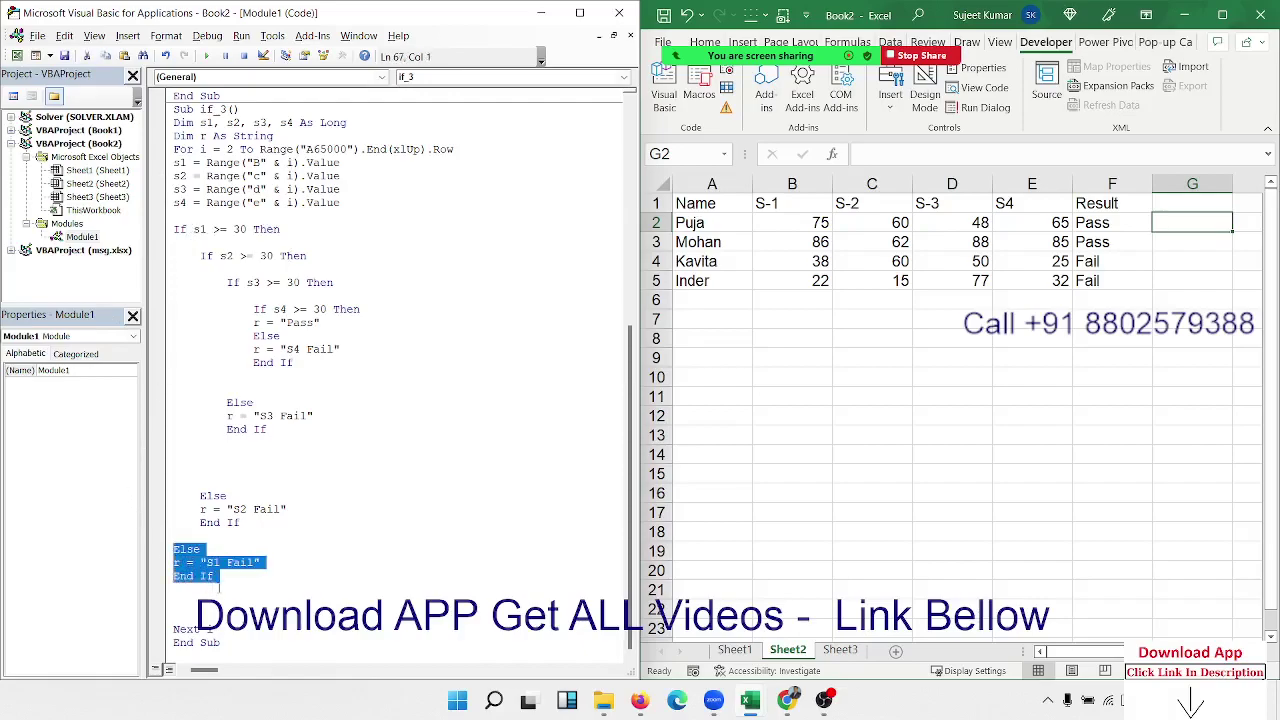
mouse_move(245, 524)
mouse_down()
mouse_move(257, 263)
mouse_move(173, 256)
mouse_up()
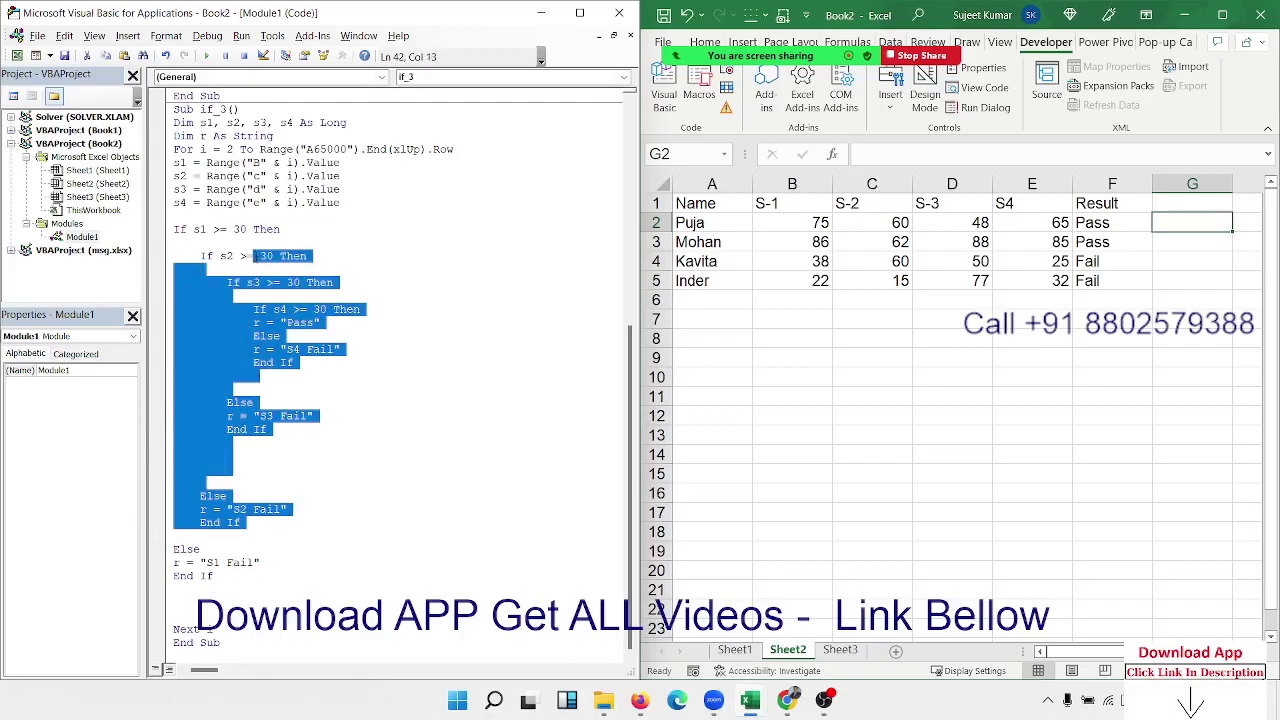
click(257, 340)
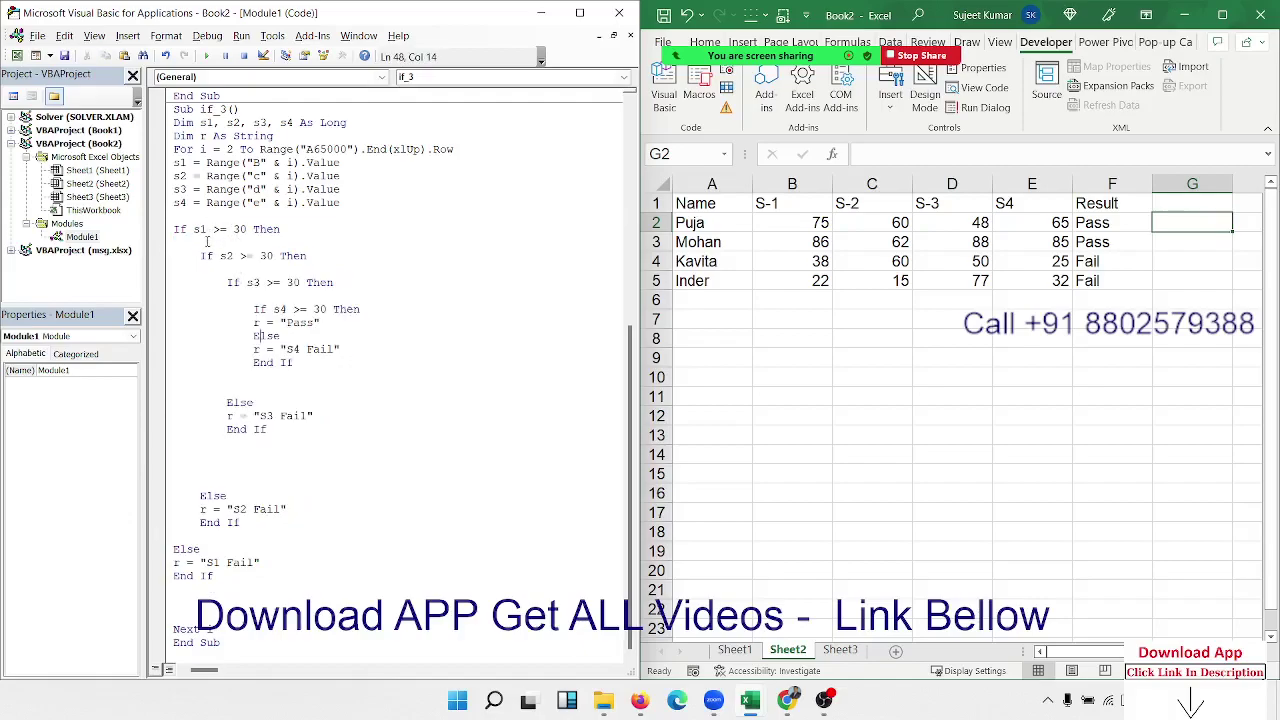
drag(199, 256, 335, 257)
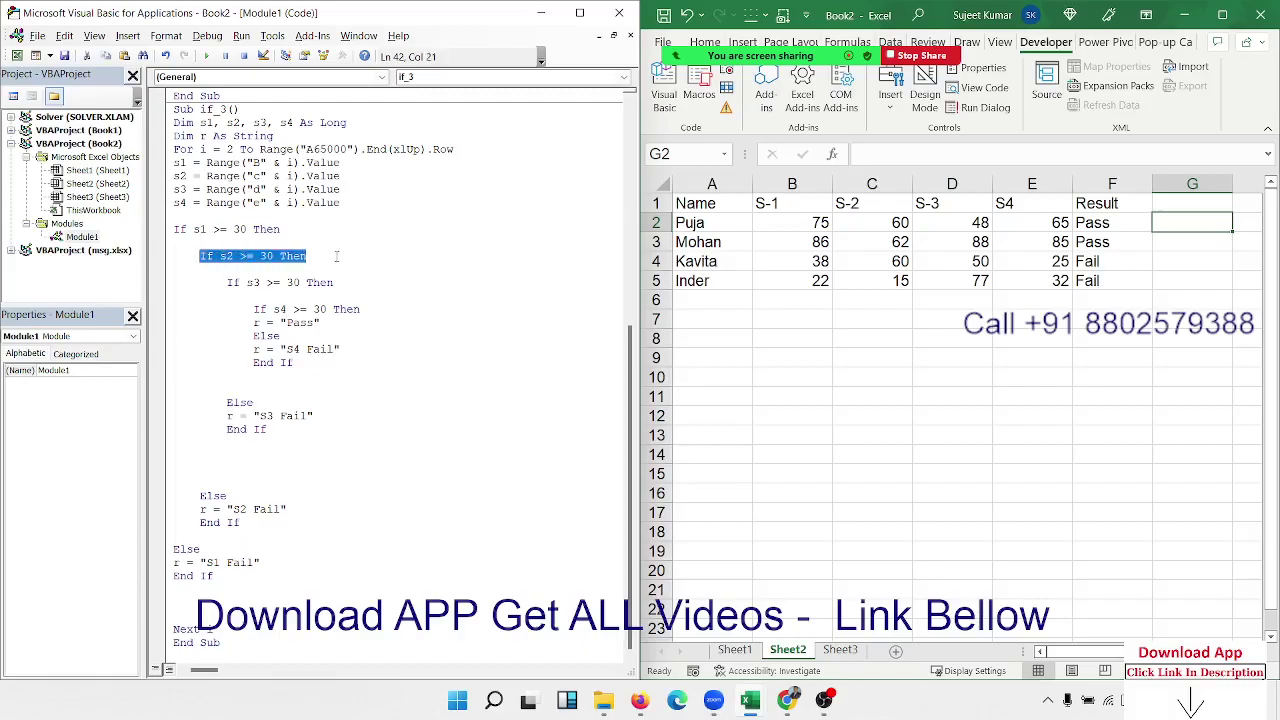
drag(219, 257, 273, 257)
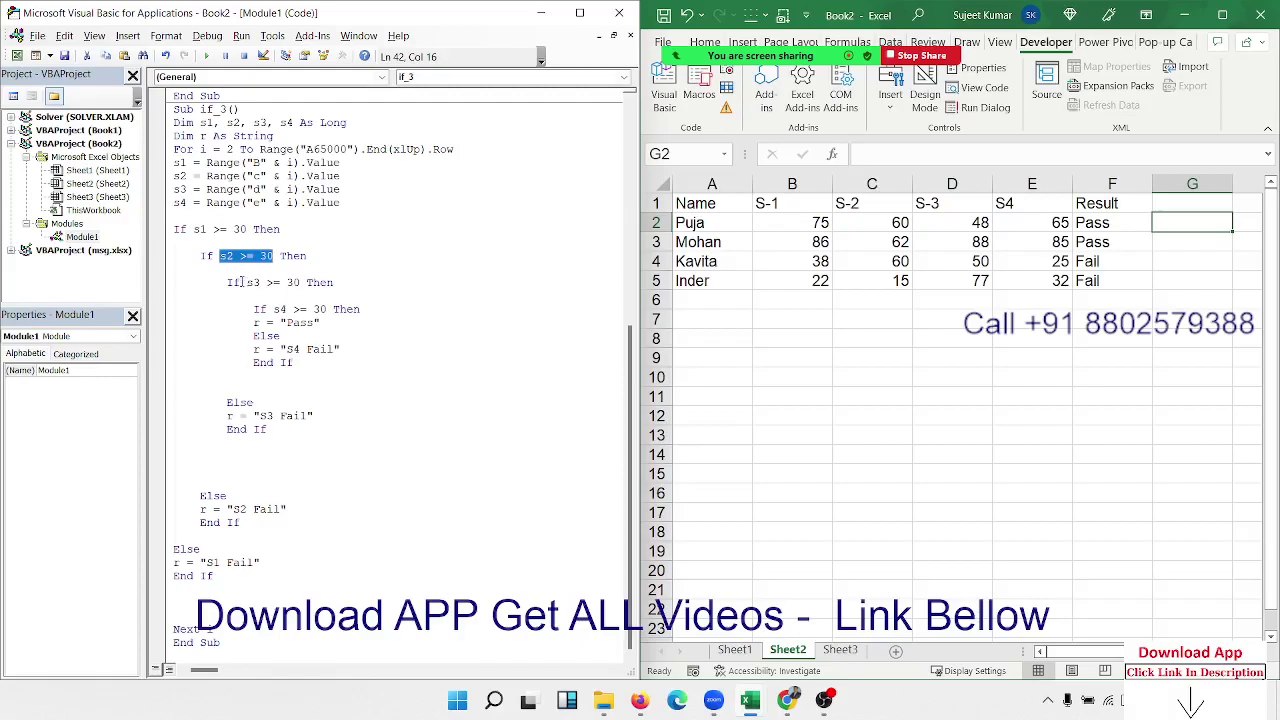
drag(226, 393, 227, 284)
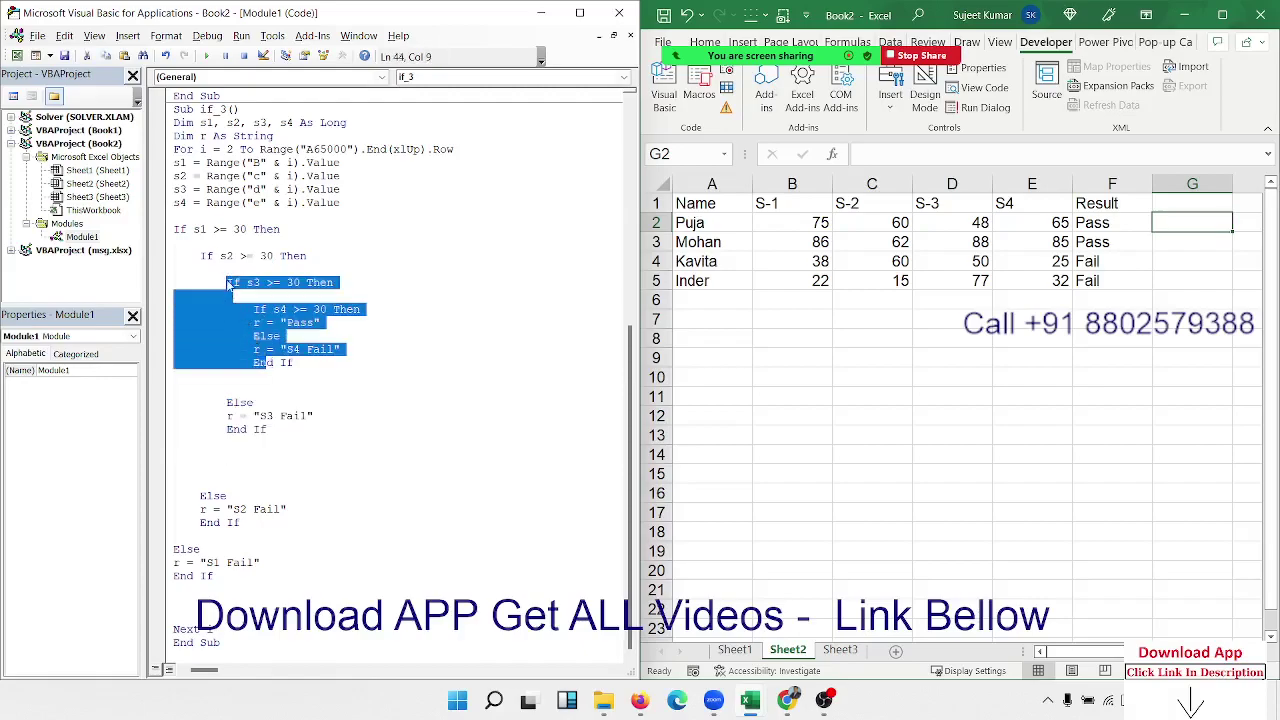
key(Down)
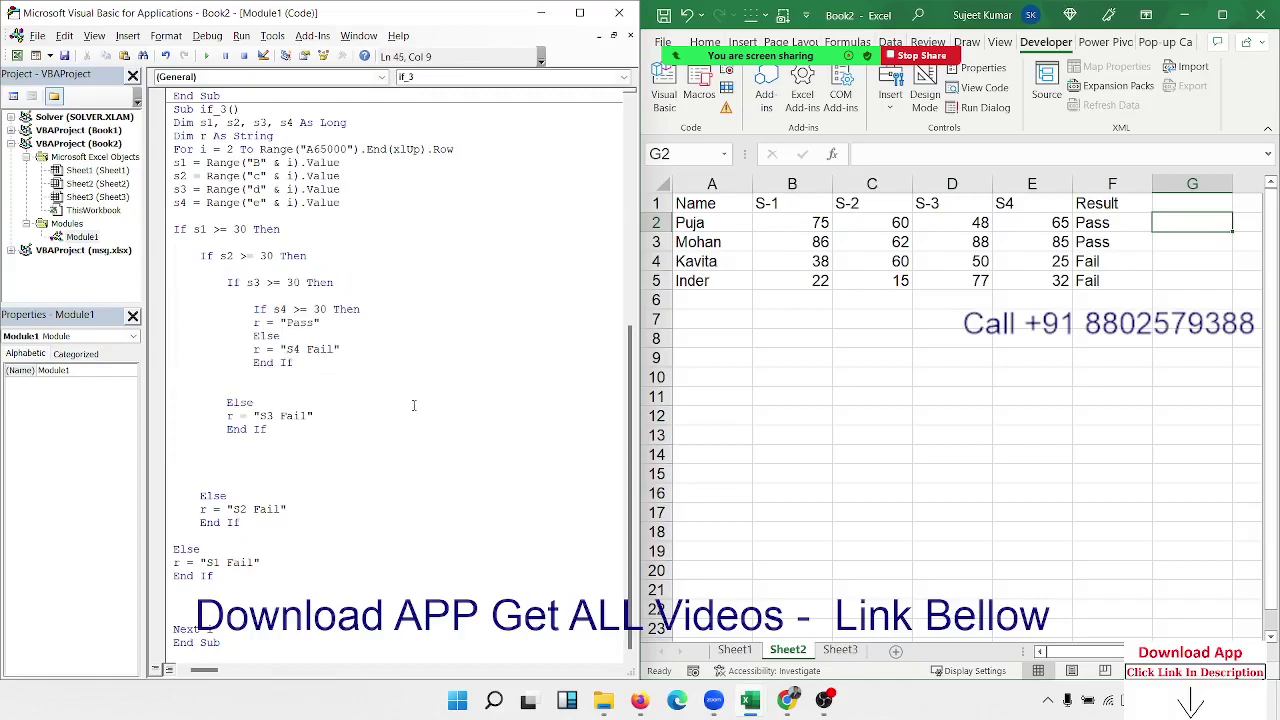
- Insert a new blank line just above Next i
click(416, 328)
click(197, 601)
key(Return)
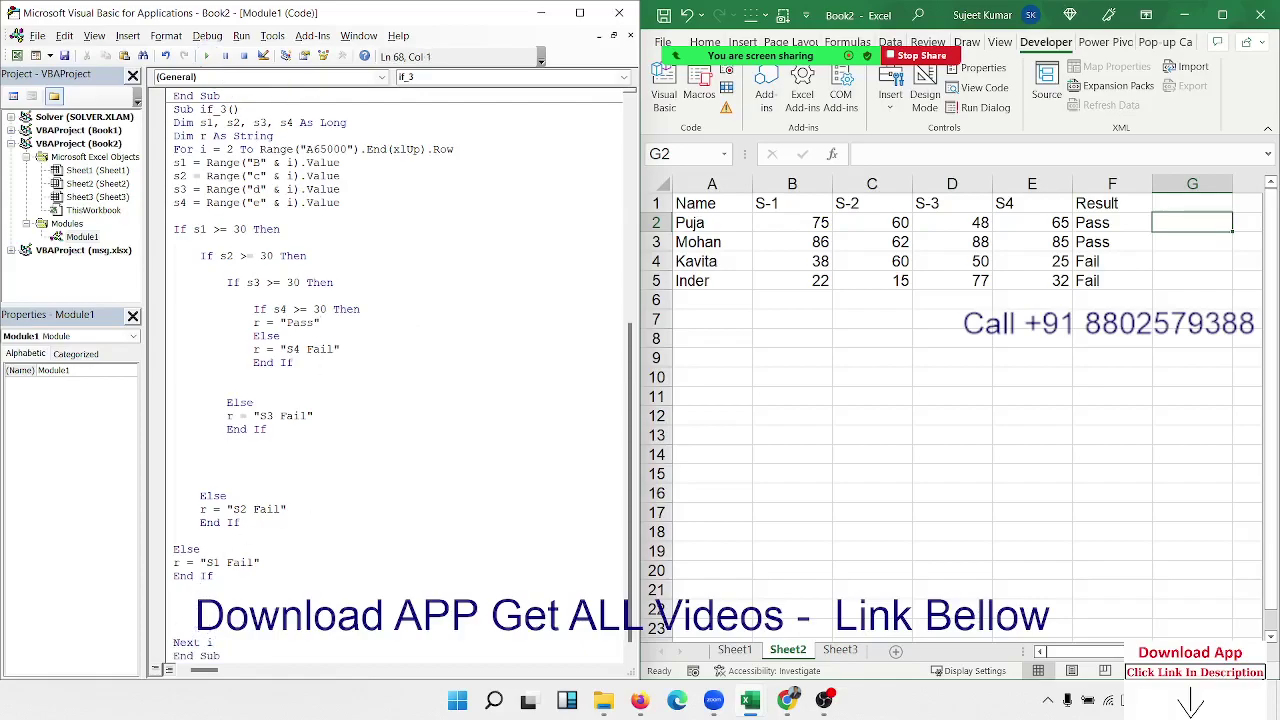
- Copy Range("F" & i).Value = "Fail" from if_2 and paste it above Next i
scroll(313, 172, up, 2)
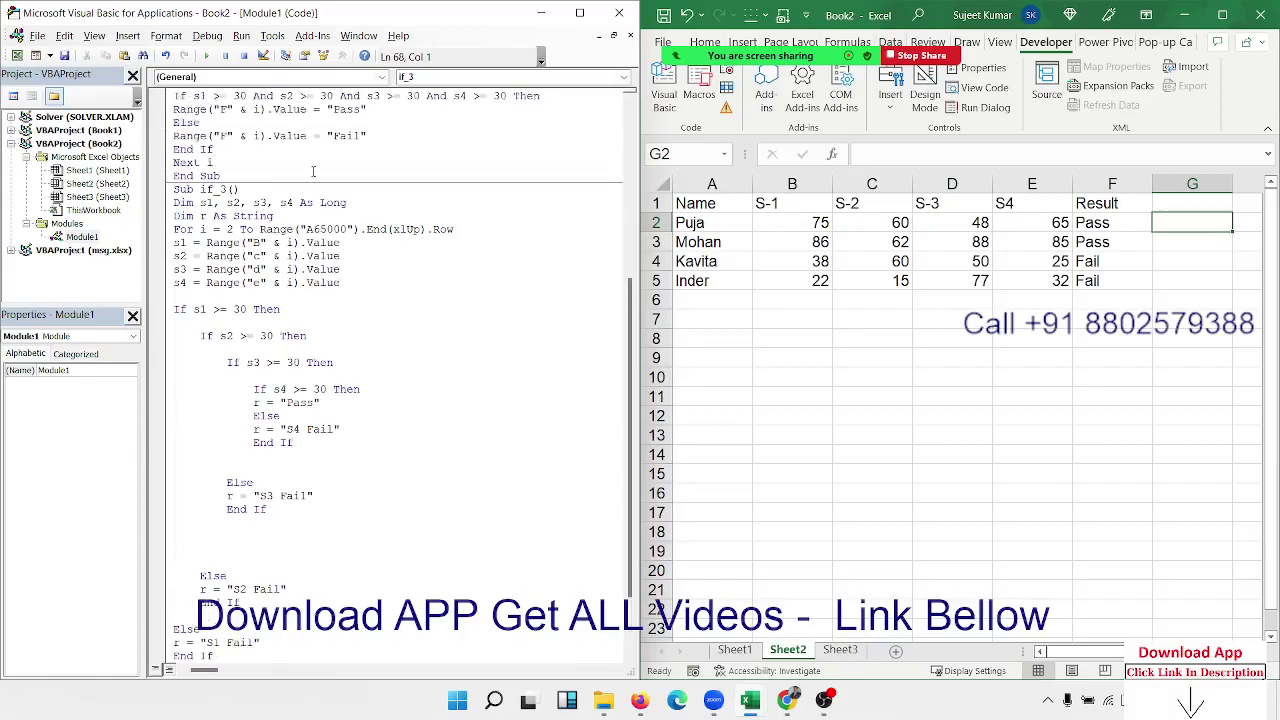
drag(390, 135, 172, 135)
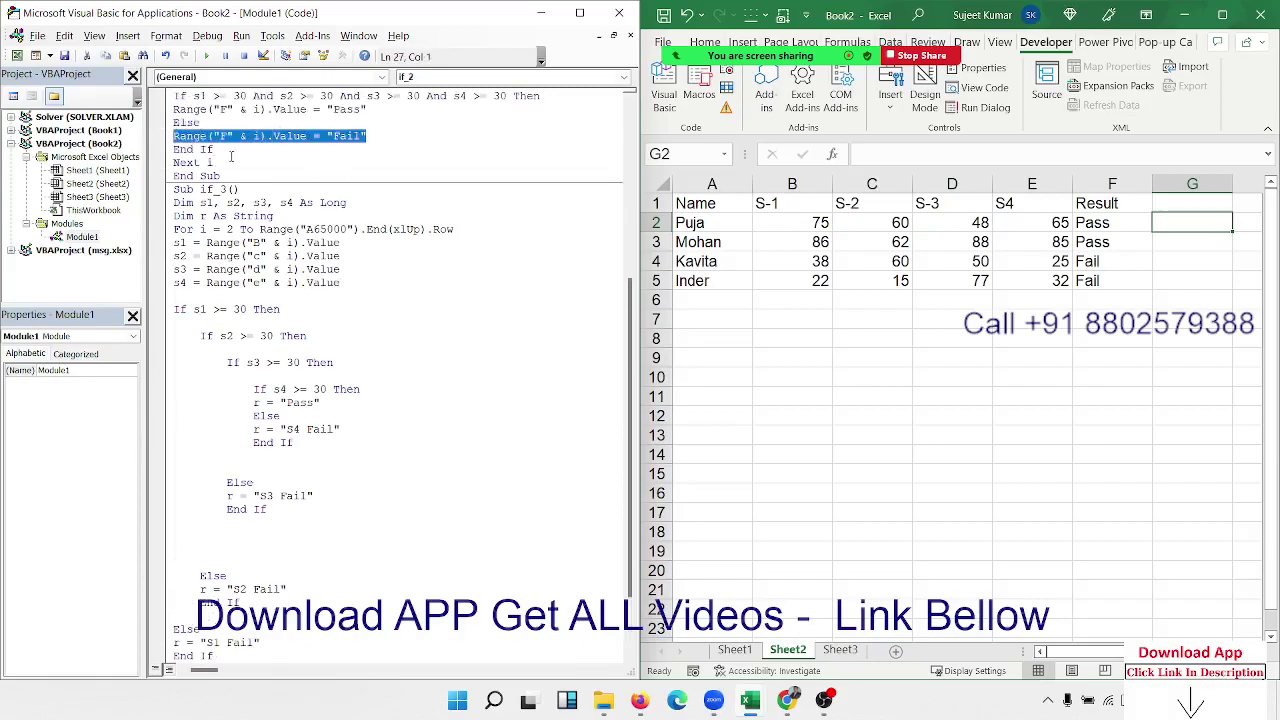
scroll(243, 384, down, 2)
click(208, 594)
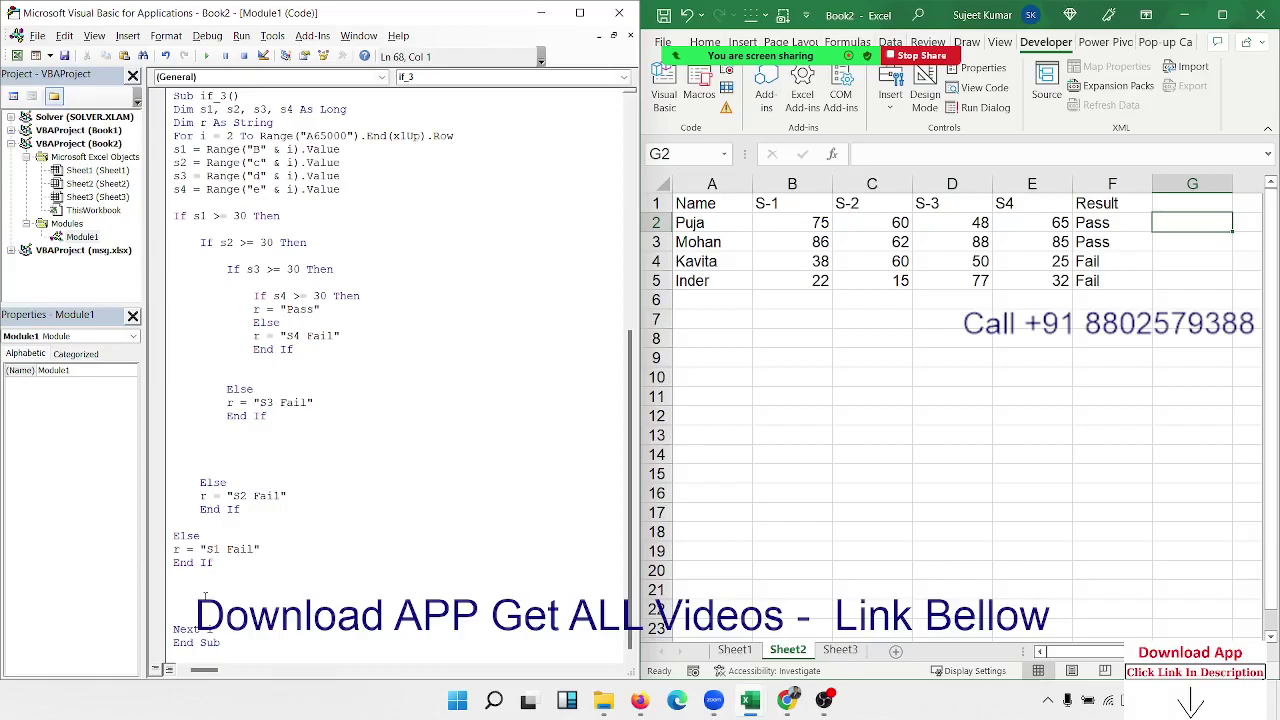
text(Range("F" & i).Value = "Fail")
- Replace "Fail" with r and run if_3, giving S4 Fail and S1 Fail in rows 4–5
double_click(345, 589)
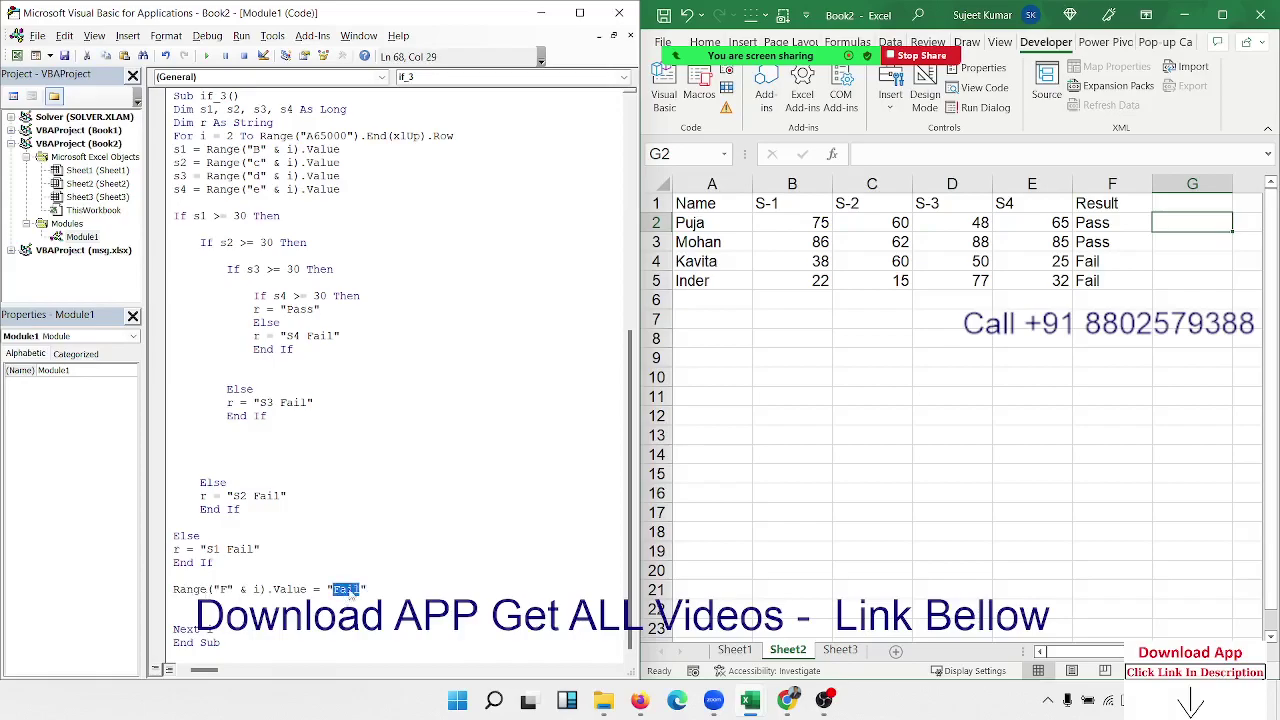
key(BackSpace)
key(BackSpace)
key(Delete)
text(r)
click(465, 469)
click(205, 56)
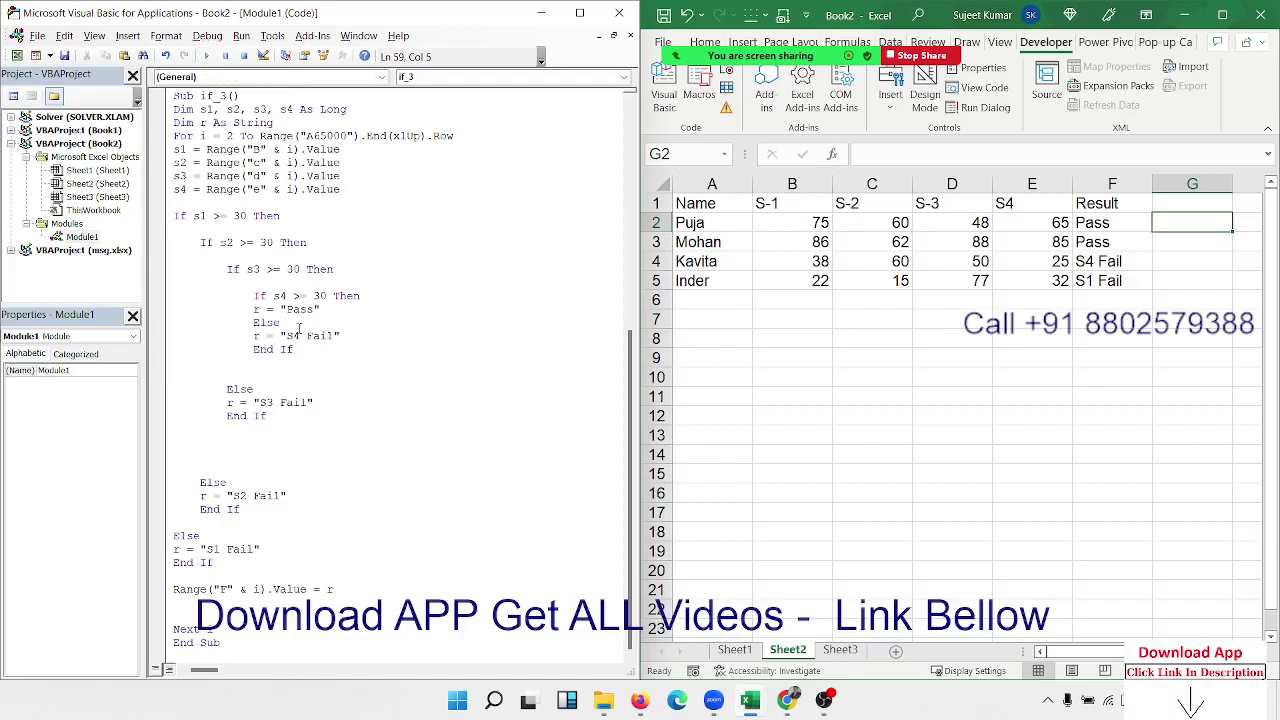
click(875, 280)
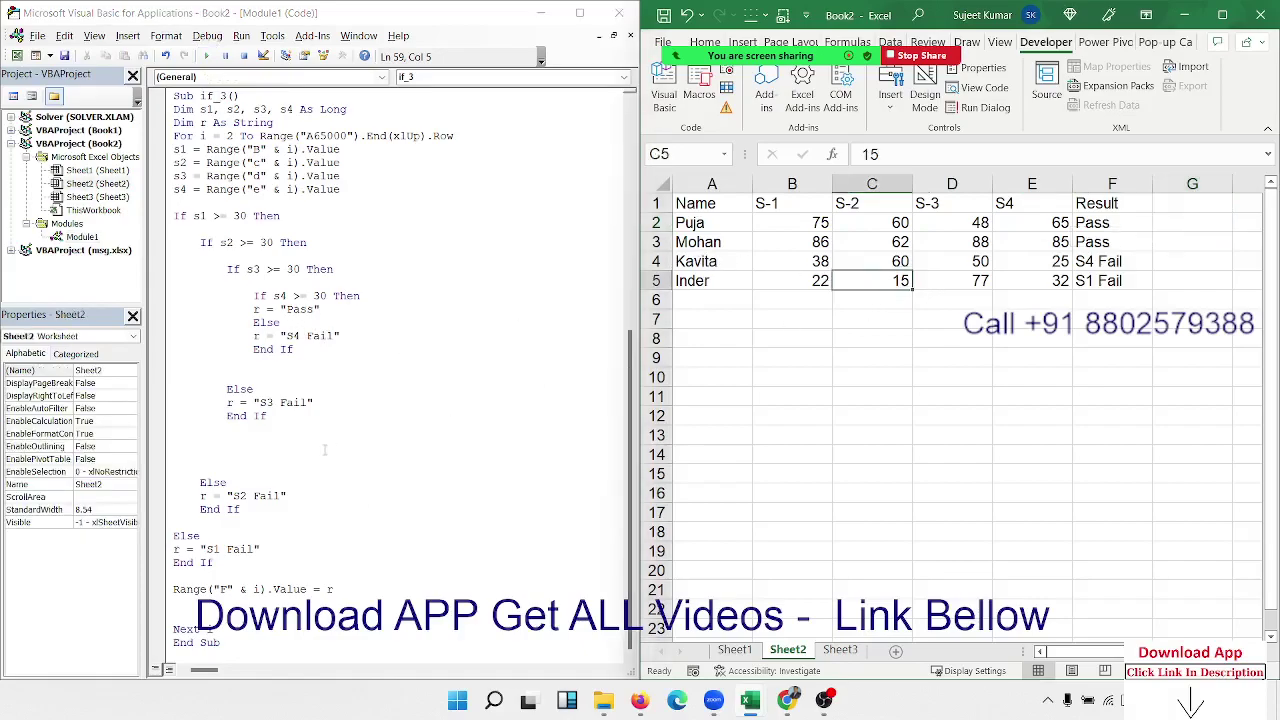
click(233, 365)
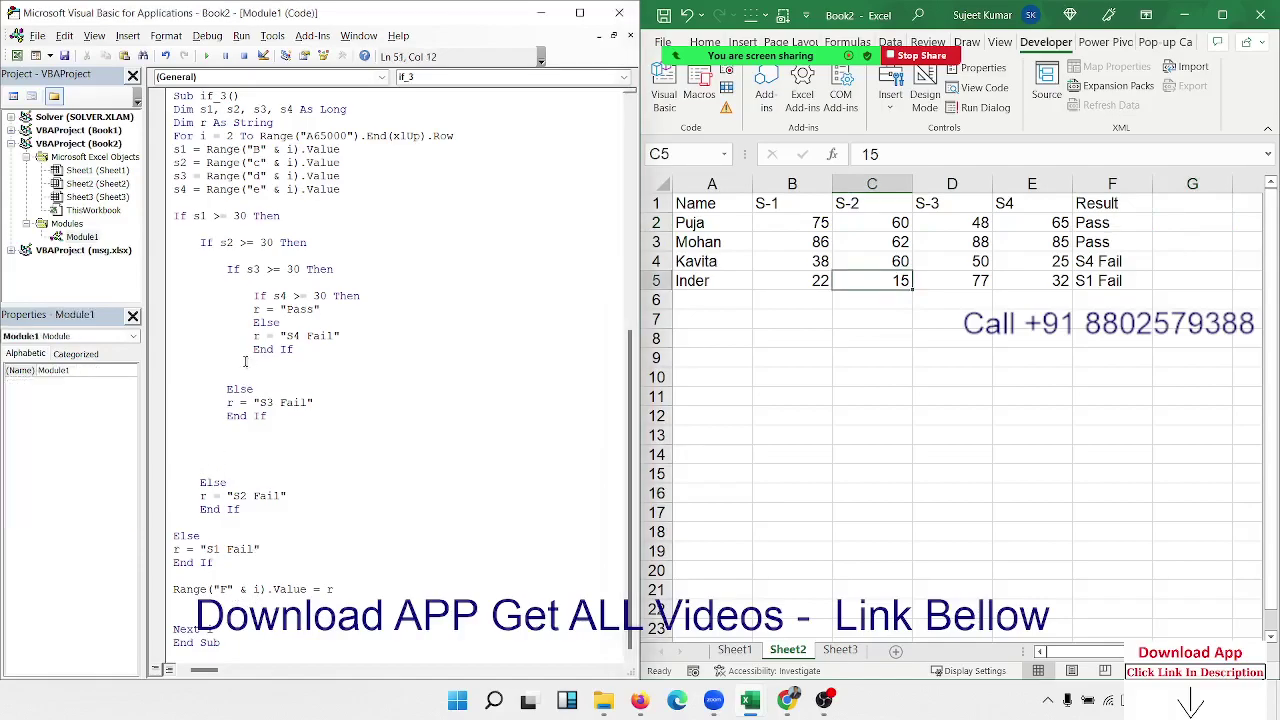
click(230, 377)
key(F5)
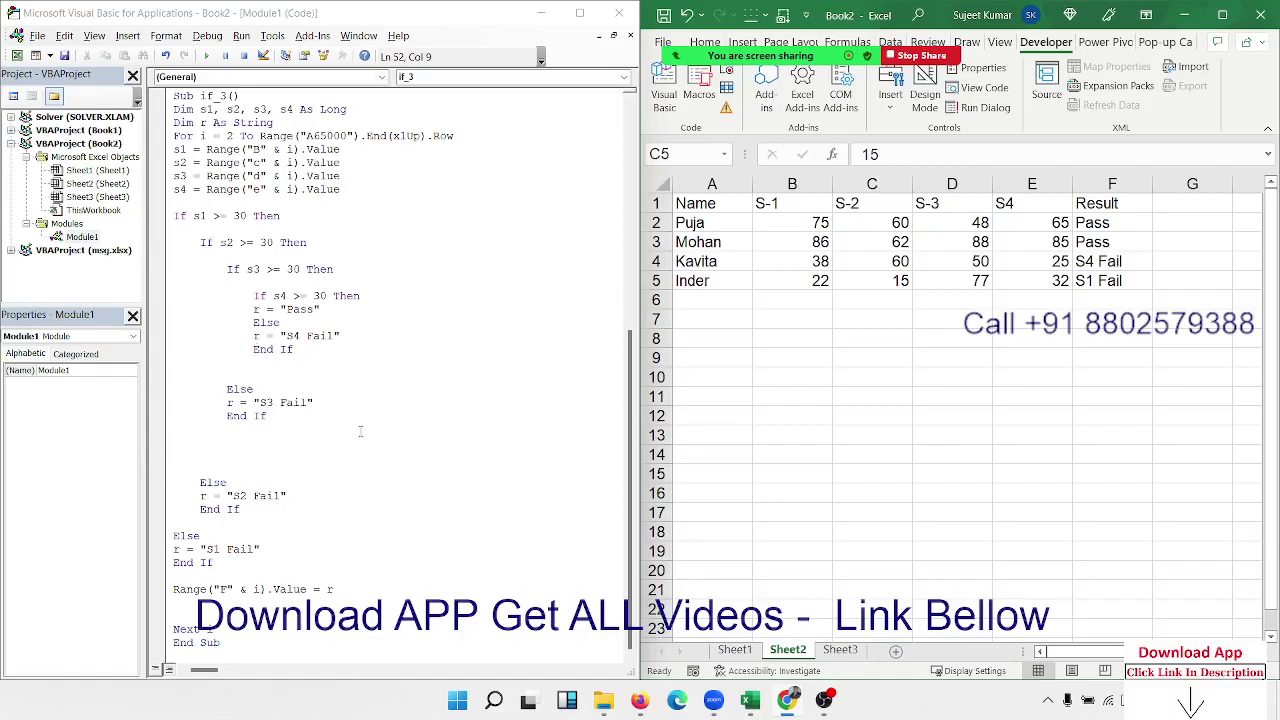
click(820, 220)
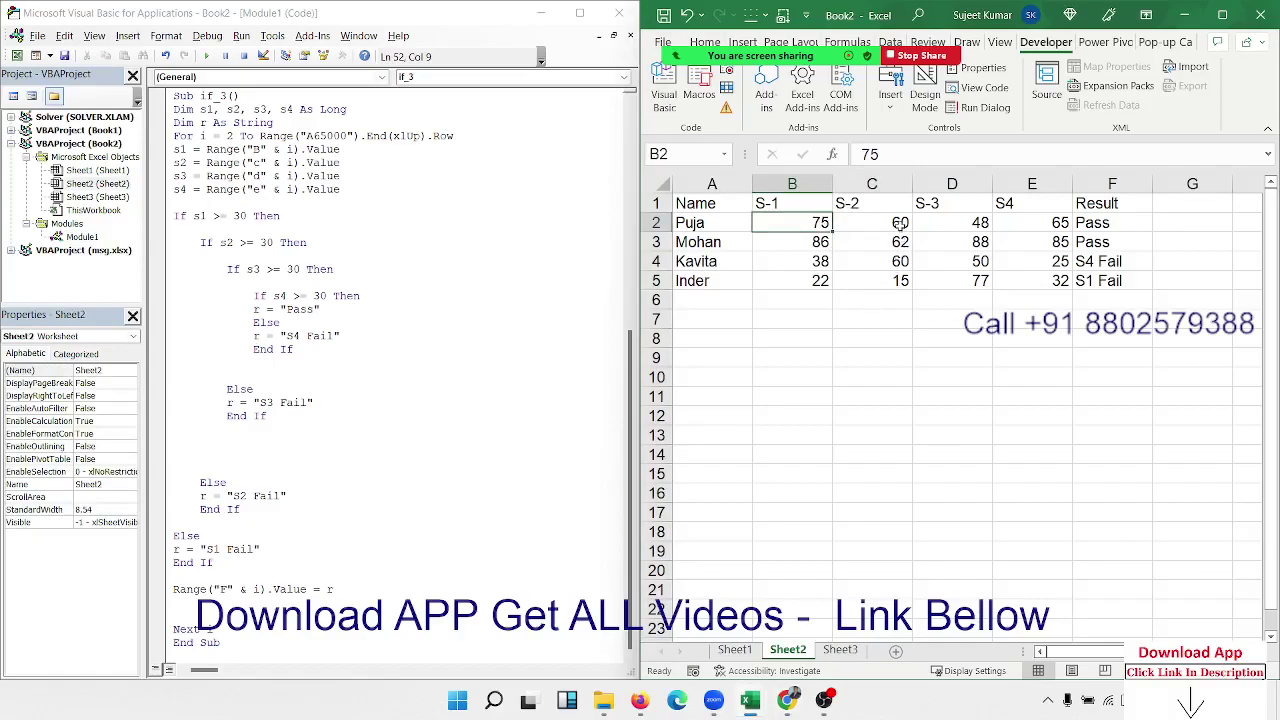
click(945, 225)
click(1028, 225)
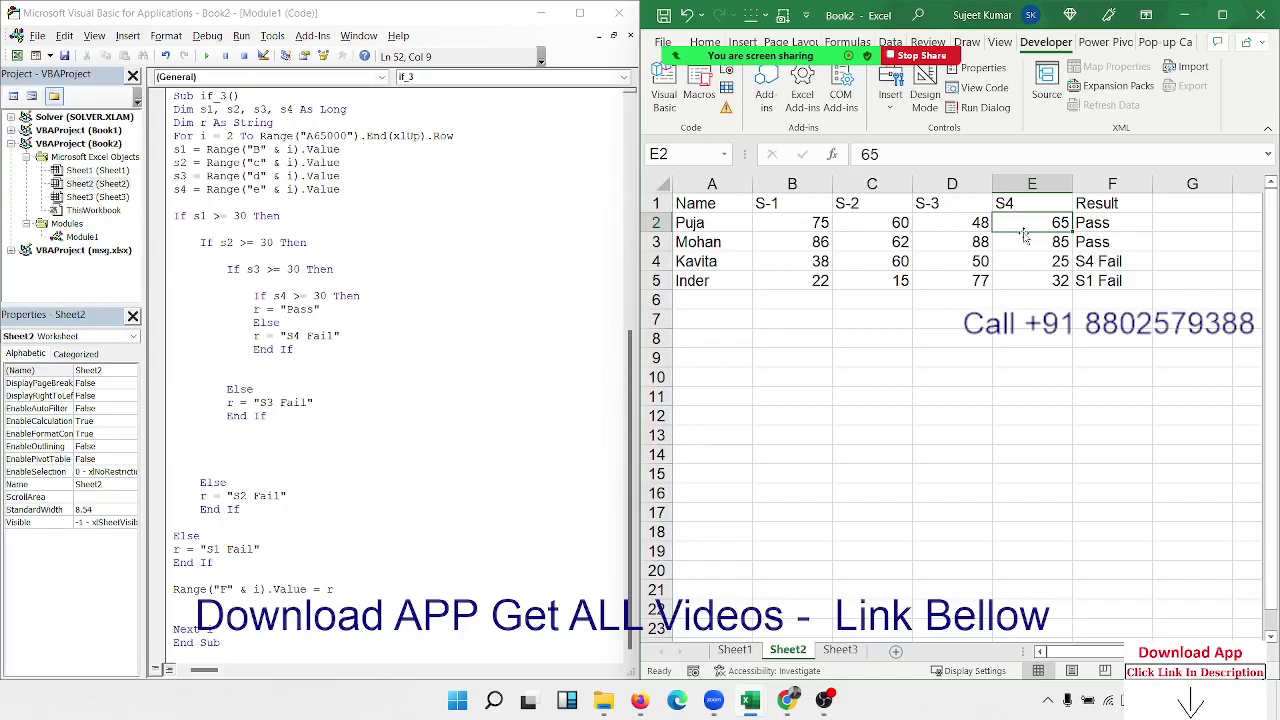
click(897, 222)
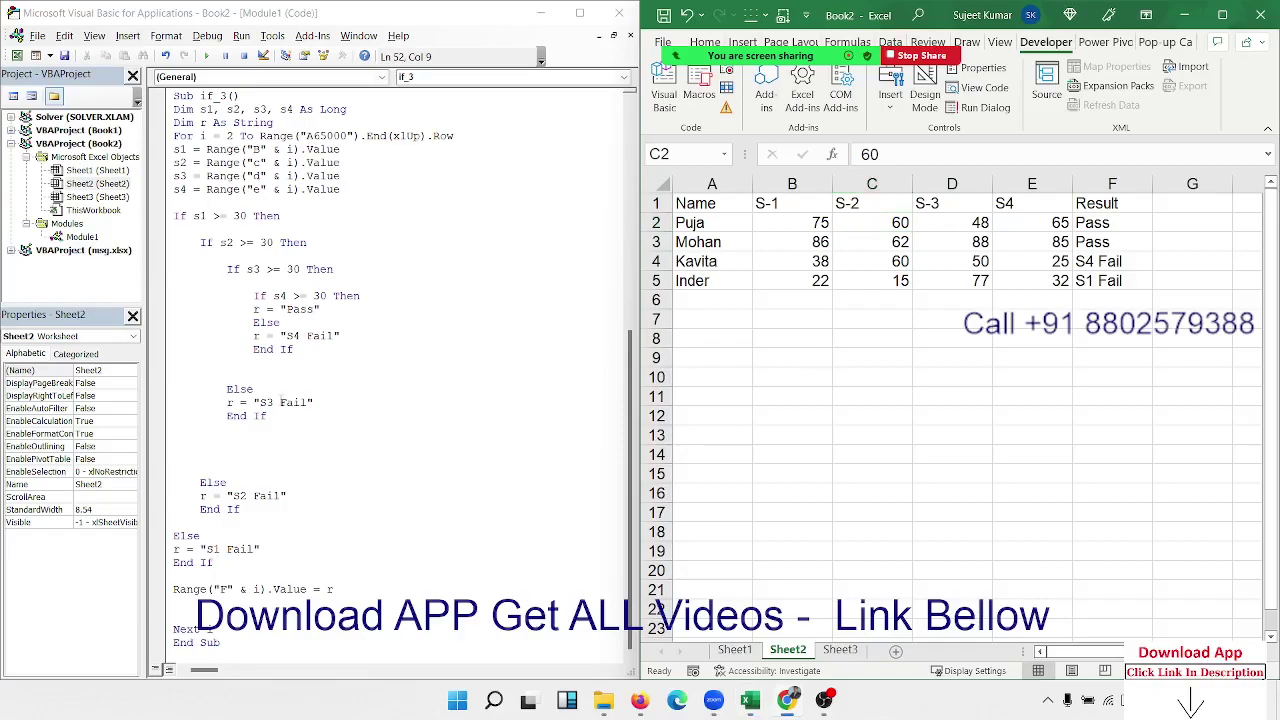
click(281, 400)
scroll(281, 400, up, 5)
scroll(282, 402, up, 4)
scroll(281, 402, up, 1)
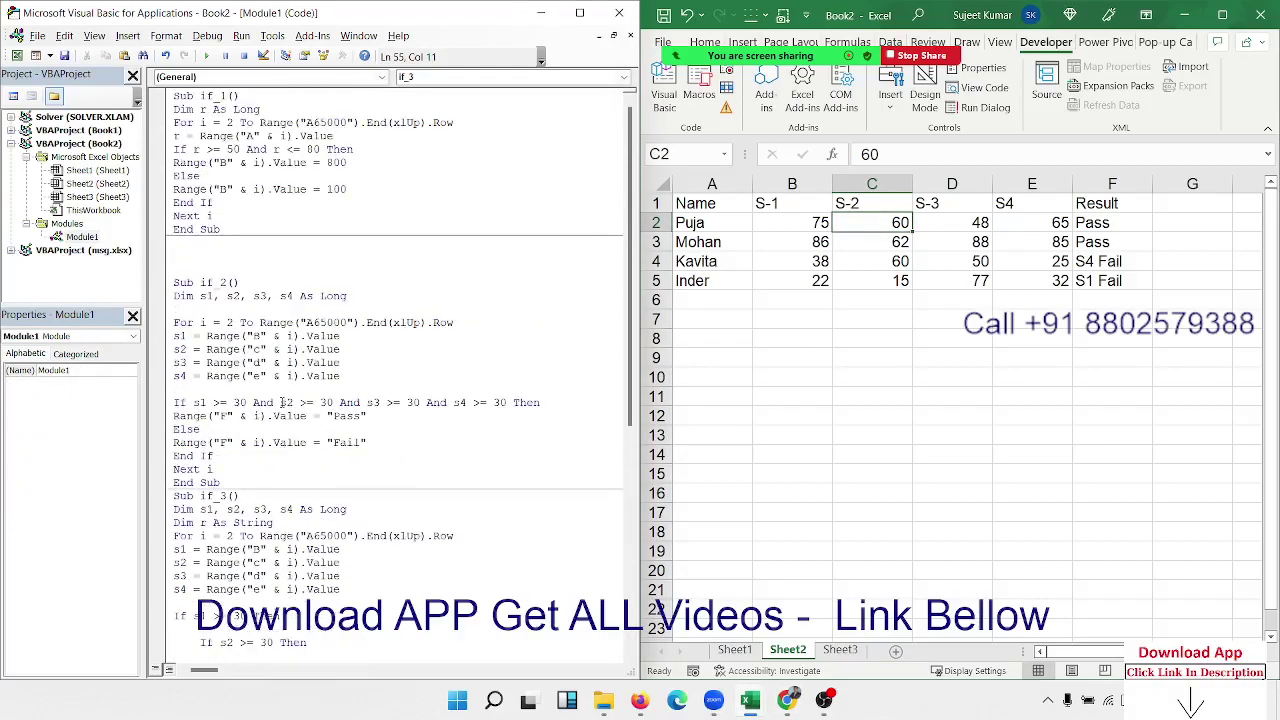
scroll(284, 400, down, 6)
scroll(288, 397, up, 6)
click(306, 352)
key(ctrl+a)
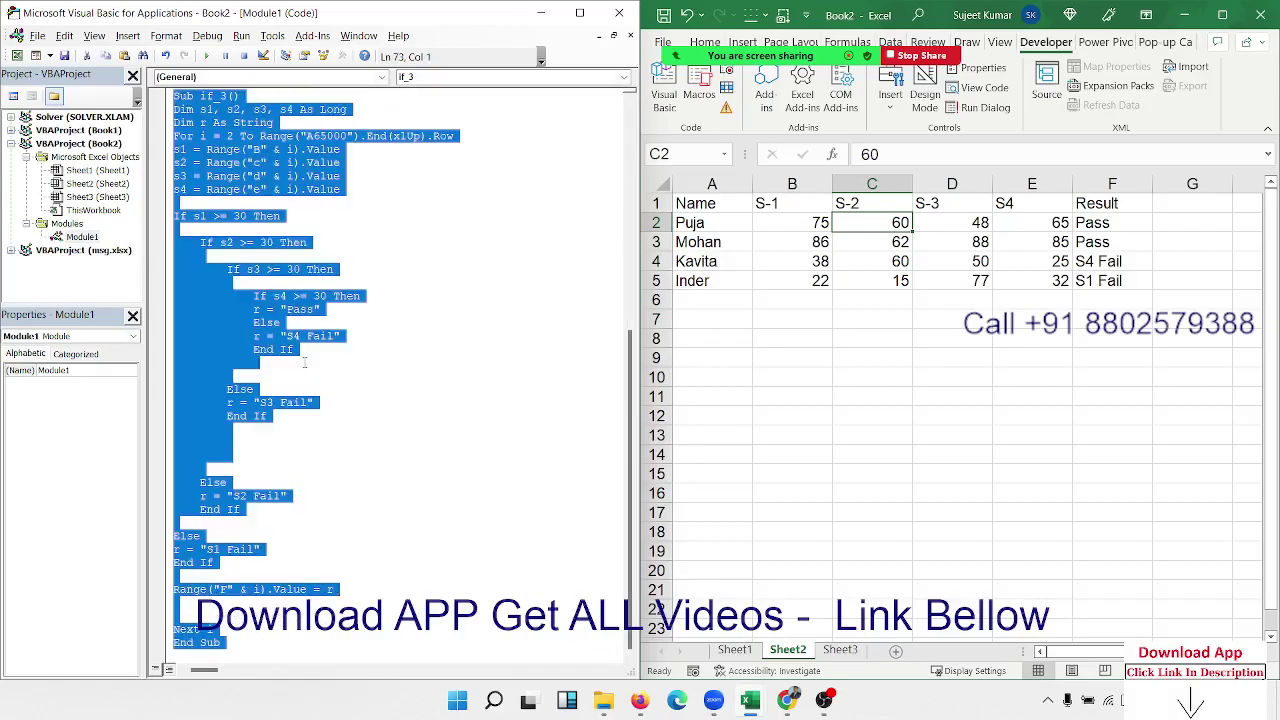